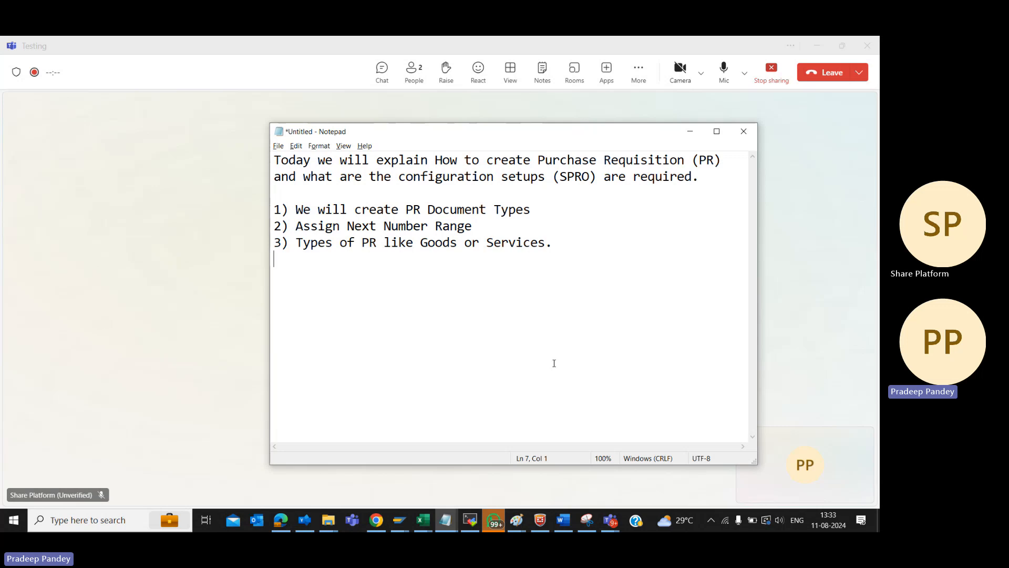
Switch to SAP Easy Access, run transaction SPRO and open the SAP Reference IMG
{"action": "key", "text": "alt+Tab"}
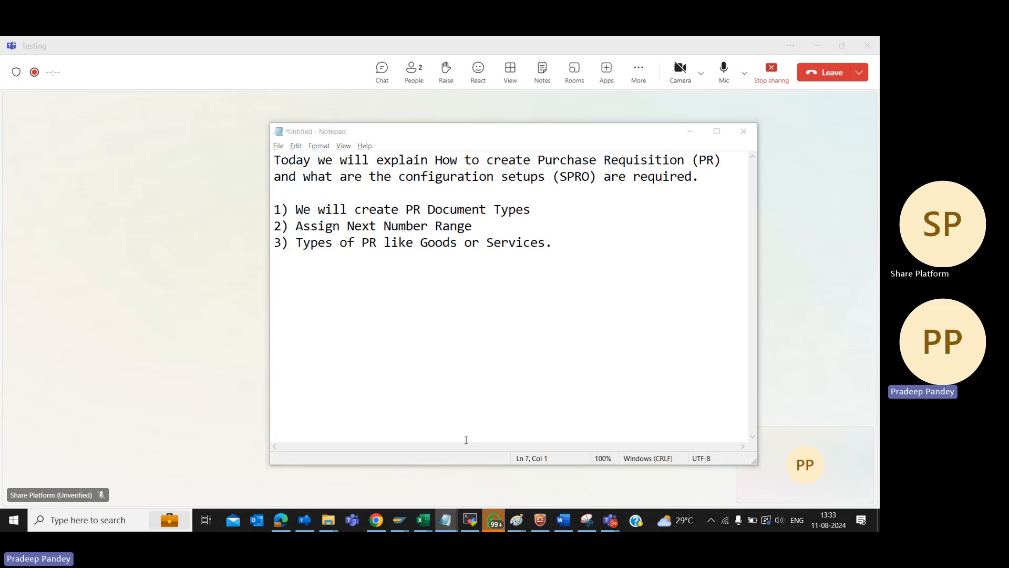
{"action": "key", "text": "alt+Tab"}
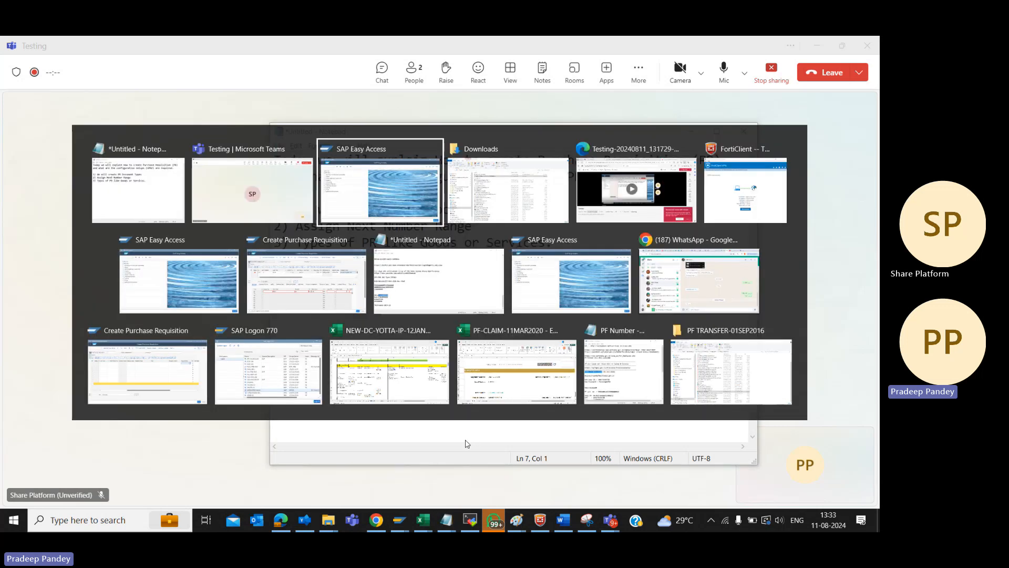
{"action": "type", "text": "SPRO"}
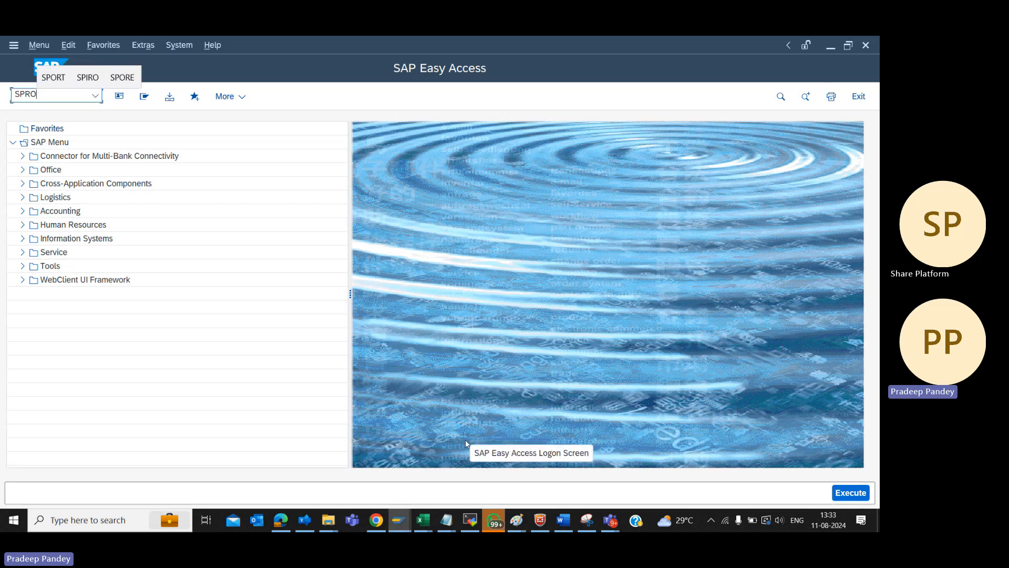
{"action": "key", "text": "Return"}
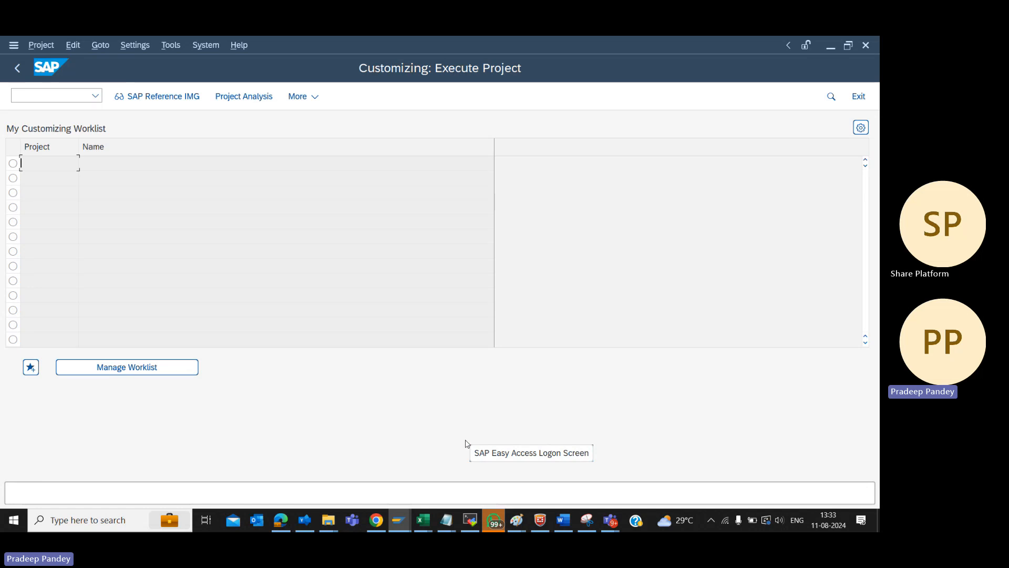
{"action": "left_click", "coordinate": [157, 97]}
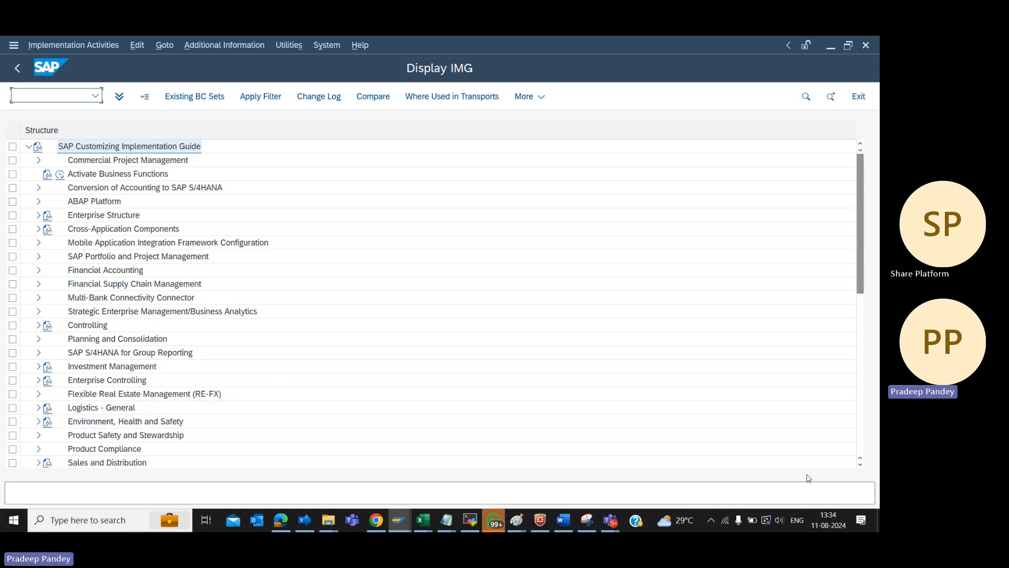
Expand Materials Management in the implementation guide and its Purchasing node
{"action": "left_click", "coordinate": [860, 464]}
{"action": "left_click", "coordinate": [861, 463]}
{"action": "left_click", "coordinate": [860, 463]}
{"action": "left_click", "coordinate": [860, 464]}
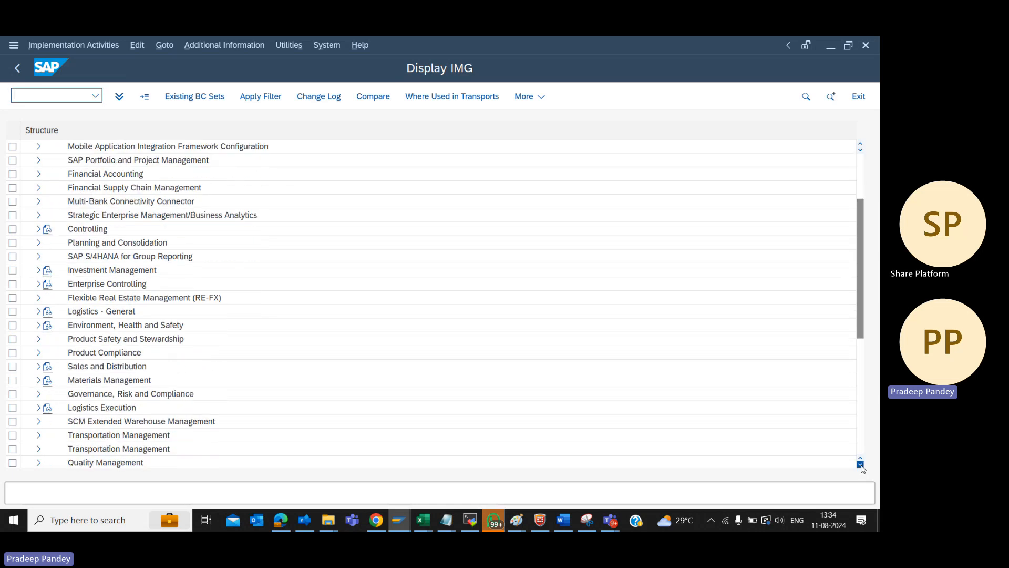
{"action": "left_click", "coordinate": [860, 464]}
{"action": "left_click", "coordinate": [860, 463]}
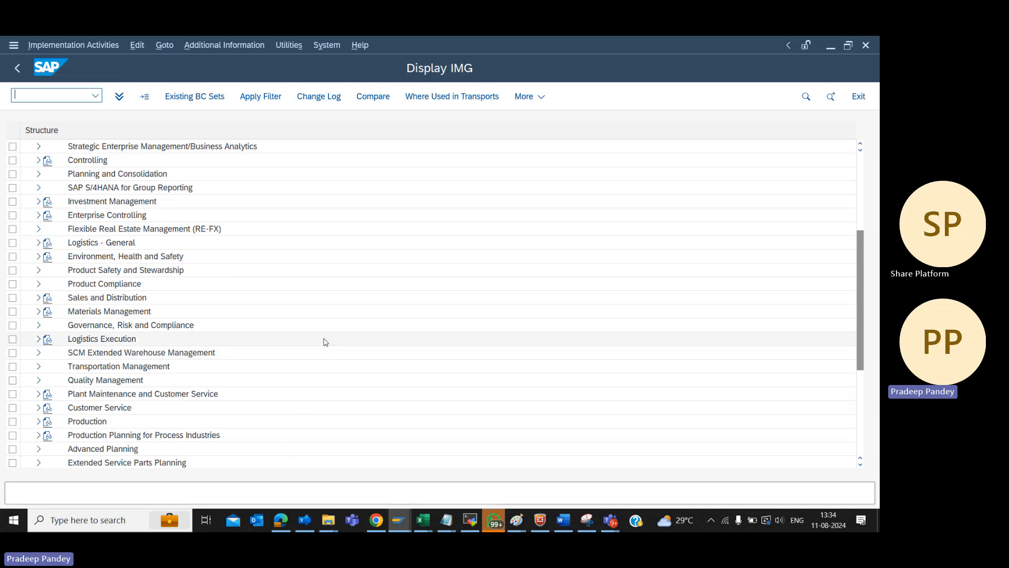
{"action": "left_click", "coordinate": [39, 314]}
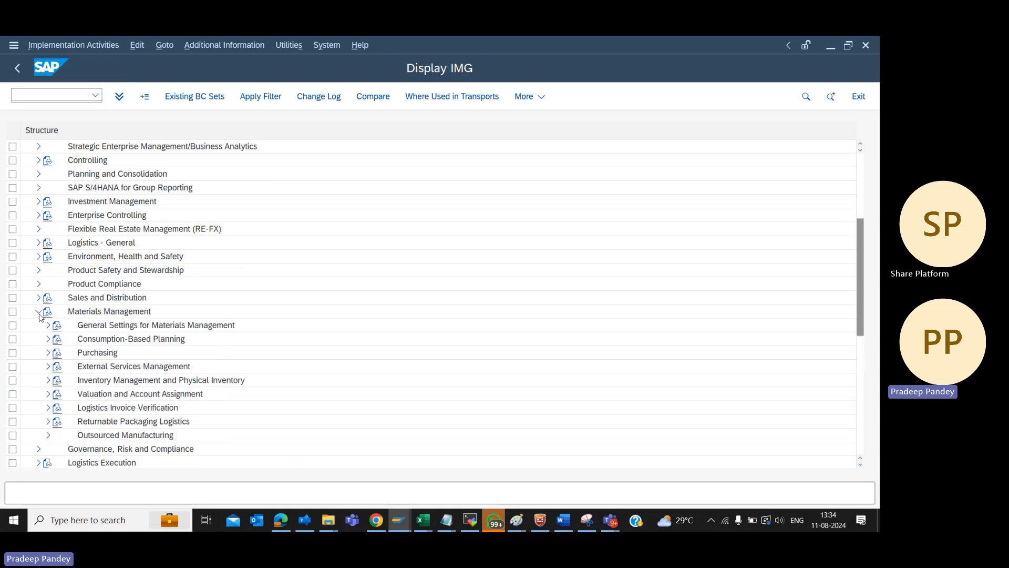
{"action": "left_click", "coordinate": [49, 354]}
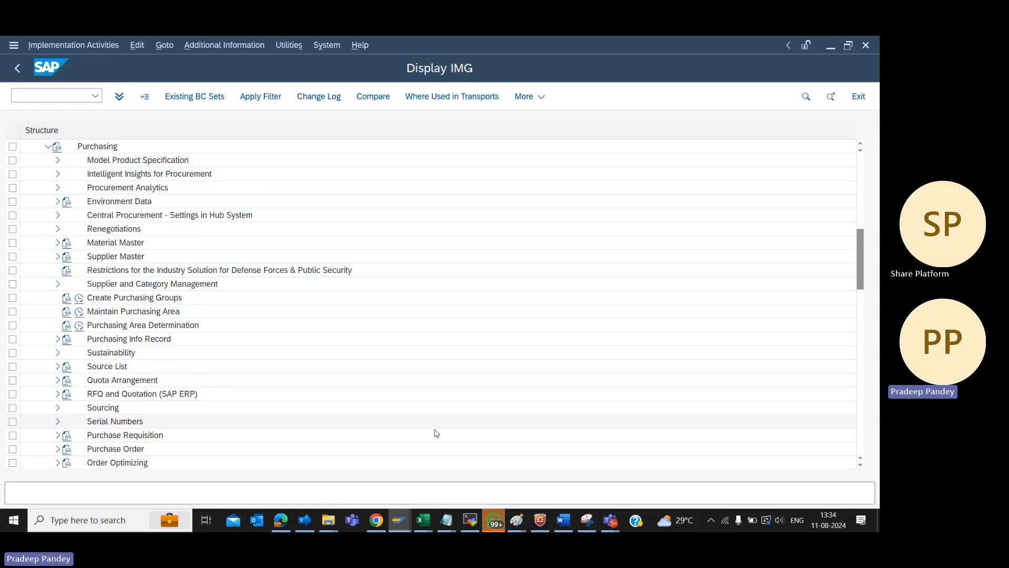
Expand Purchase Requisition under Purchasing and execute Define Document Types for Purchase Requisitions
{"action": "left_click", "coordinate": [860, 466]}
{"action": "left_click", "coordinate": [860, 466]}
{"action": "left_click", "coordinate": [860, 466]}
{"action": "left_click", "coordinate": [860, 466]}
{"action": "left_click", "coordinate": [859, 466]}
{"action": "left_click", "coordinate": [860, 466]}
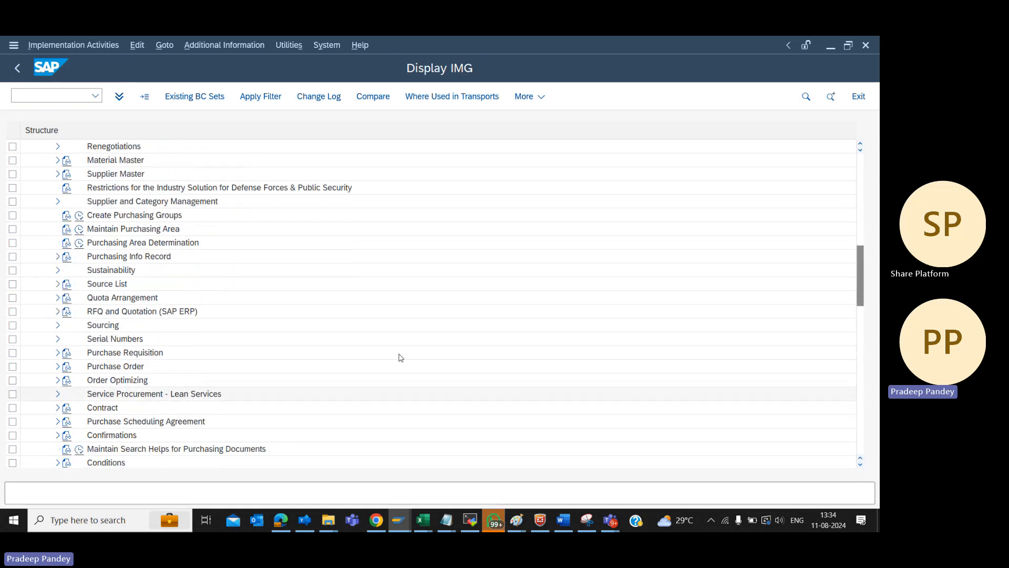
{"action": "left_click", "coordinate": [59, 353]}
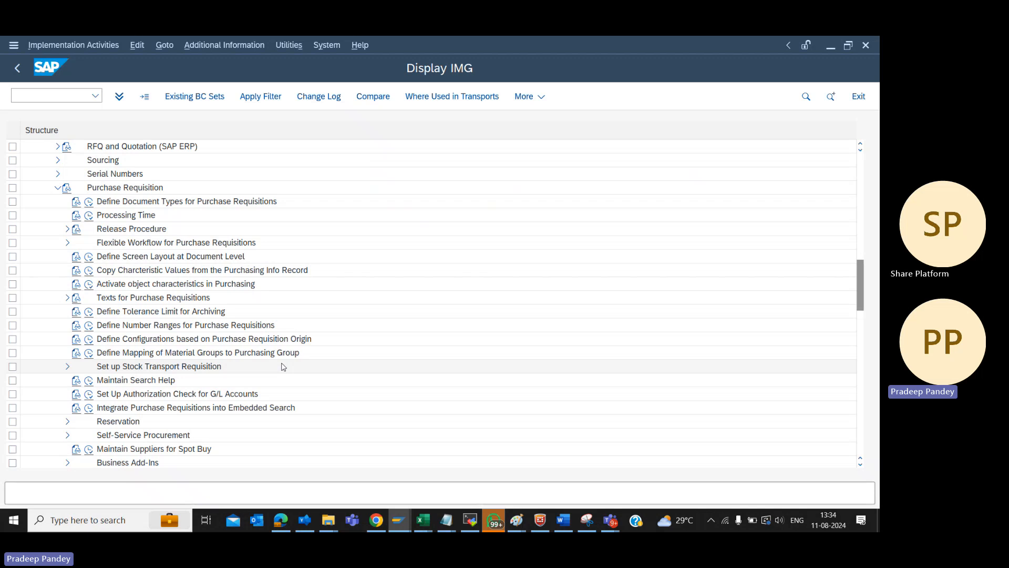
{"action": "left_click", "coordinate": [89, 202]}
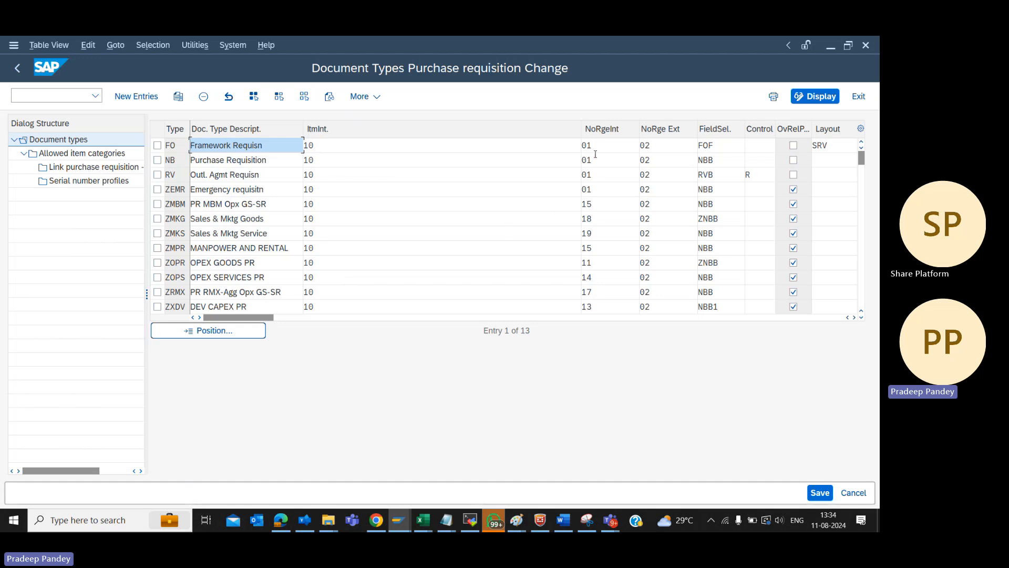
Bring the number range columns closer by narrowing the item interval column, and select document type ZOPS
{"action": "left_click_drag", "start_coordinate": [582, 135], "coordinate": [372, 148]}
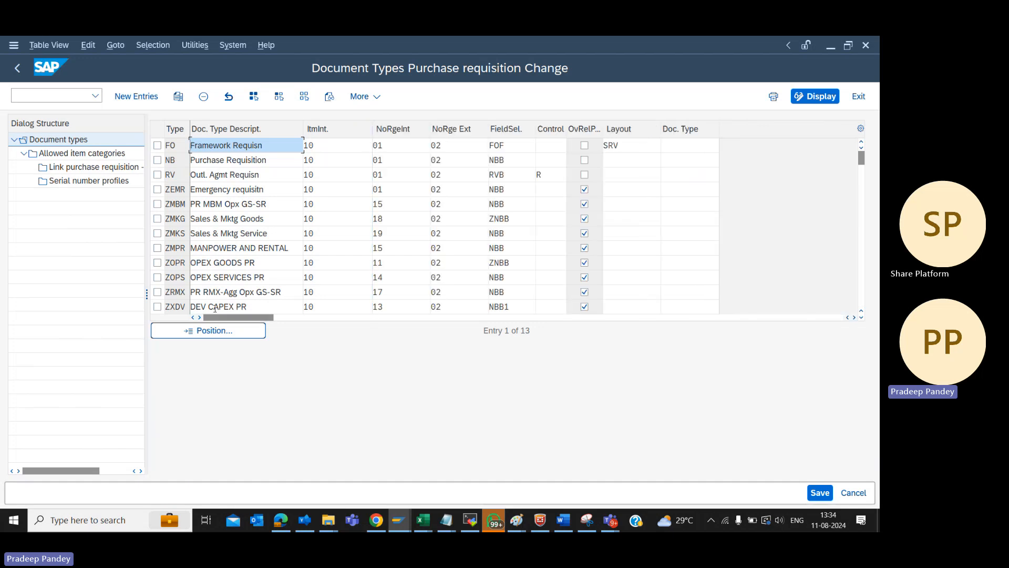
{"action": "left_click", "coordinate": [158, 278]}
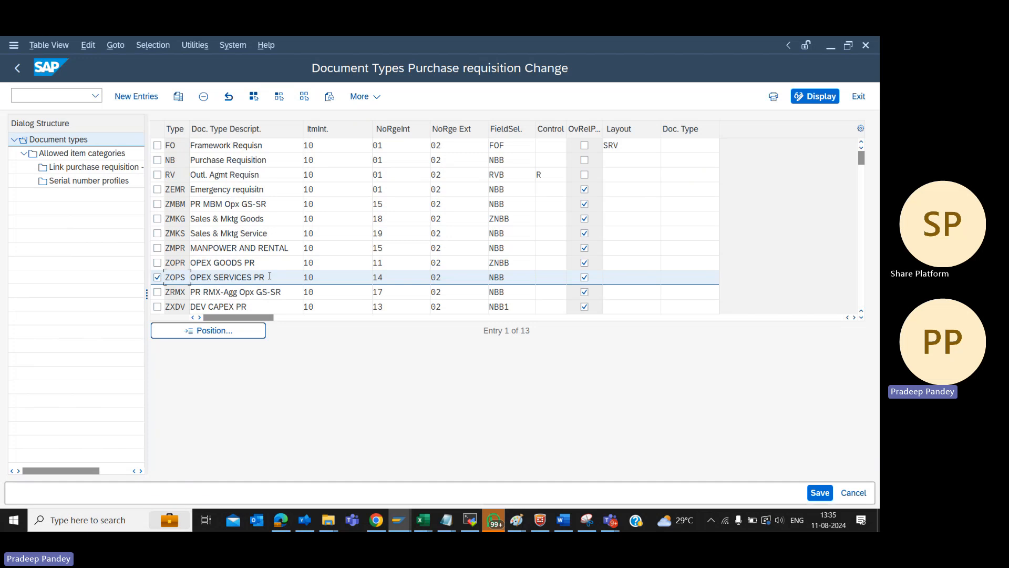
Review the OPEX services and goods descriptions, then the number ranges and field selection of ZOPS
{"action": "left_click_drag", "start_coordinate": [269, 276], "coordinate": [235, 277]}
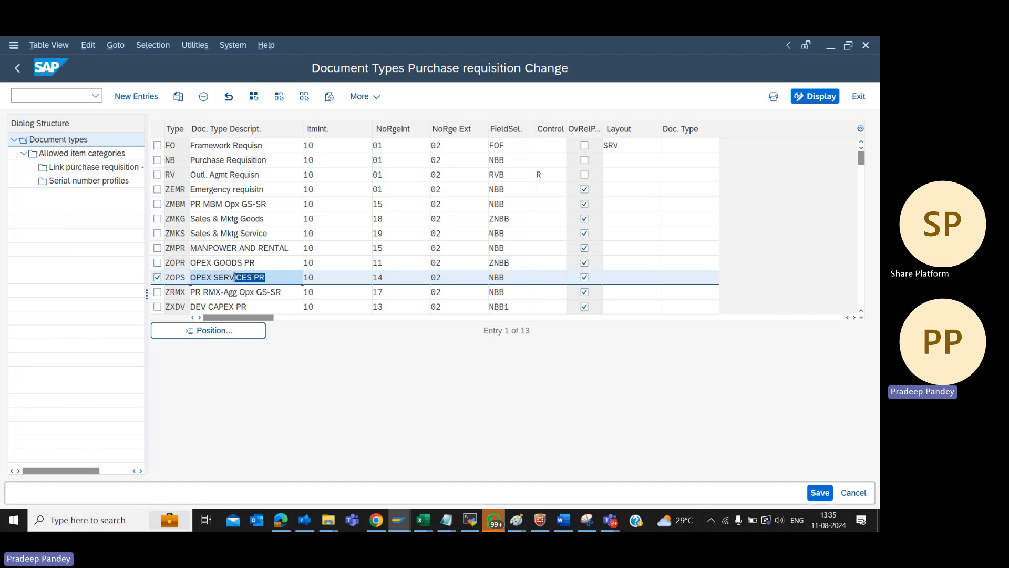
{"action": "left_click", "coordinate": [264, 266]}
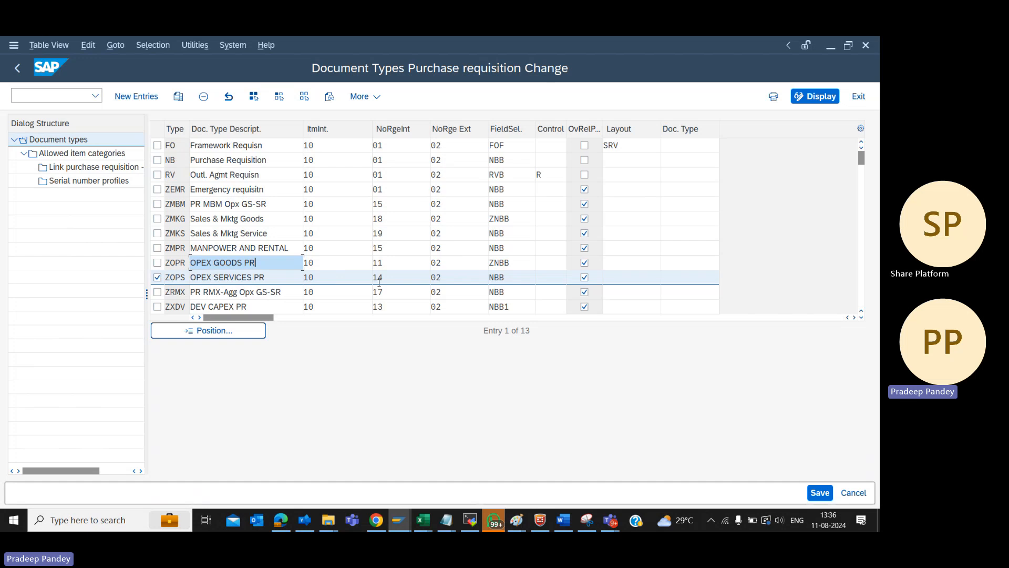
{"action": "left_click", "coordinate": [401, 130]}
{"action": "left_click", "coordinate": [395, 279]}
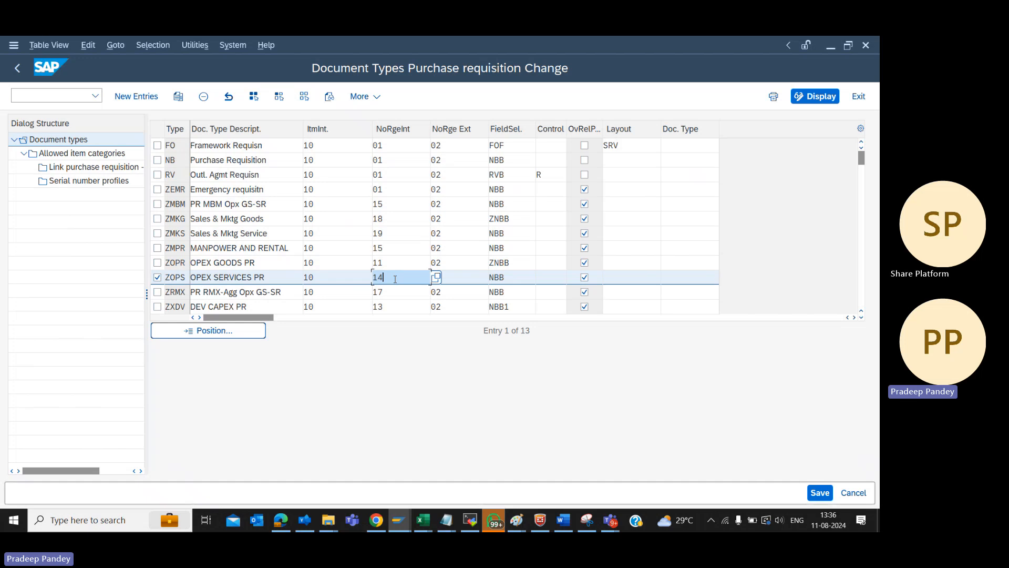
{"action": "left_click", "coordinate": [464, 277]}
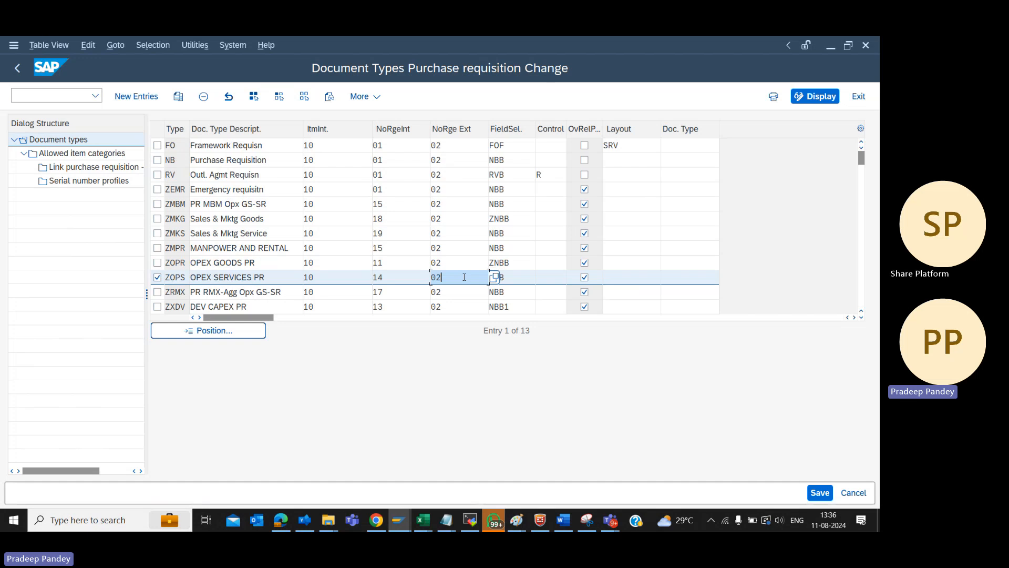
{"action": "left_click", "coordinate": [516, 280]}
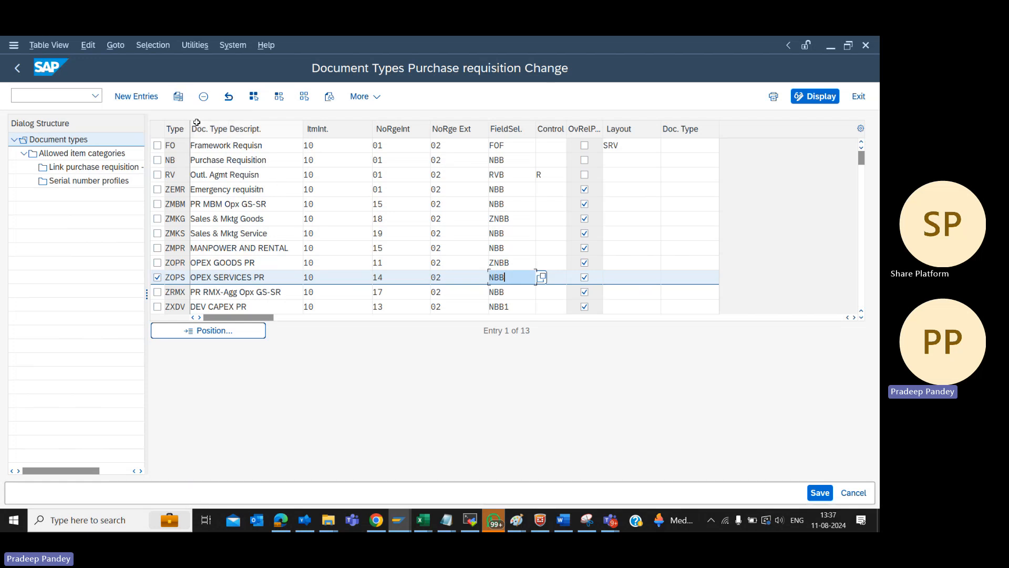
Try to copy document type ZOPS as ZOP1 with the description OPEX SERVICES PR-01
{"action": "left_click", "coordinate": [182, 99]}
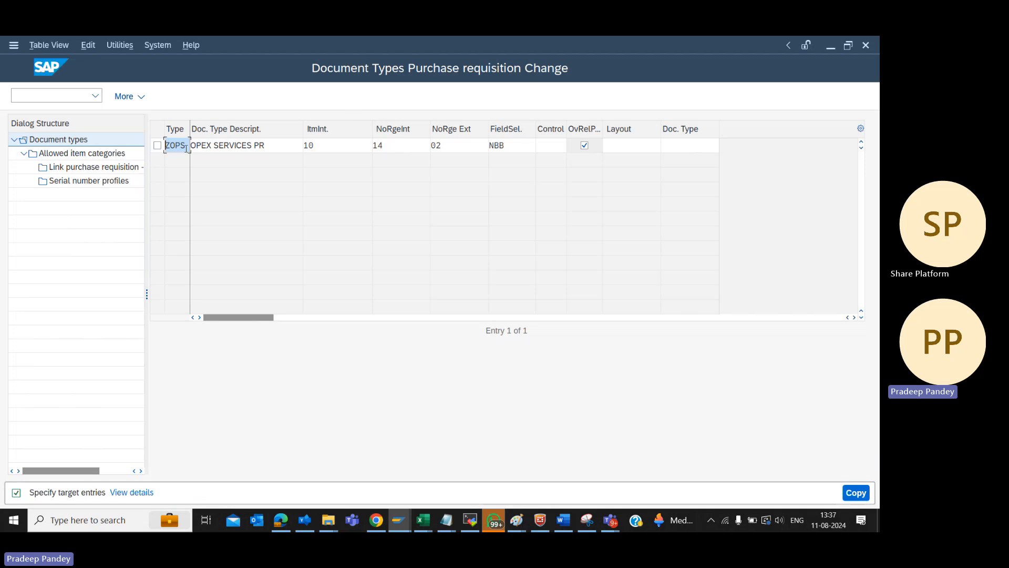
{"action": "key", "text": "BackSpace"}
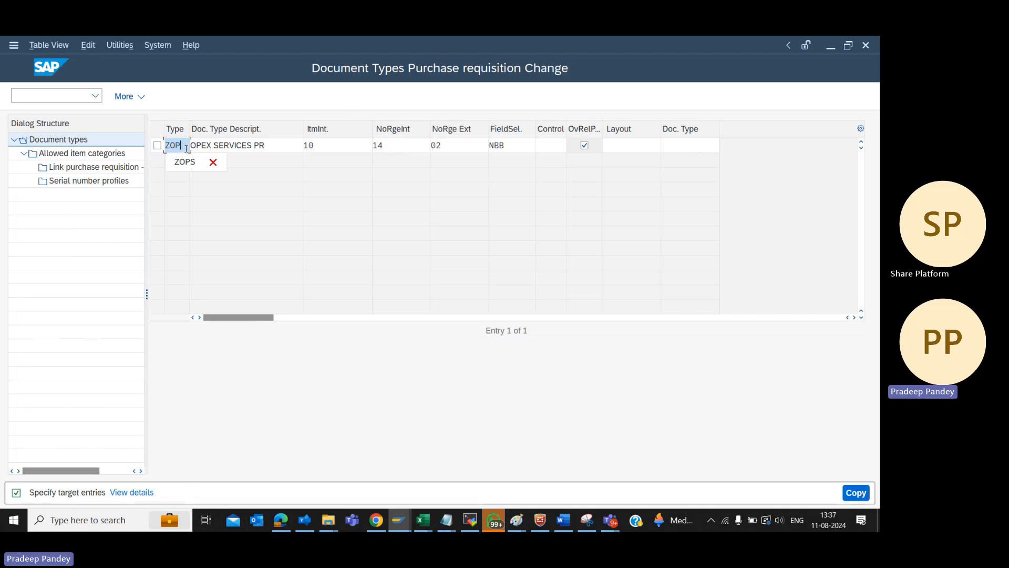
{"action": "type", "text": "1"}
{"action": "key", "text": "Tab"}
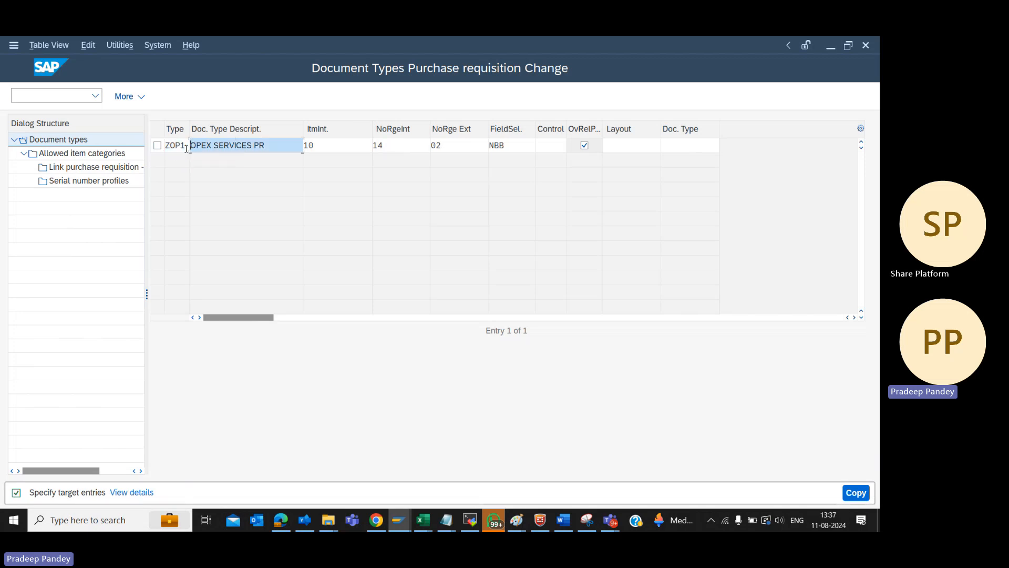
{"action": "key", "text": "End"}
{"action": "type", "text": "-01"}
{"action": "key", "text": "Tab"}
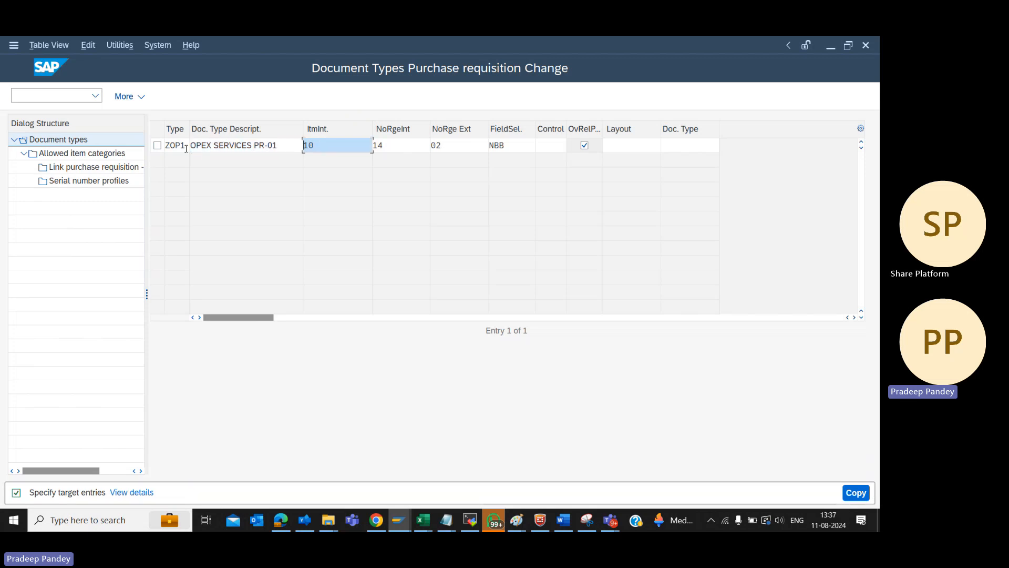
Set the internal number range of the ZOP1 copy to 15, then discard the copied entry
{"action": "key", "text": "Tab"}
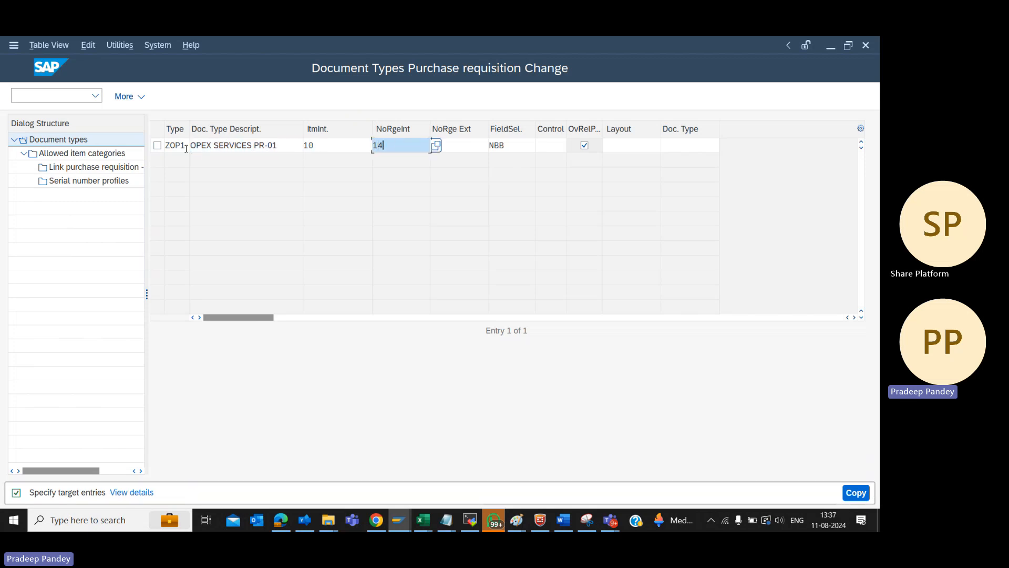
{"action": "type", "text": "15"}
{"action": "key", "text": "Tab"}
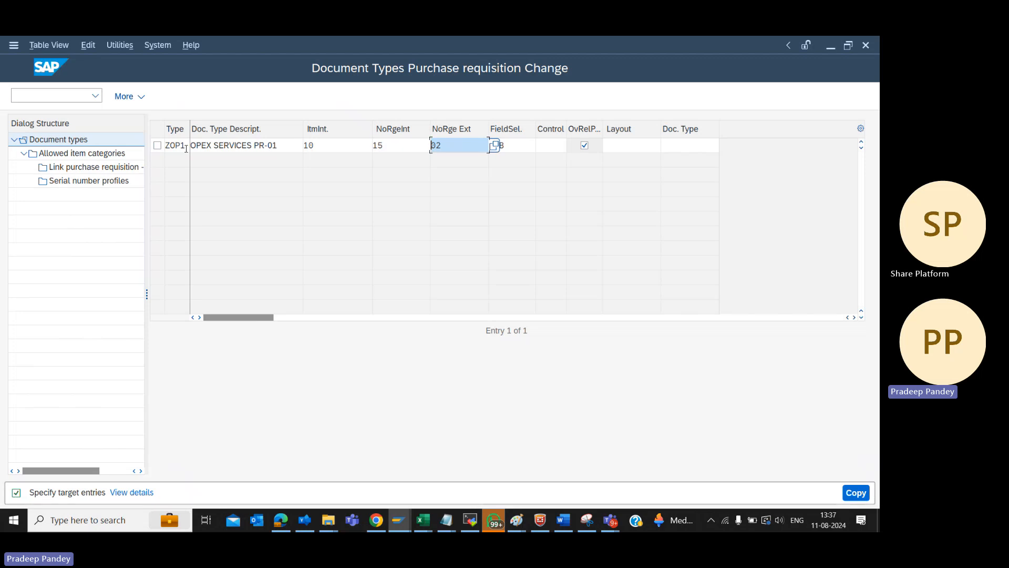
{"action": "key", "text": "Tab"}
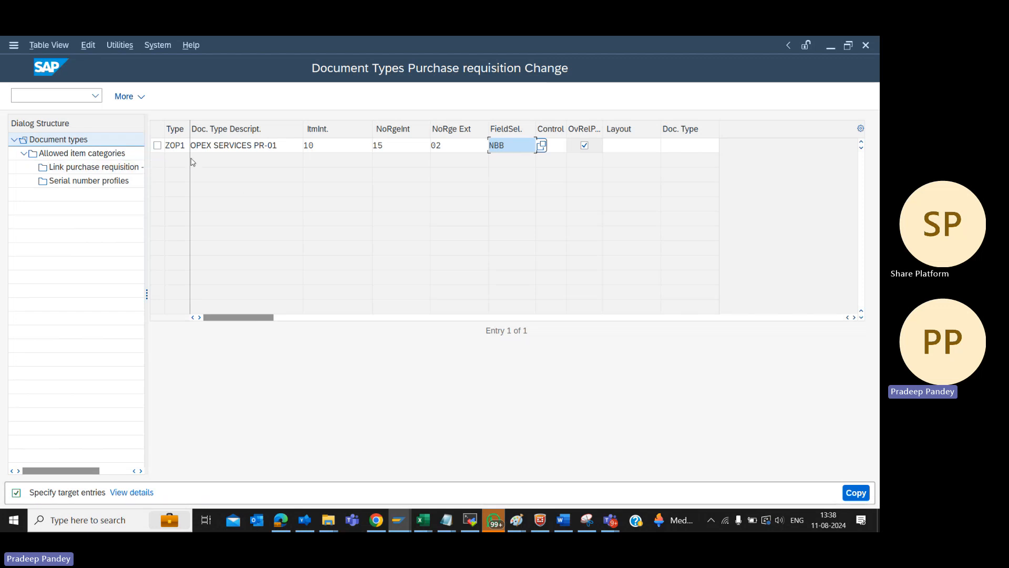
{"action": "key", "text": "F12"}
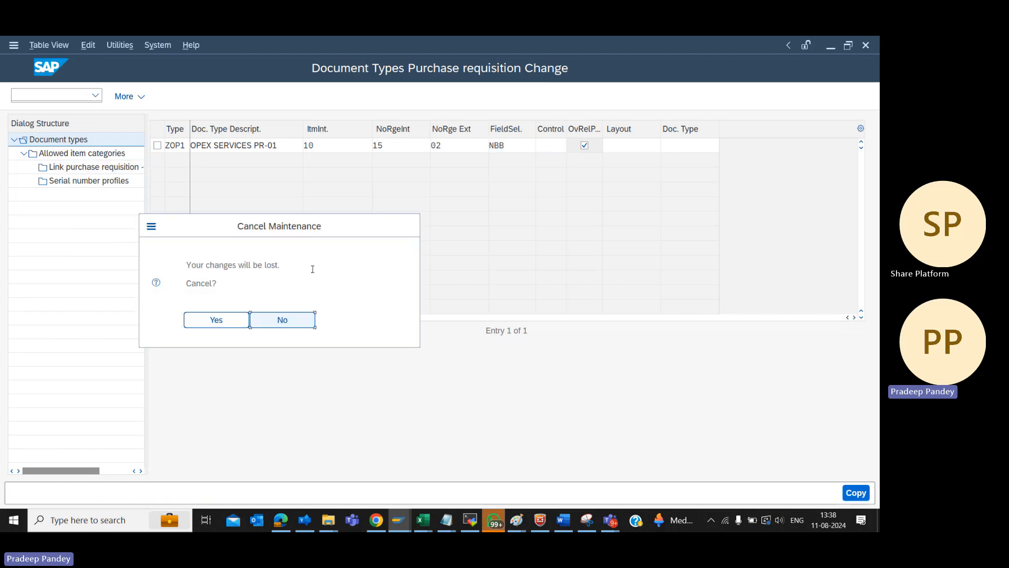
{"action": "left_click", "coordinate": [227, 321]}
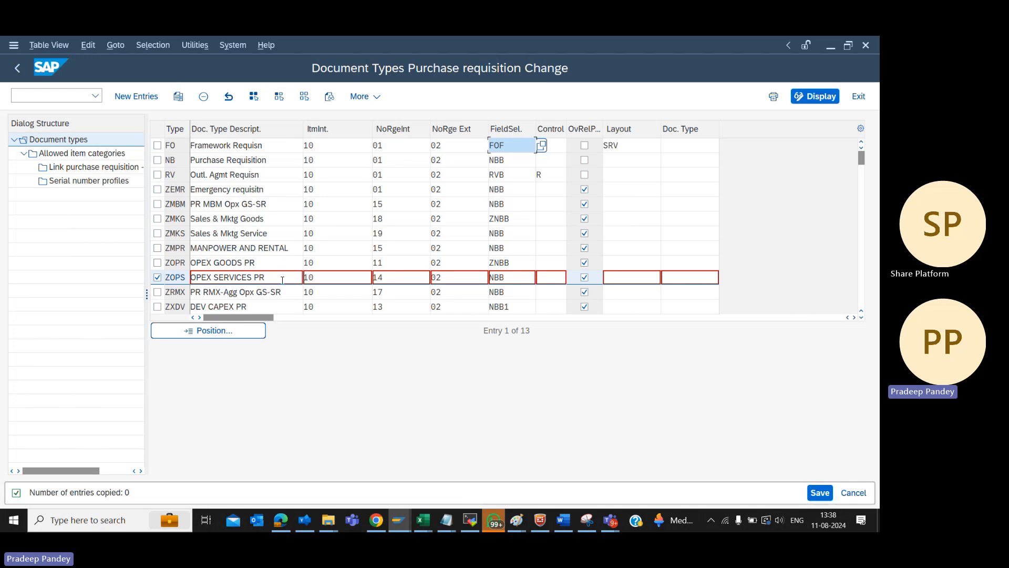
Open the allowed item categories of document type ZOPS and review its Subcontracting and Service entries
{"action": "double_click", "coordinate": [73, 156]}
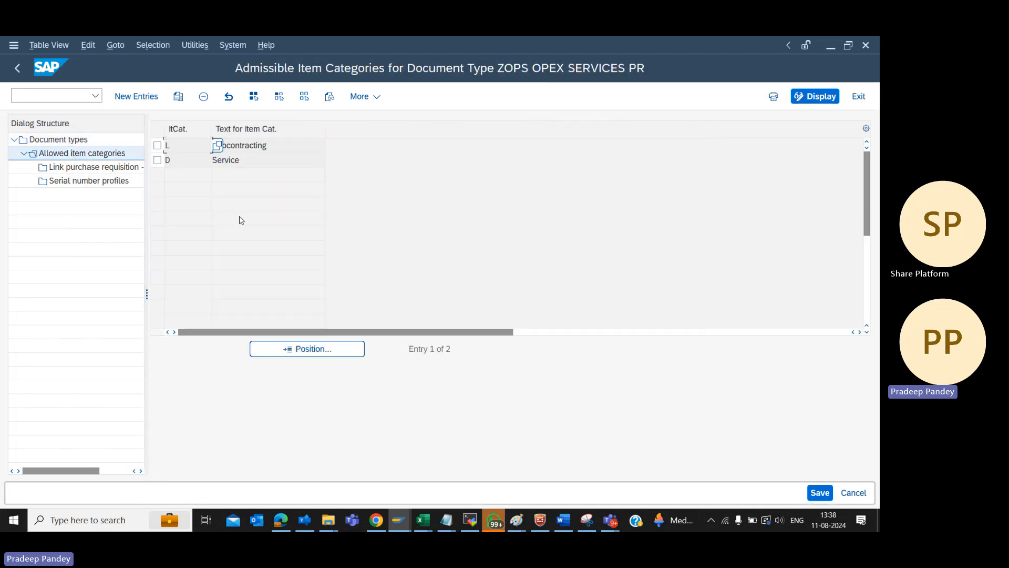
{"action": "left_click", "coordinate": [253, 163]}
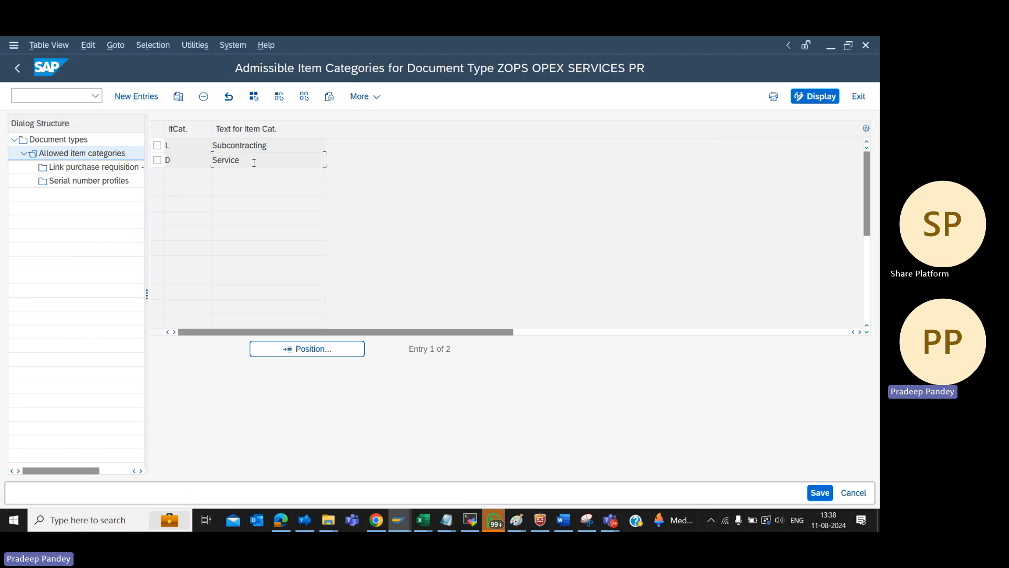
{"action": "left_click", "coordinate": [186, 158]}
{"action": "left_click", "coordinate": [185, 146]}
{"action": "left_click", "coordinate": [188, 164]}
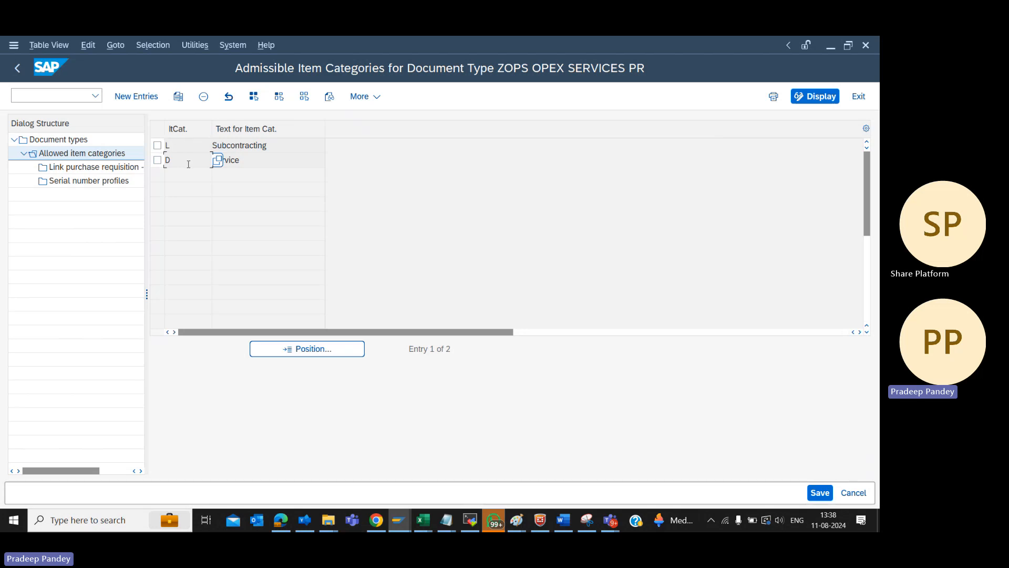
Look through the possible item category values, including service, stock transfer and returnable packaging, and close the list
{"action": "left_click", "coordinate": [219, 163]}
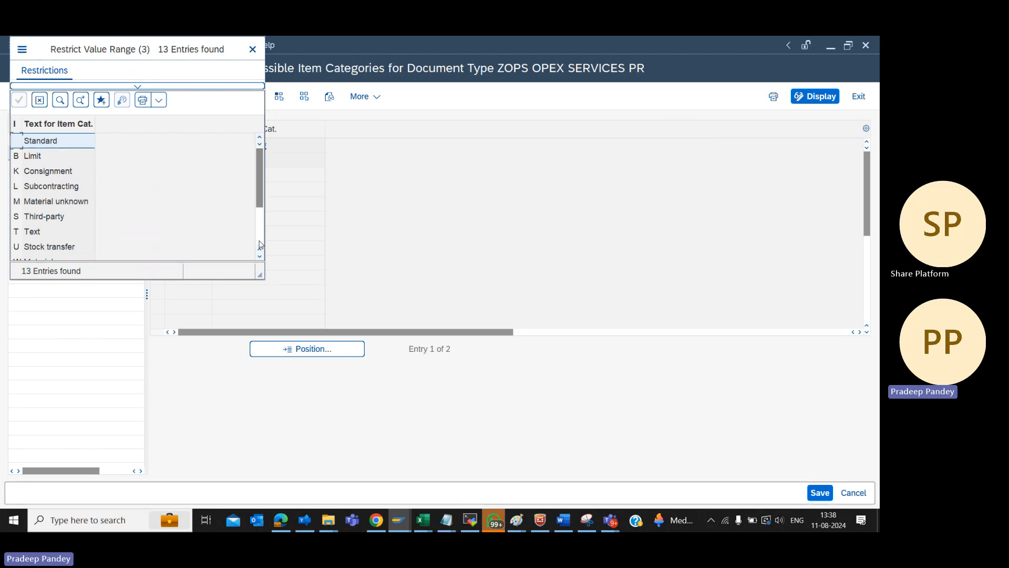
{"action": "left_click", "coordinate": [259, 245]}
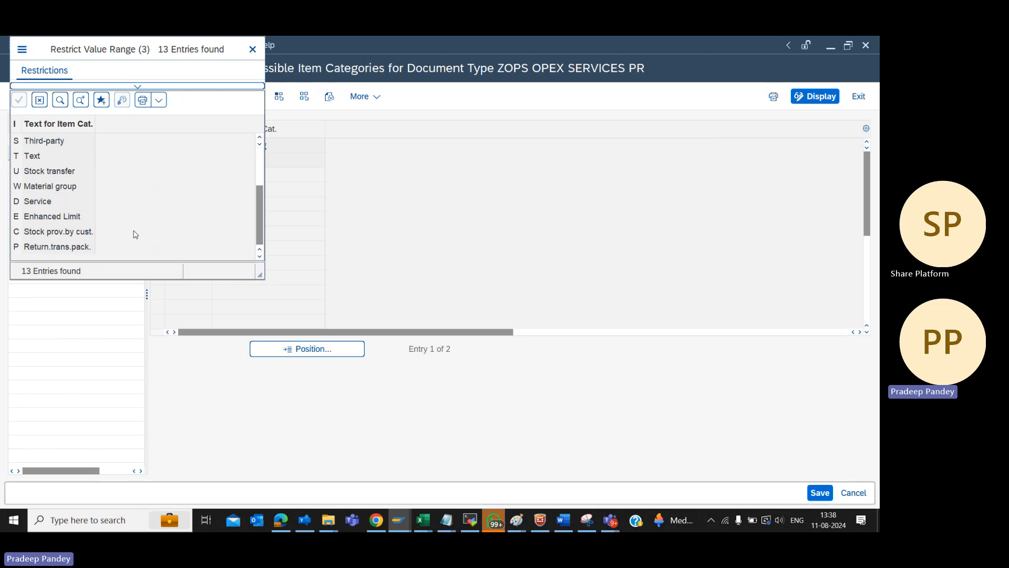
{"action": "left_click", "coordinate": [54, 205]}
{"action": "left_click", "coordinate": [48, 172]}
{"action": "left_click", "coordinate": [51, 250]}
{"action": "left_click", "coordinate": [259, 137]}
{"action": "left_click", "coordinate": [259, 136]}
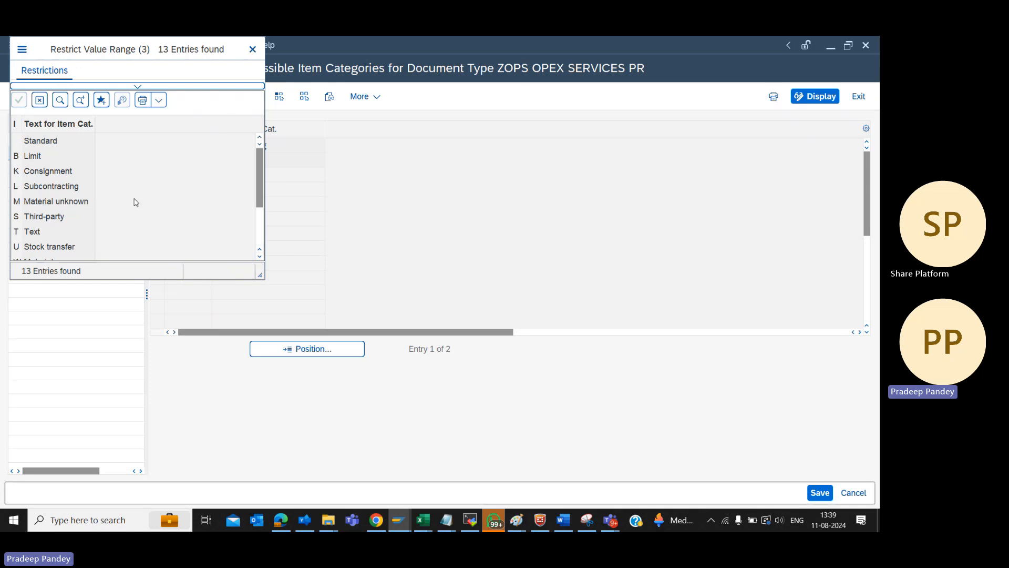
{"action": "left_click", "coordinate": [256, 52]}
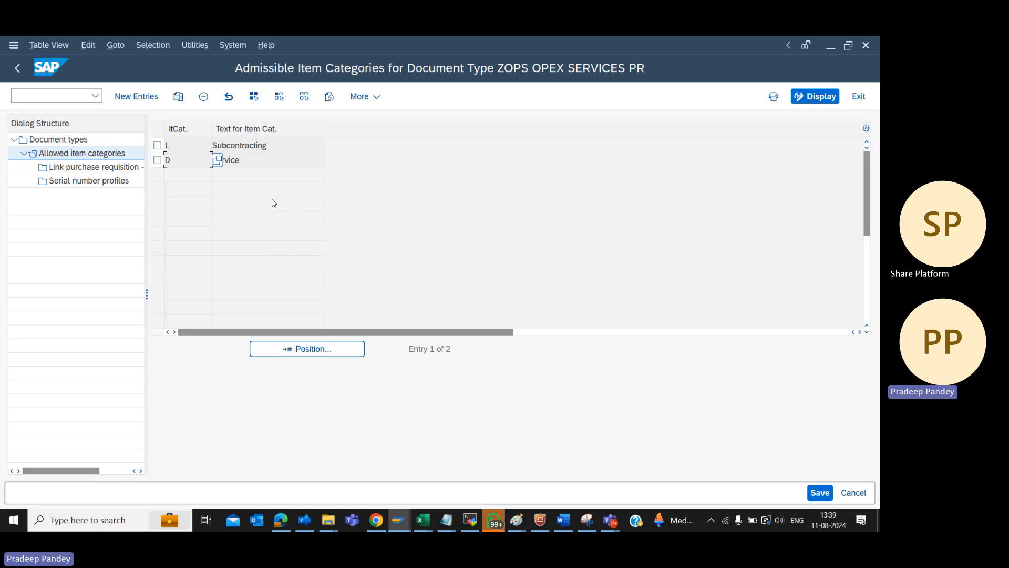
Switch to the Notepad agenda and append "-DONE" to the PR Document Types line
{"action": "key", "text": "alt+Tab"}
{"action": "left_click", "coordinate": [547, 206]}
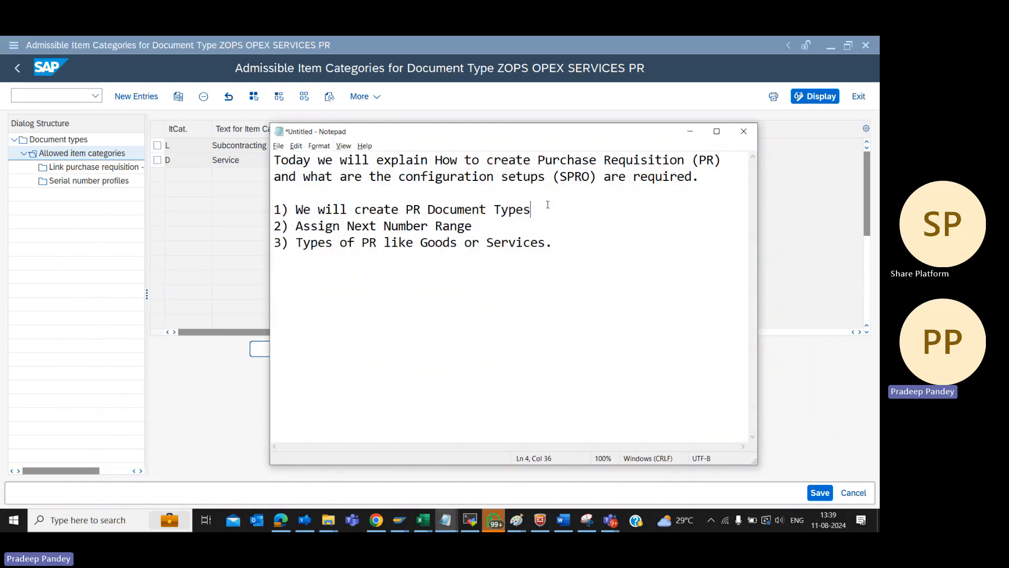
{"action": "type", "text": "-DONE"}
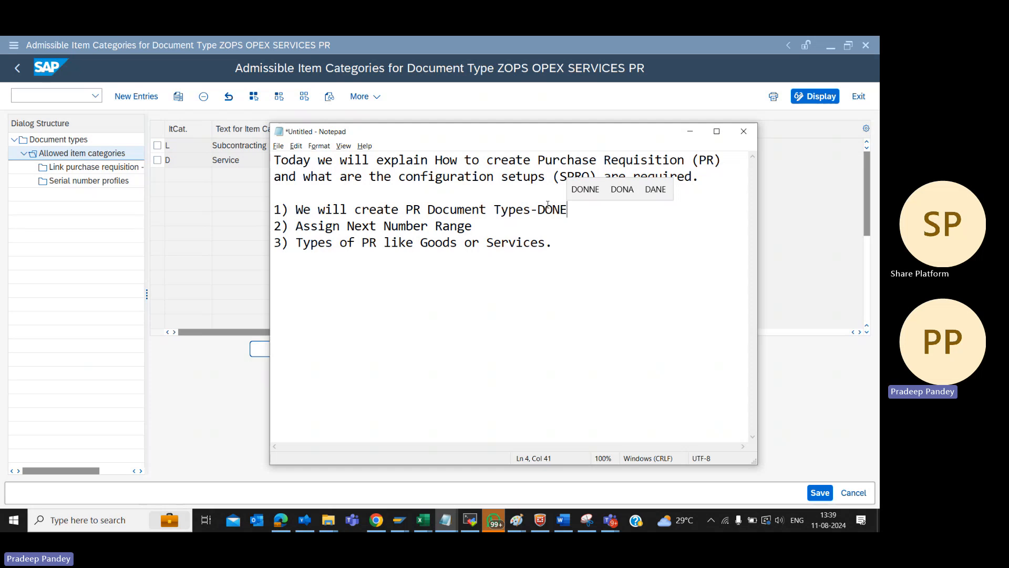
Append "=" to the Assign Next Number Range line of the Notepad agenda and switch back to SAP
{"action": "left_click", "coordinate": [524, 227]}
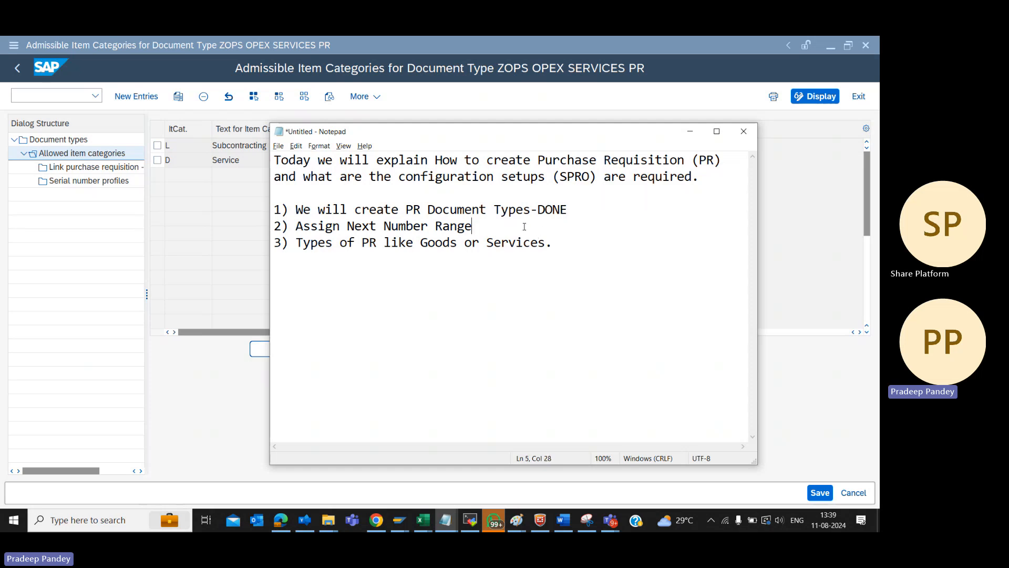
{"action": "type", "text": "="}
{"action": "key", "text": "alt+Tab"}
Return to the configuration guide, open Define Number Ranges for Purchase Requisitions, and review the existing intervals in display mode
{"action": "key", "text": "F3"}
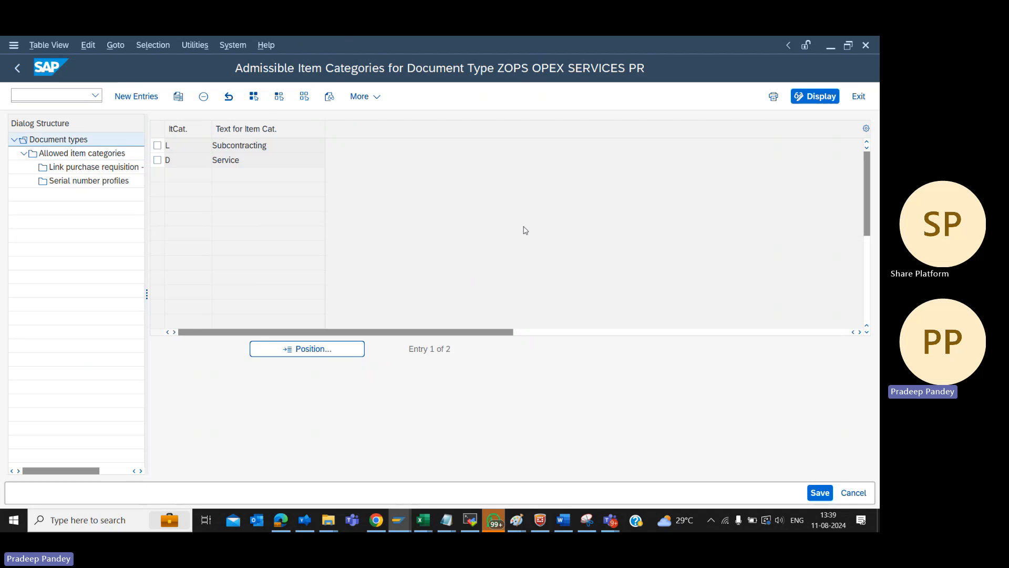
{"action": "key", "text": "F3"}
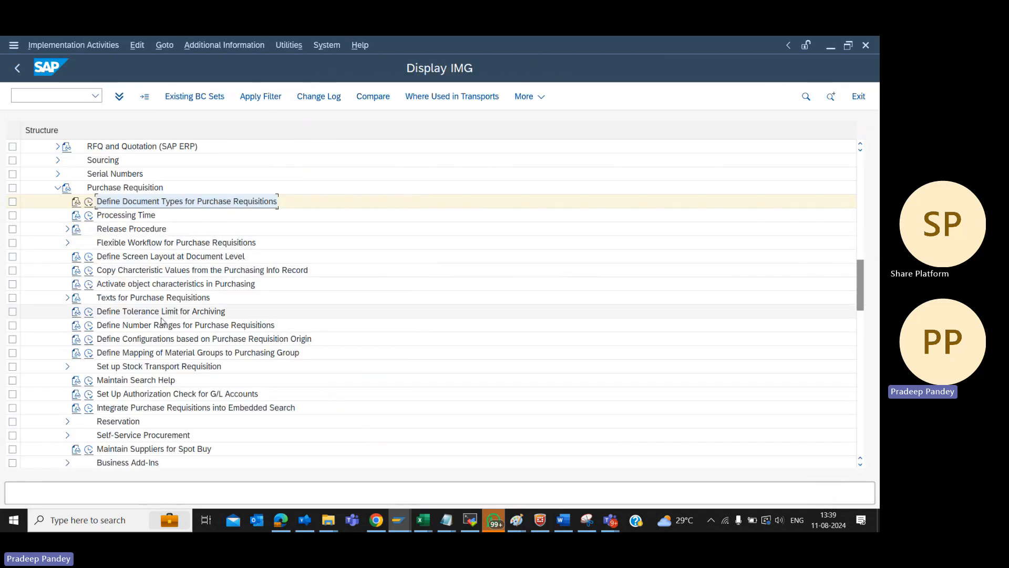
{"action": "left_click", "coordinate": [89, 327]}
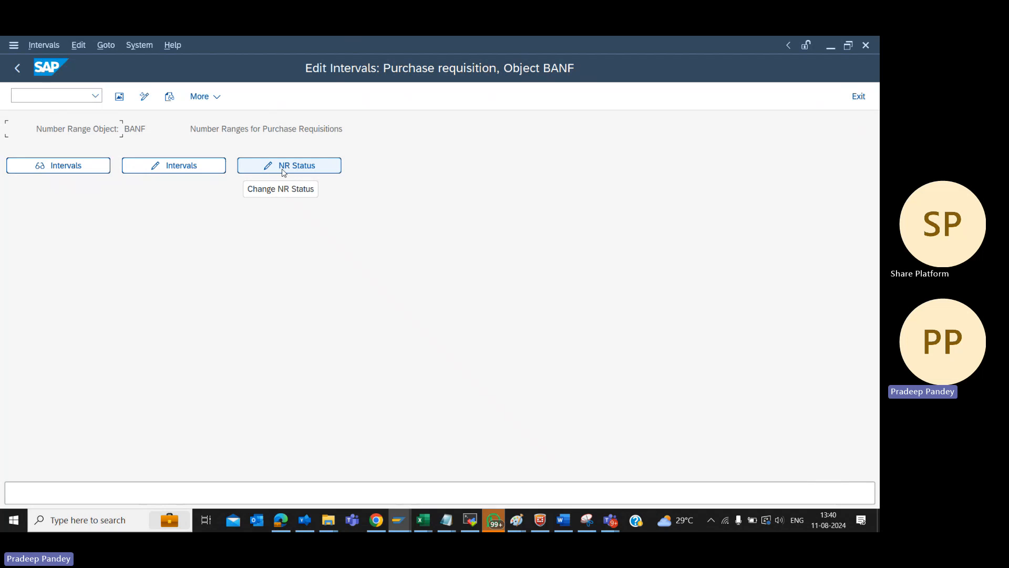
{"action": "left_click", "coordinate": [96, 174]}
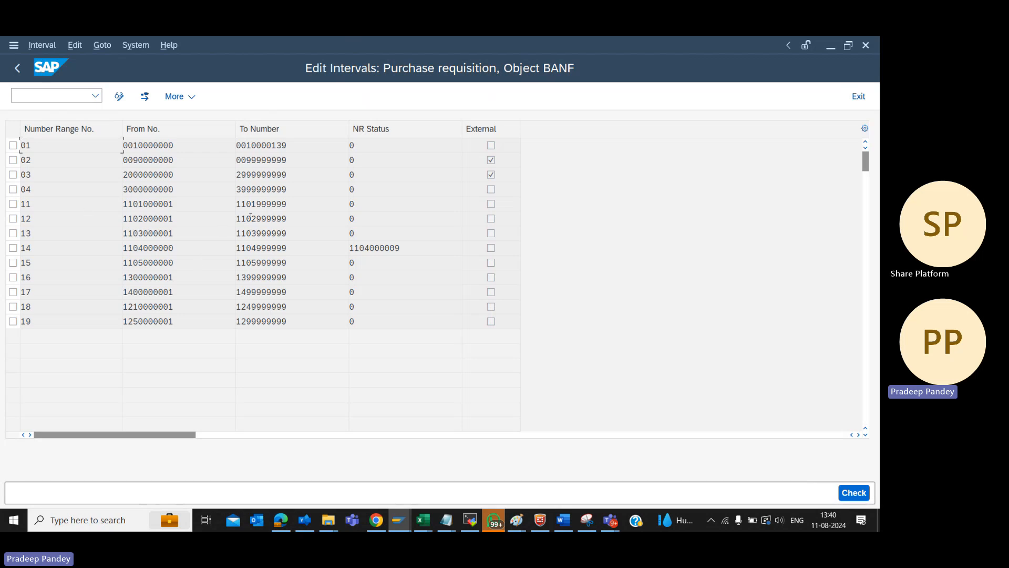
{"action": "key", "text": "F3"}
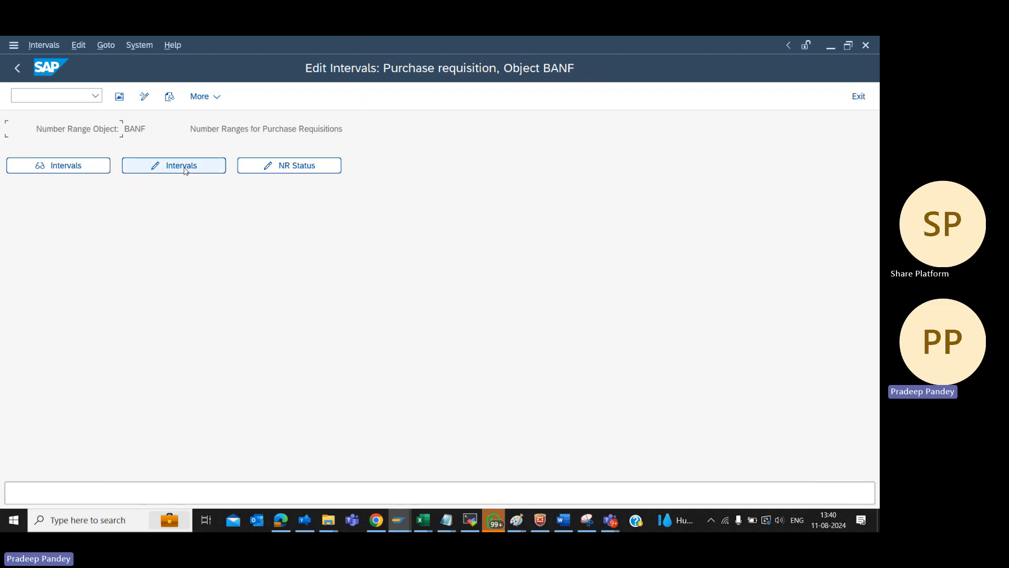
Open the purchase requisition number range intervals in change mode, review them, and leave without saving
{"action": "left_click", "coordinate": [185, 170]}
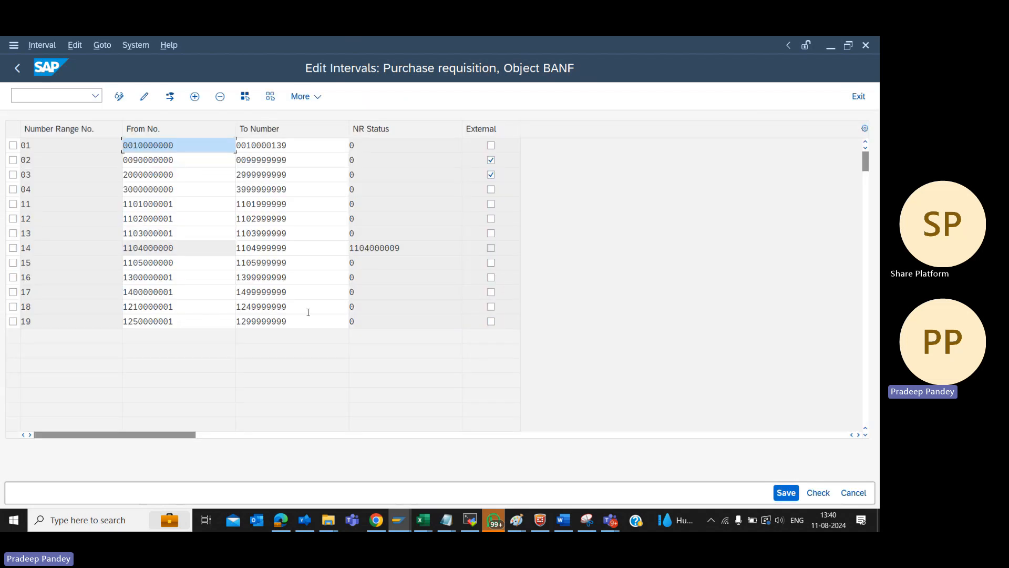
{"action": "key", "text": "F12"}
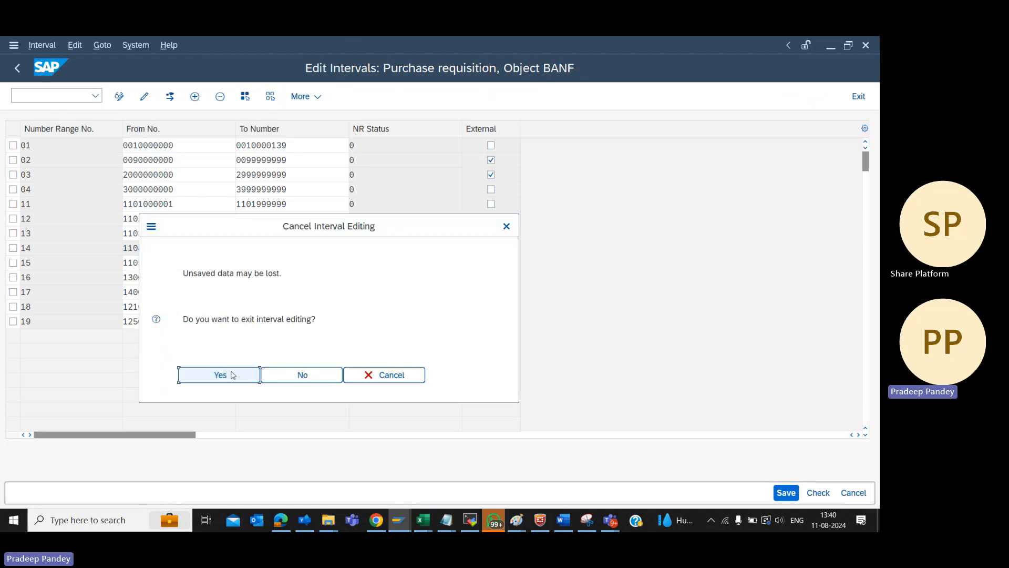
{"action": "left_click", "coordinate": [232, 374]}
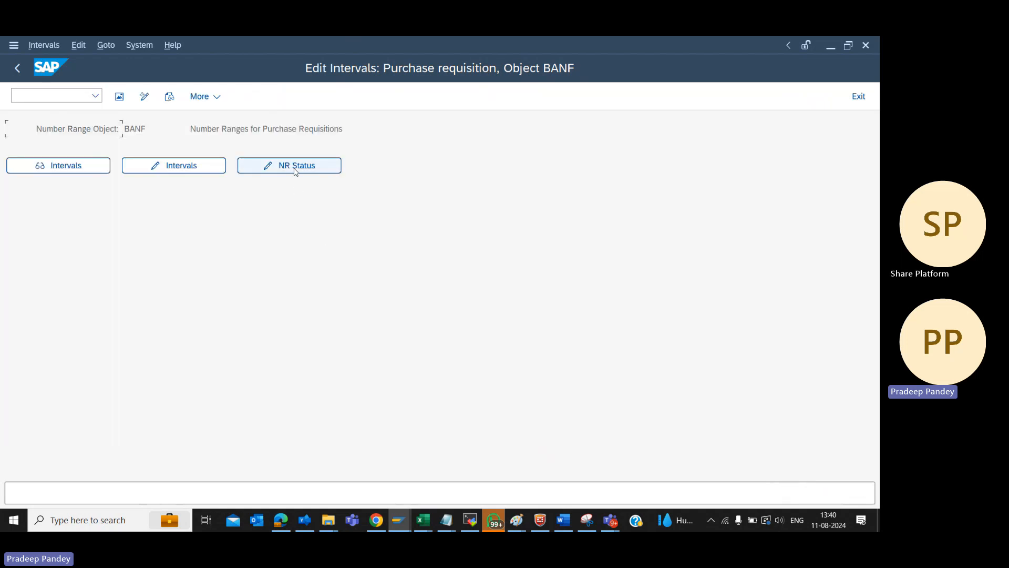
Open the number range status for editing, try changing the status of range 14, and exit without saving
{"action": "left_click", "coordinate": [295, 167]}
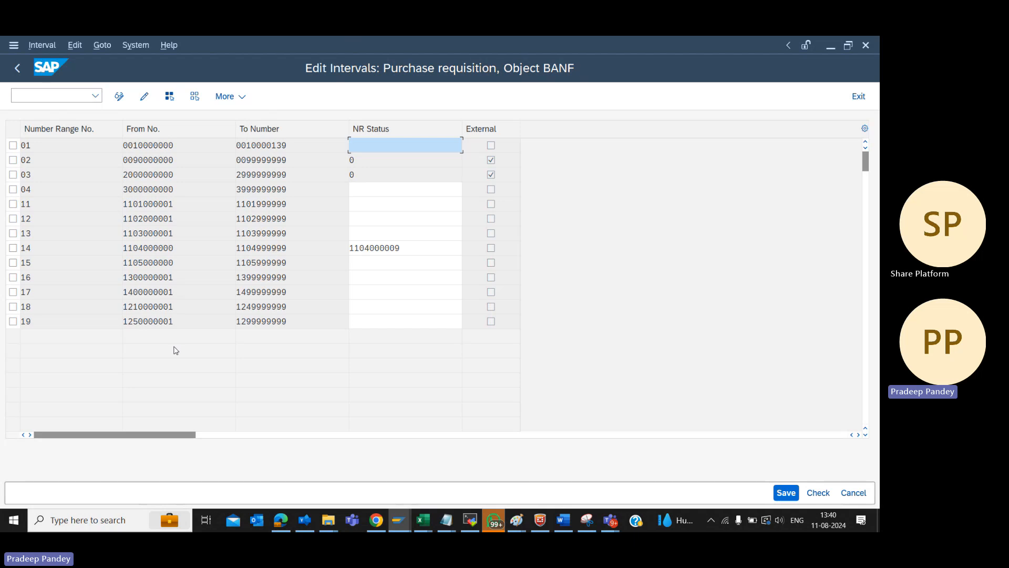
{"action": "left_click", "coordinate": [41, 250]}
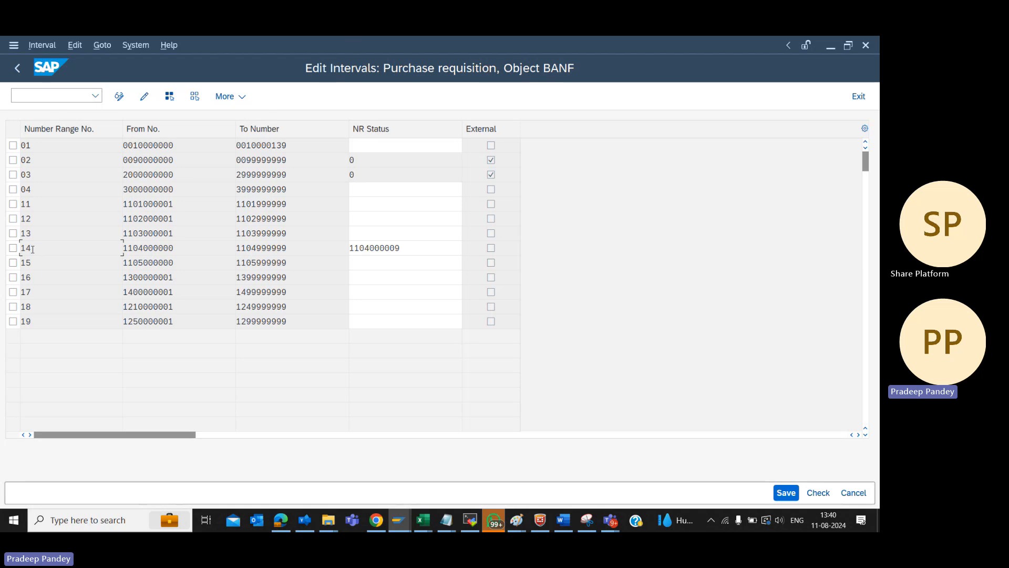
{"action": "left_click", "coordinate": [175, 248]}
{"action": "double_click", "coordinate": [409, 253]}
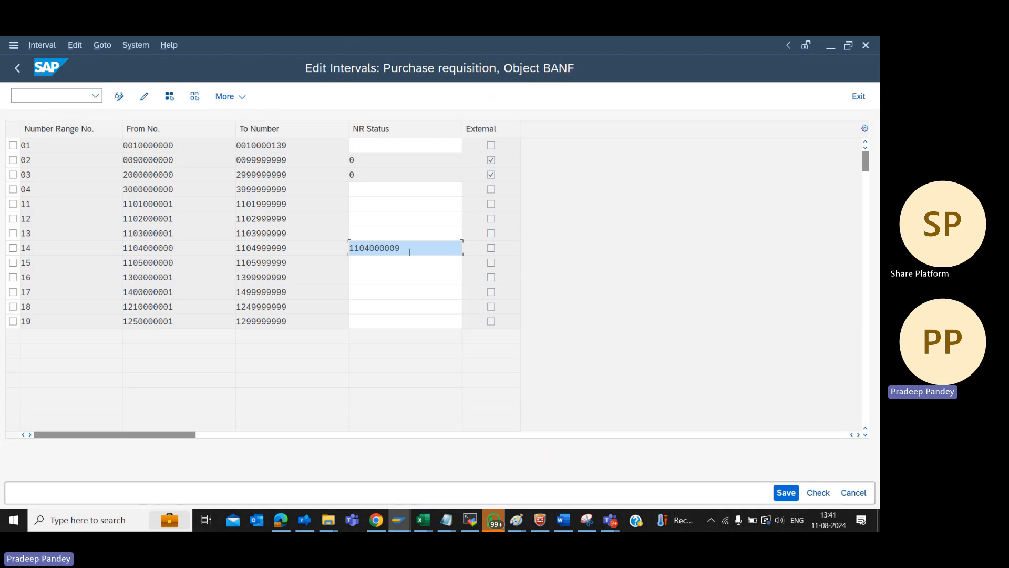
{"action": "key", "text": "BackSpace"}
{"action": "type", "text": "1"}
{"action": "left_click", "coordinate": [858, 101]}
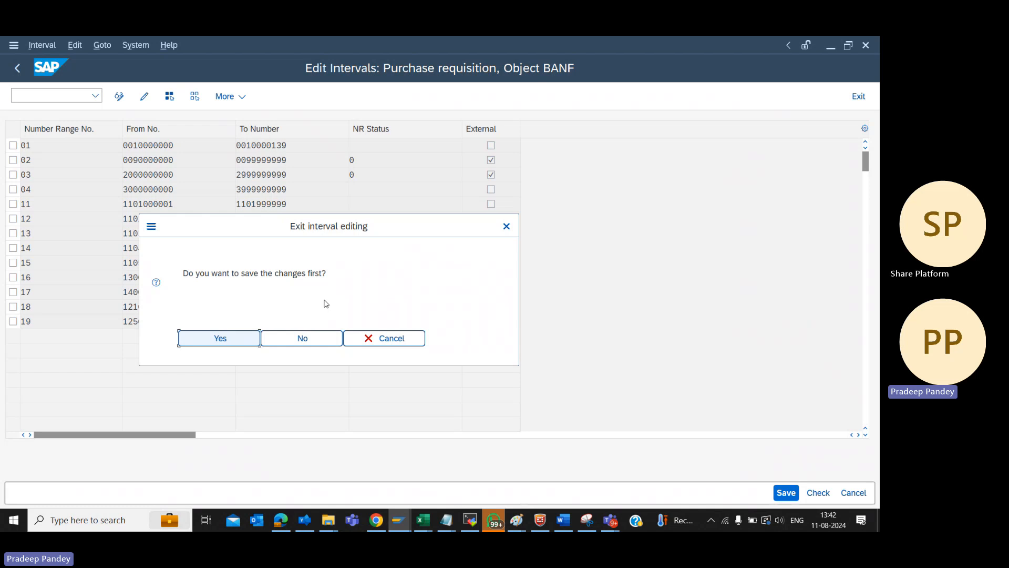
{"action": "left_click", "coordinate": [280, 344]}
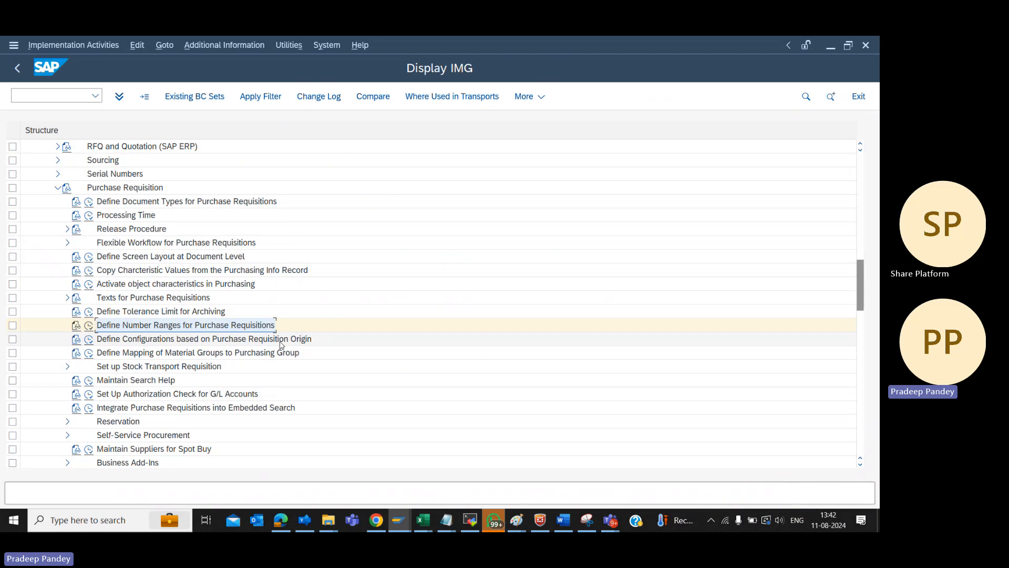
Check the remaining agenda items in Notepad and switch back to SAP
{"action": "key", "text": "alt+Tab"}
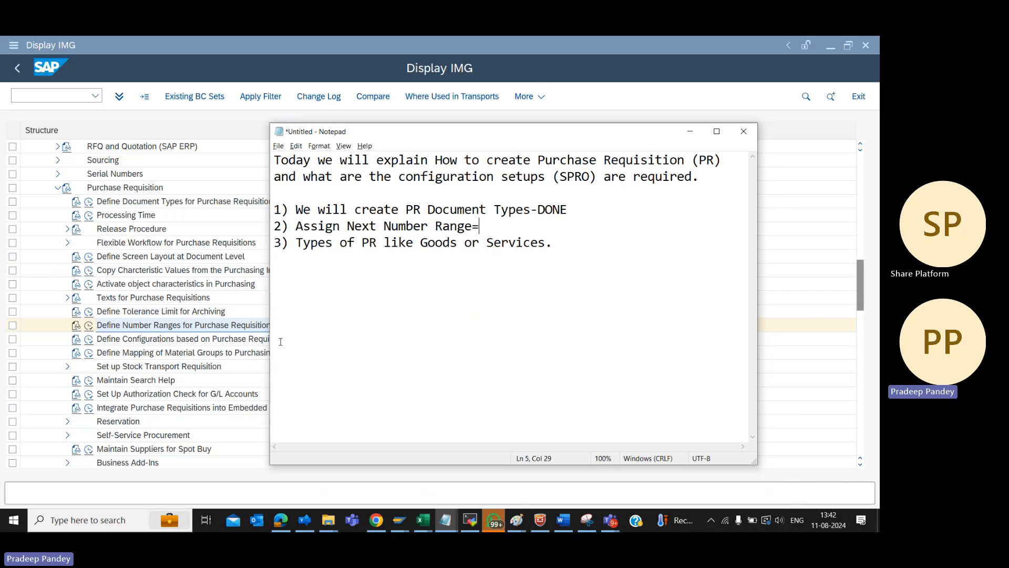
{"action": "key", "text": "alt+Tab"}
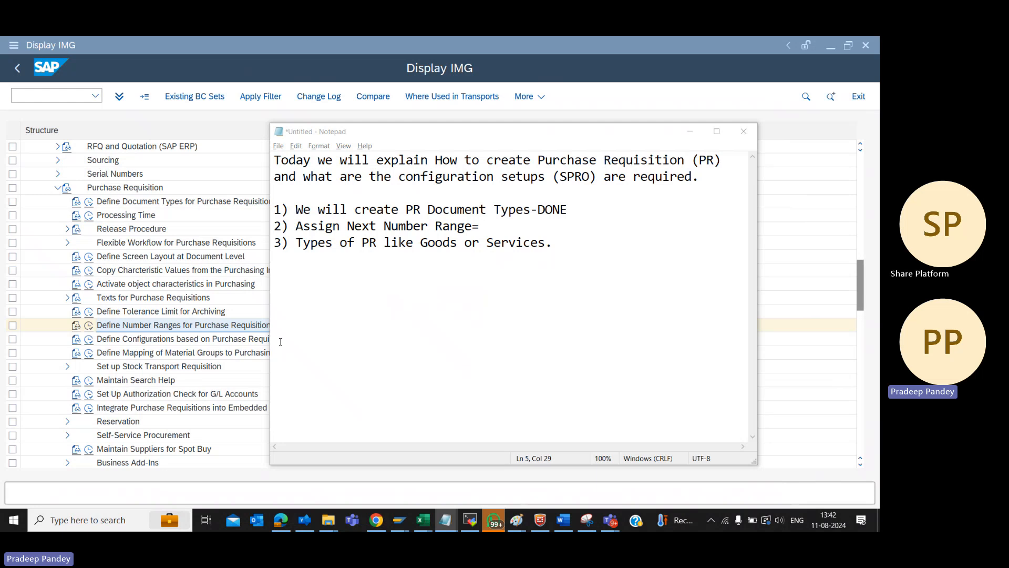
{"action": "key", "text": "alt+Tab"}
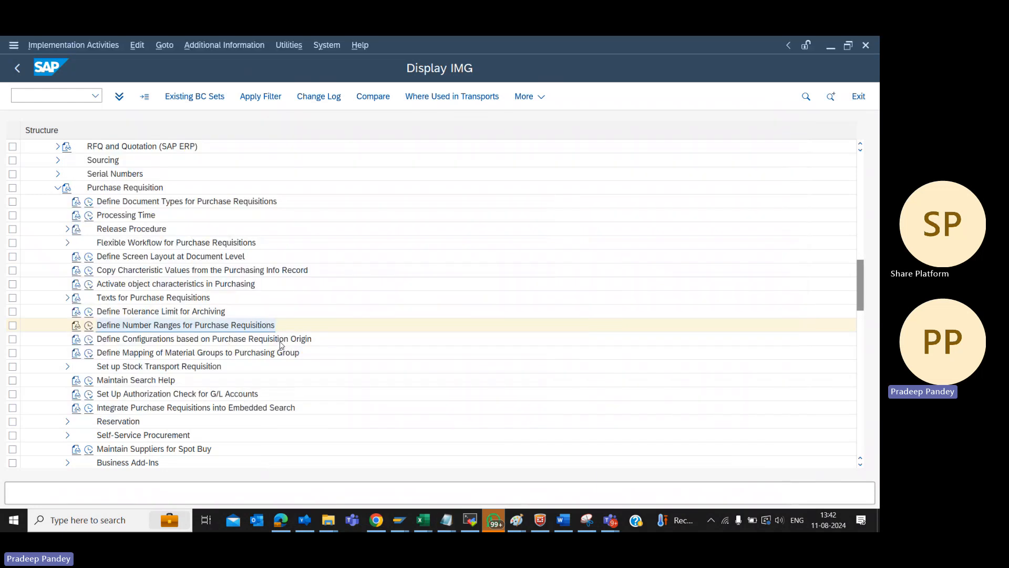
Leave the configuration guide for the SAP start screen and run transaction ME51N to create a purchase requisition
{"action": "key", "text": "F3"}
{"action": "key", "text": "F3"}
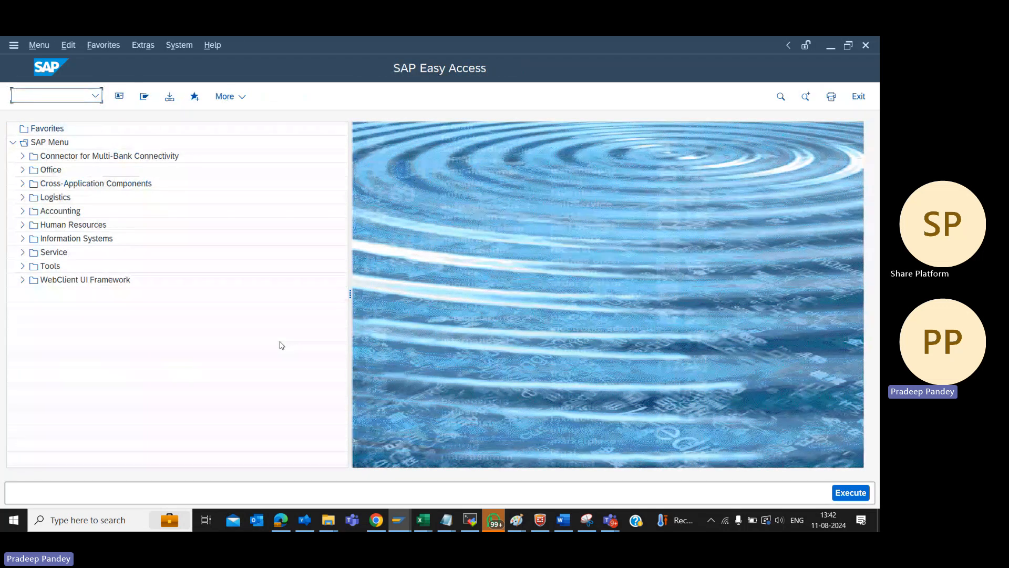
{"action": "type", "text": "ME51N"}
{"action": "key", "text": "Return"}
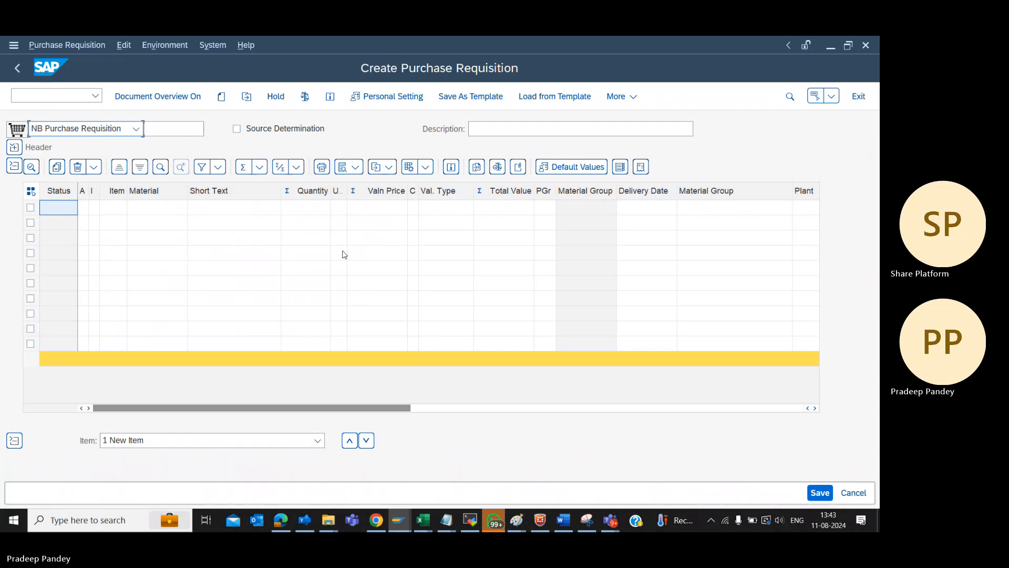
Set the new requisition's document type to ZOPS OPEX SERVICES PR
{"action": "left_click", "coordinate": [387, 100]}
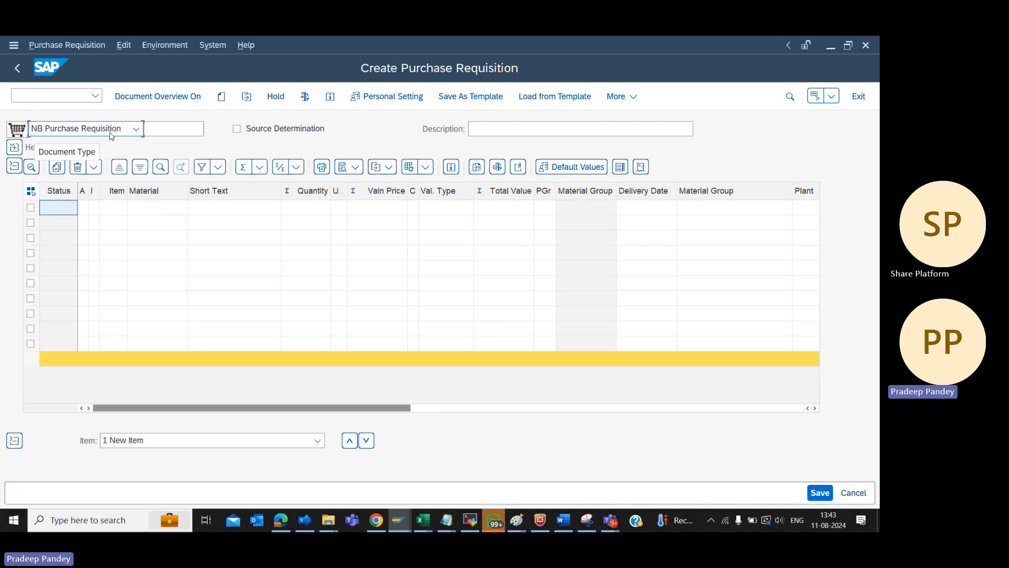
{"action": "left_click", "coordinate": [138, 131]}
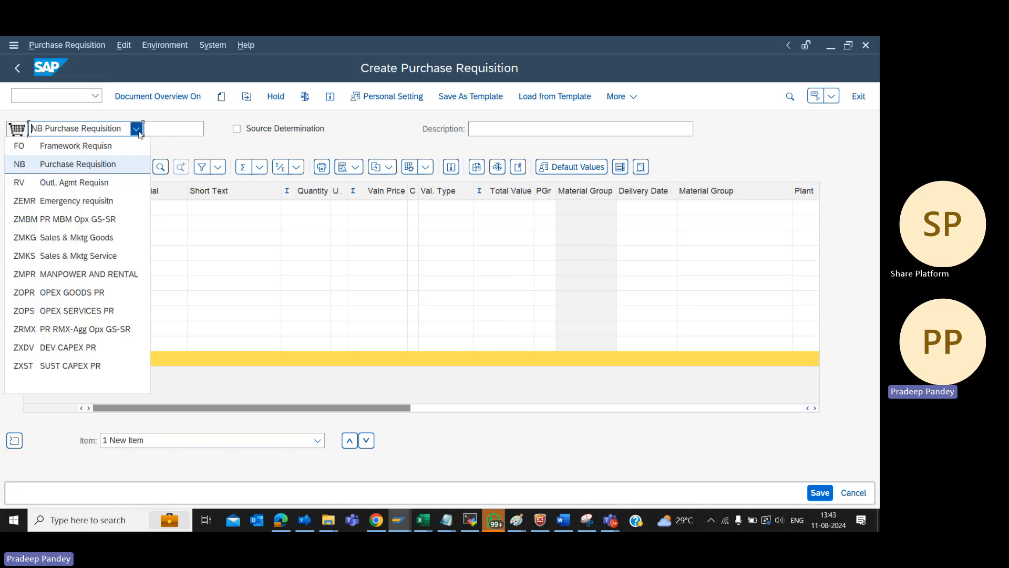
{"action": "left_click", "coordinate": [90, 313]}
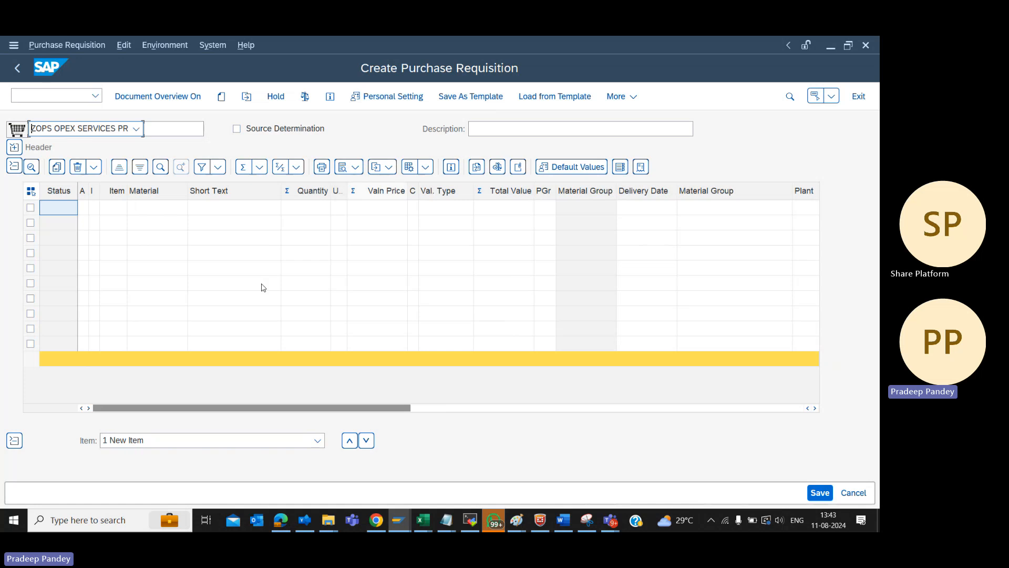
Expand the requisition header, enter the header note "We are 4 Laptops for our IT Dept.", and collapse the header again
{"action": "left_click", "coordinate": [18, 151]}
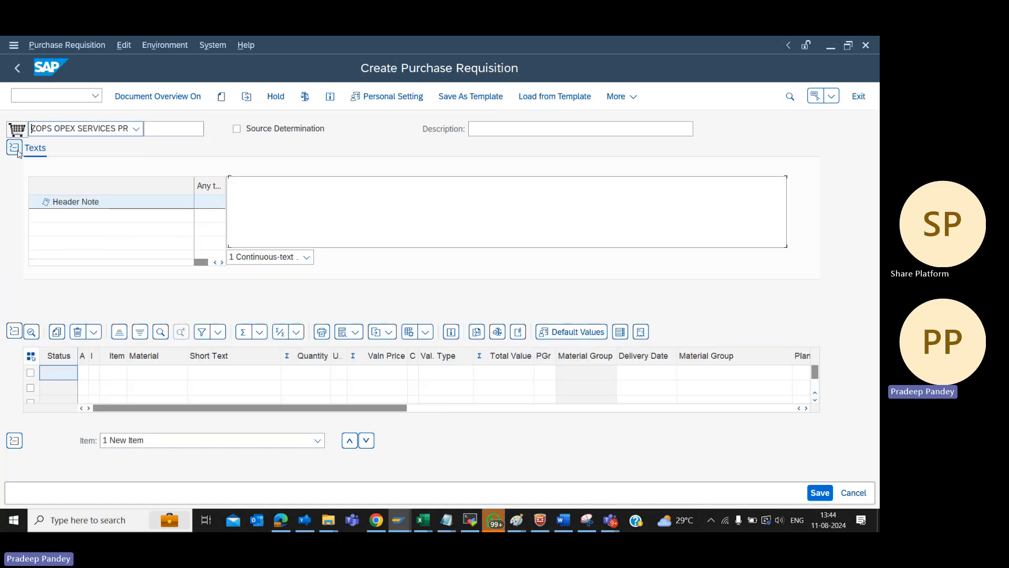
{"action": "left_click", "coordinate": [229, 209]}
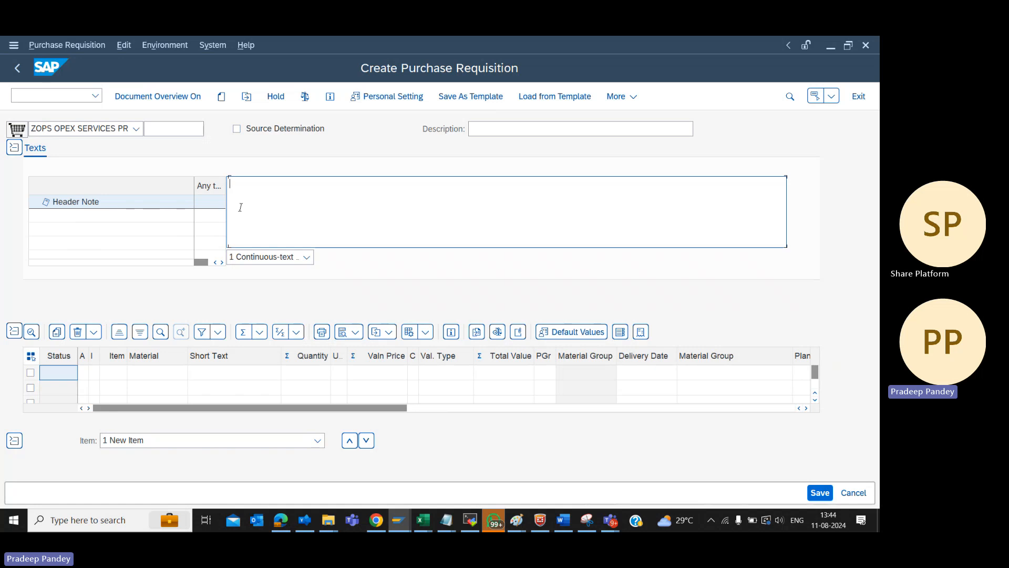
{"action": "type", "text": "We are "}
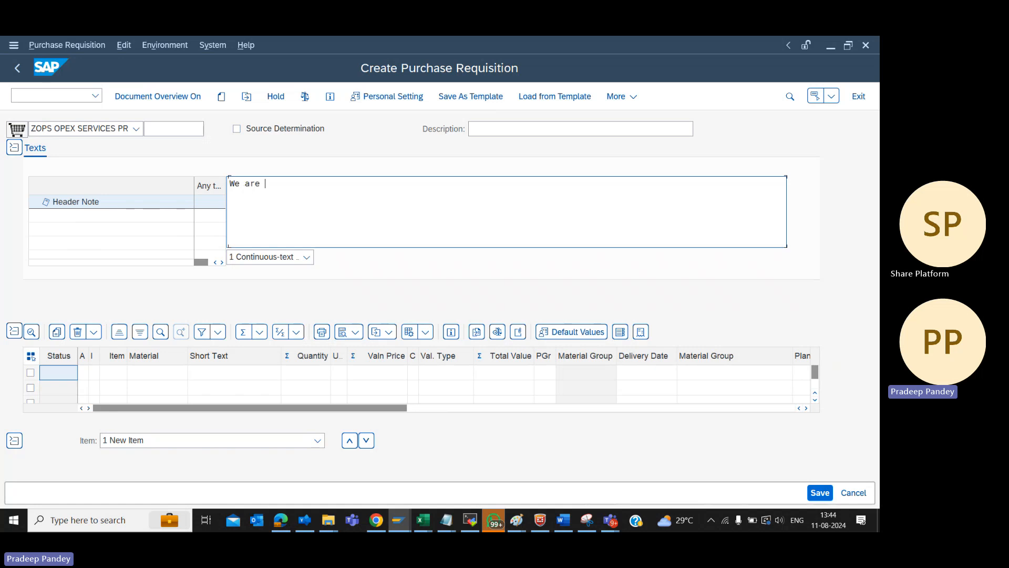
{"action": "type", "text": "4 "}
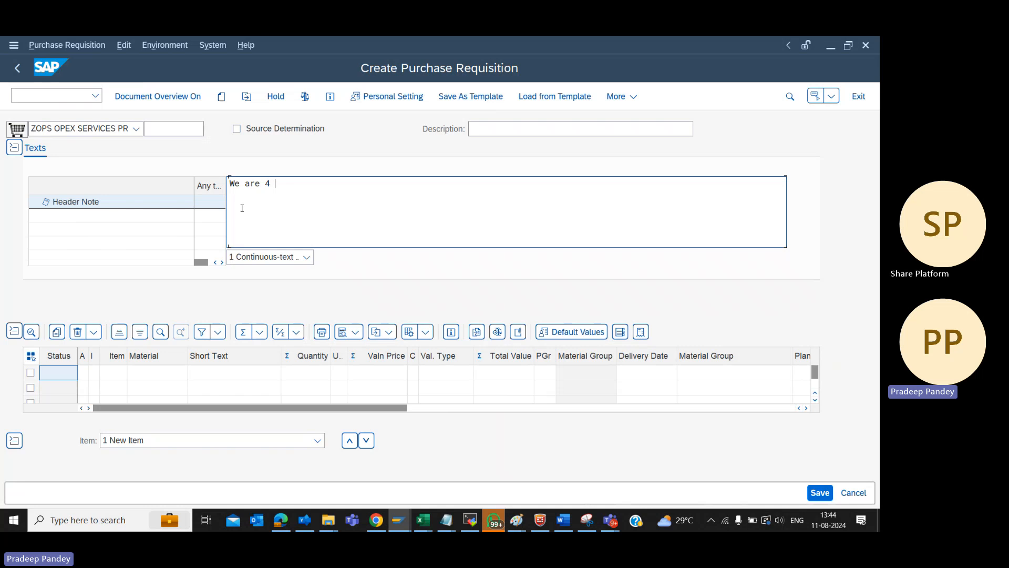
{"action": "type", "text": "Laptops for our I"}
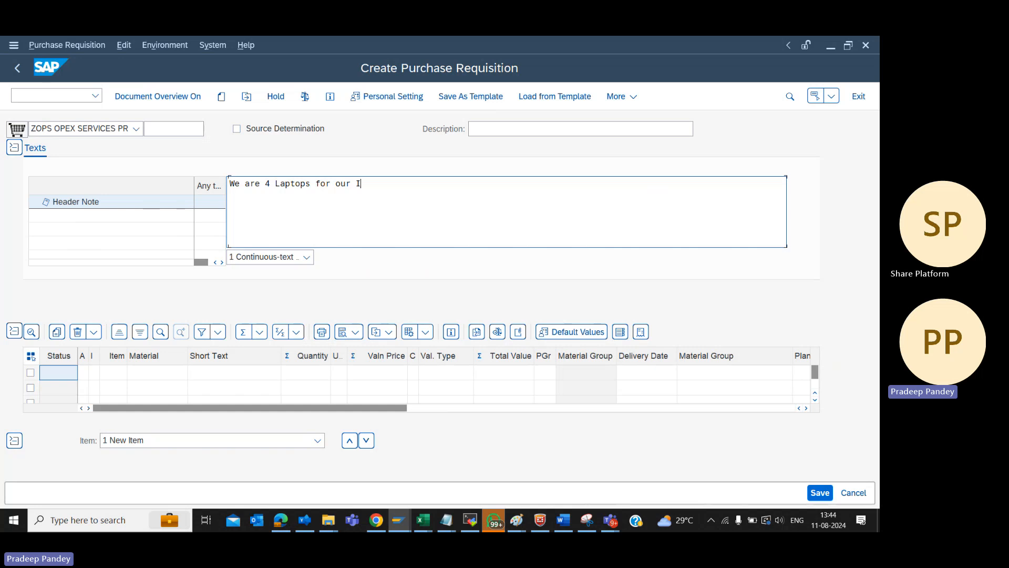
{"action": "type", "text": "T Dept."}
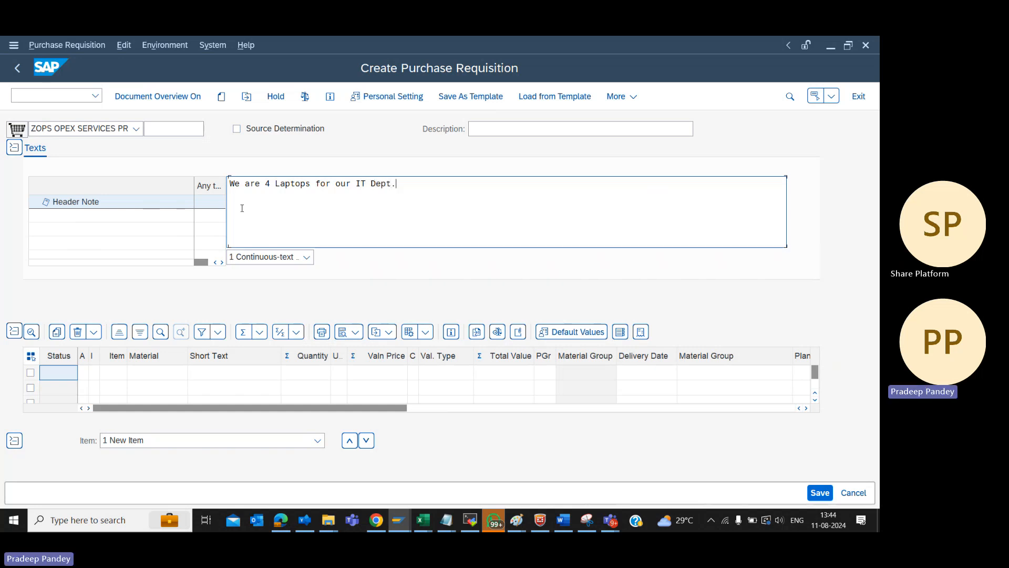
{"action": "left_click", "coordinate": [14, 148]}
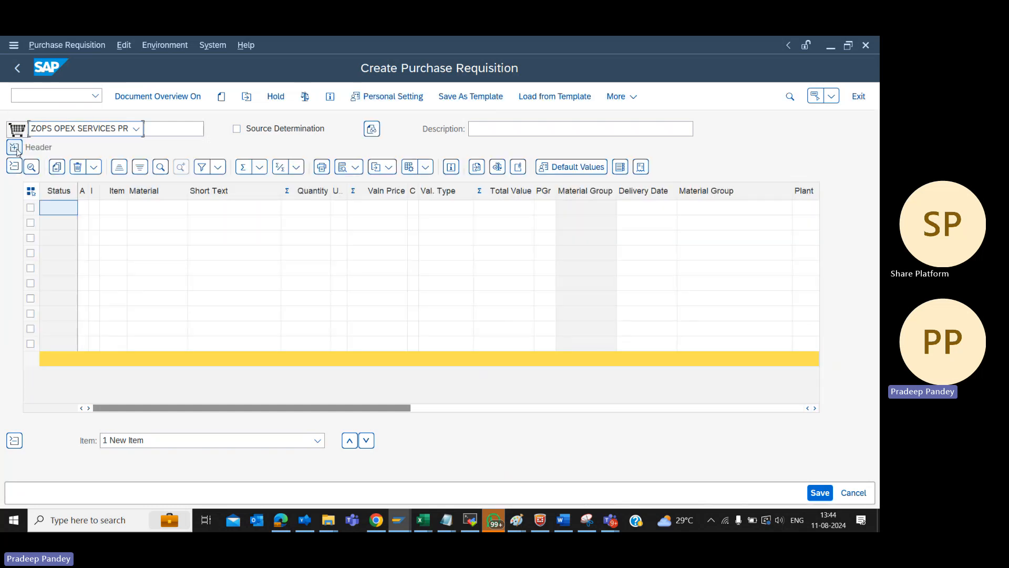
Browse the available account assignment categories for the first item from Asset through Shipment Costing, then close the list
{"action": "left_click", "coordinate": [84, 208]}
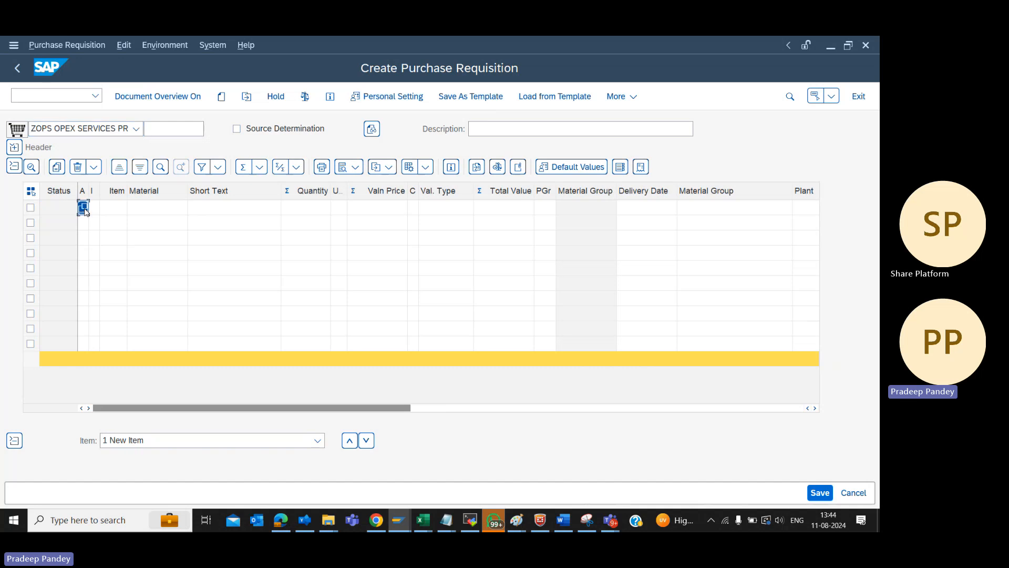
{"action": "left_click", "coordinate": [85, 211]}
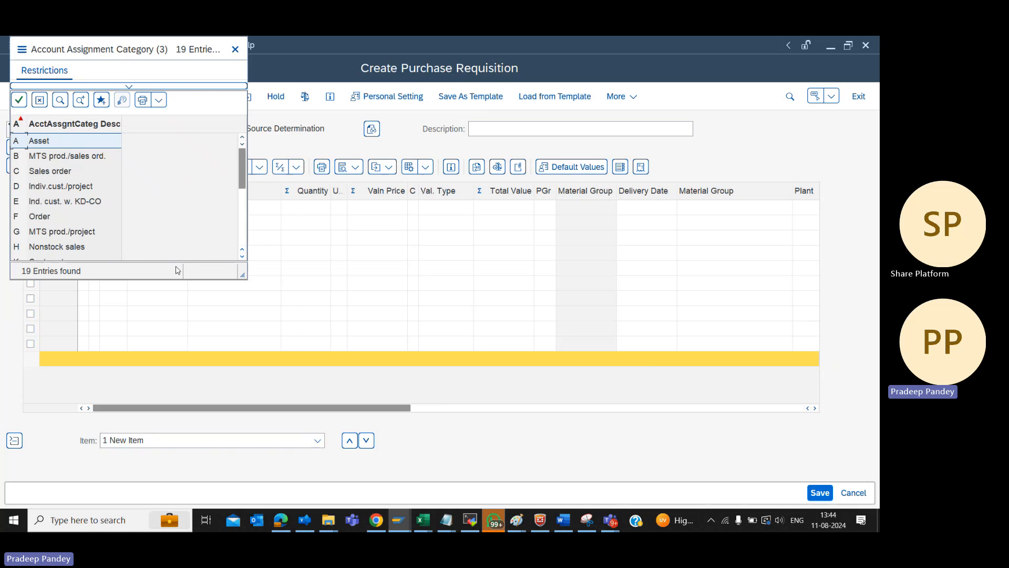
{"action": "left_click", "coordinate": [242, 257]}
{"action": "left_click", "coordinate": [242, 257]}
{"action": "left_click", "coordinate": [242, 256]}
{"action": "left_click", "coordinate": [242, 256]}
{"action": "left_click", "coordinate": [242, 256]}
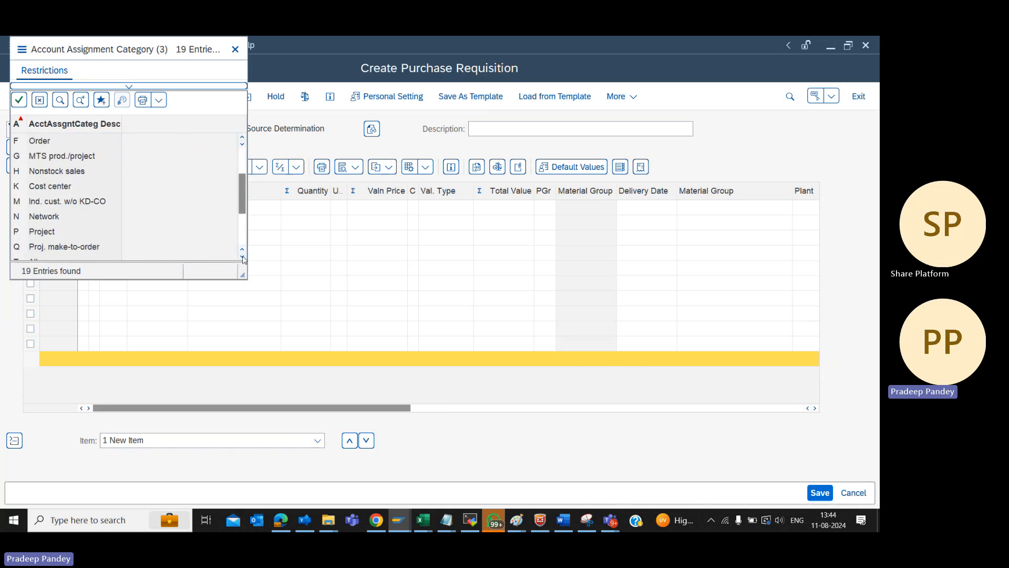
{"action": "left_click", "coordinate": [242, 256]}
{"action": "left_click", "coordinate": [242, 256]}
{"action": "left_click", "coordinate": [243, 256]}
{"action": "left_click", "coordinate": [242, 257]}
{"action": "left_click", "coordinate": [242, 256]}
{"action": "left_click", "coordinate": [242, 257]}
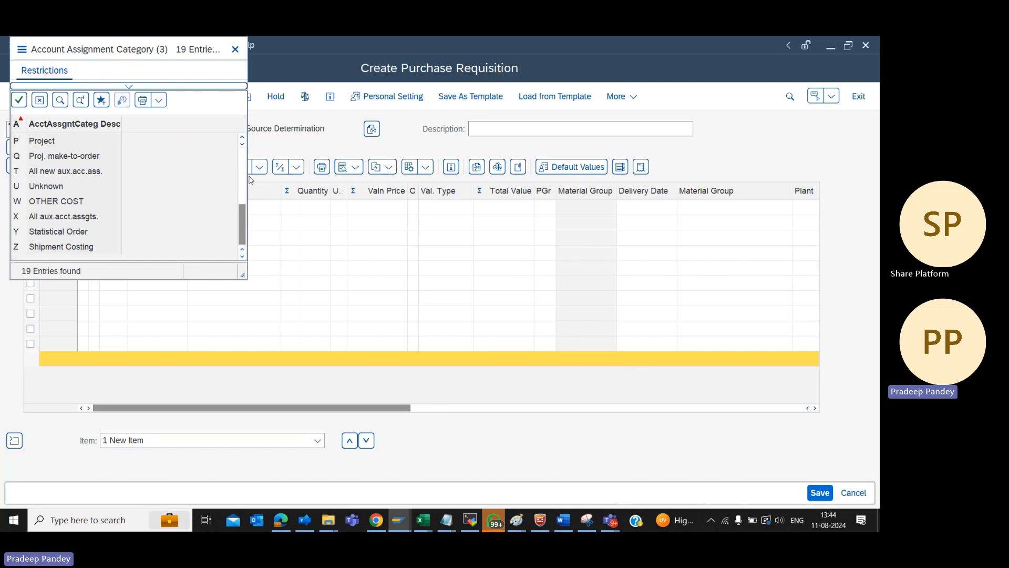
{"action": "left_click", "coordinate": [243, 158]}
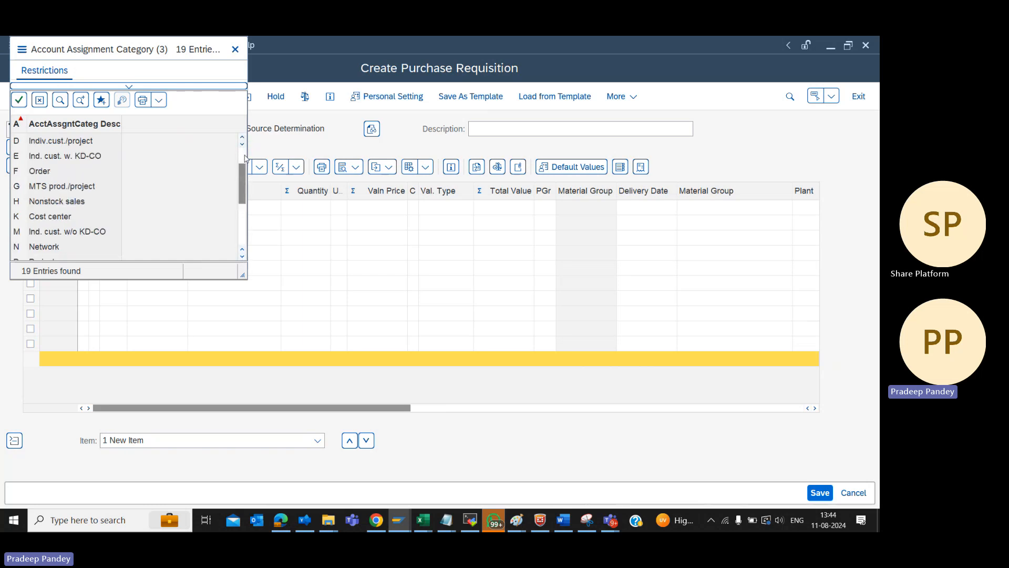
{"action": "left_click", "coordinate": [244, 157]}
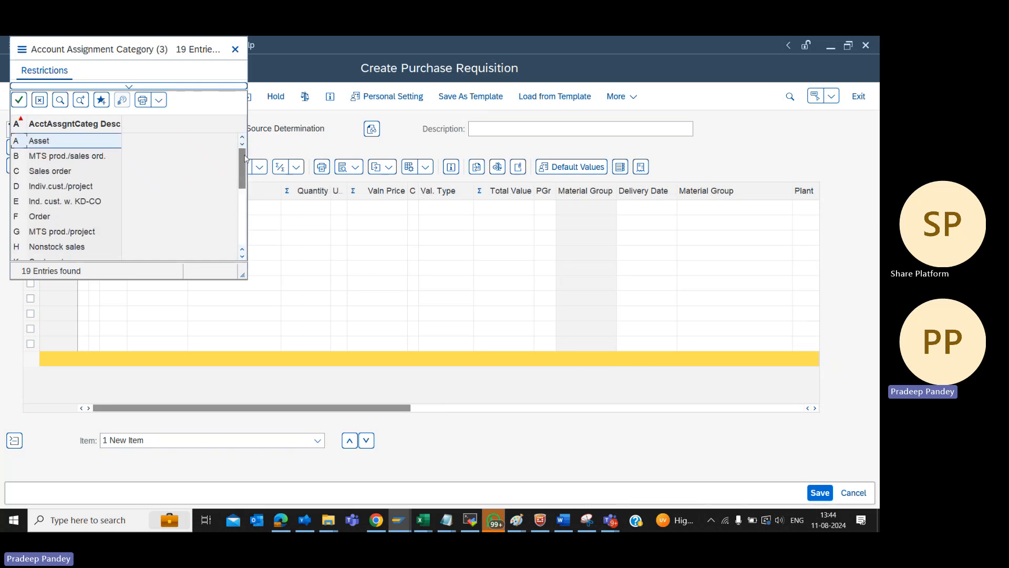
{"action": "left_click", "coordinate": [74, 186]}
{"action": "key", "text": "Up"}
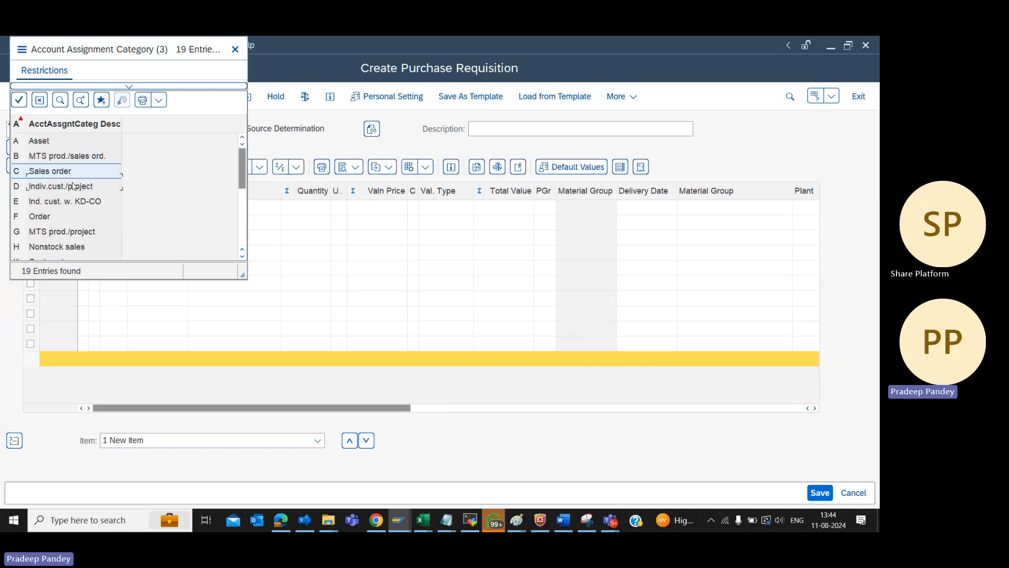
{"action": "key", "text": "Up"}
{"action": "key", "text": "Up"}
{"action": "key", "text": "Down"}
{"action": "key", "text": "End"}
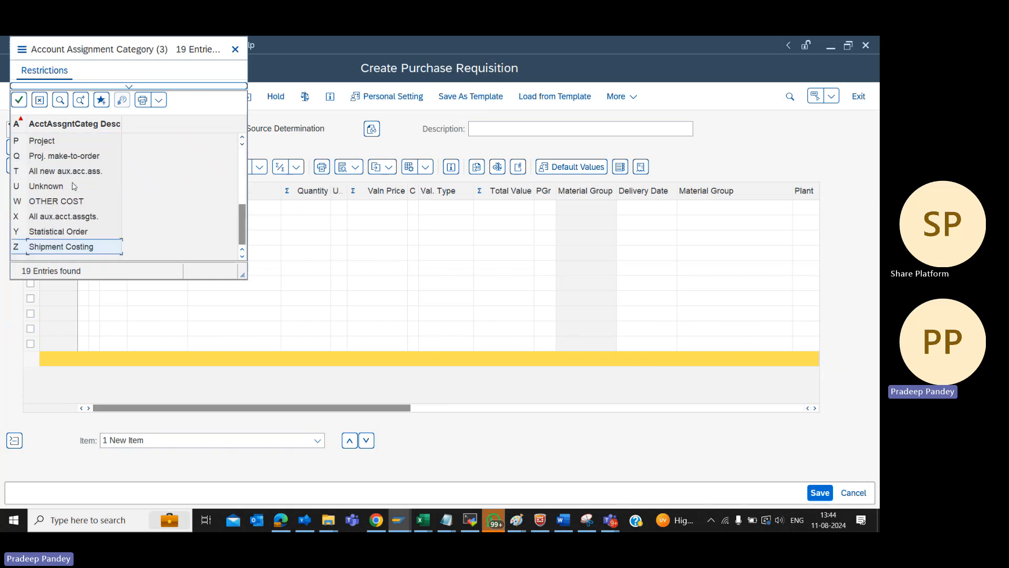
{"action": "key", "text": "Escape"}
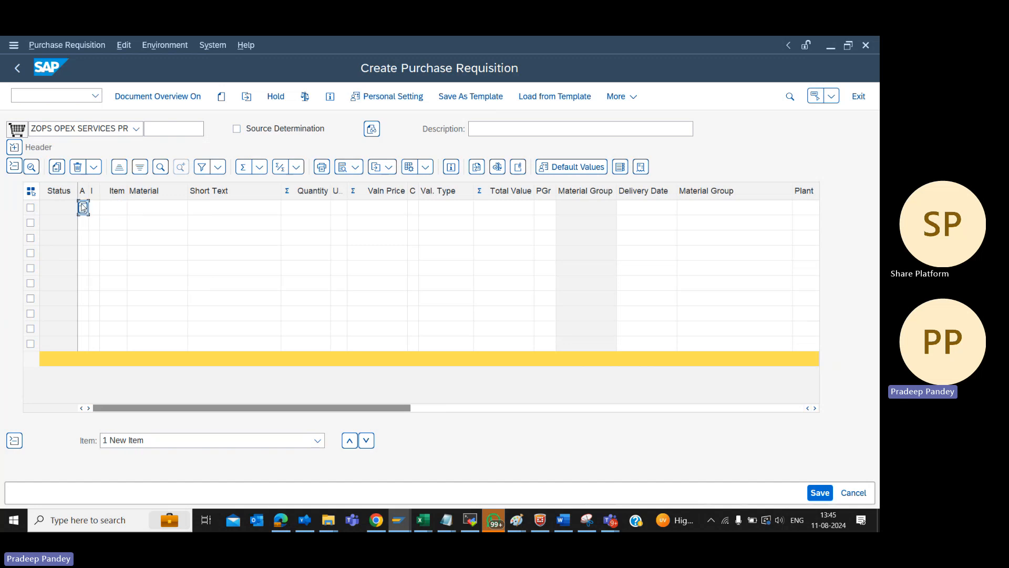
Enter account assignment category K for the first item and choose D (Service) as its item category
{"action": "key", "text": "Tab"}
{"action": "type", "text": "D"}
{"action": "key", "text": "Tab"}
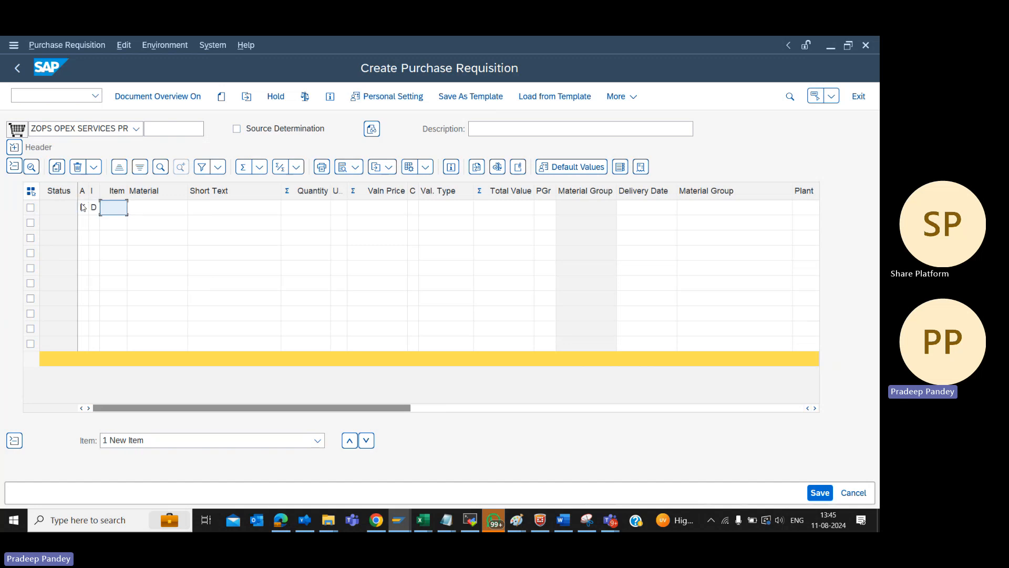
{"action": "left_click", "coordinate": [95, 211]}
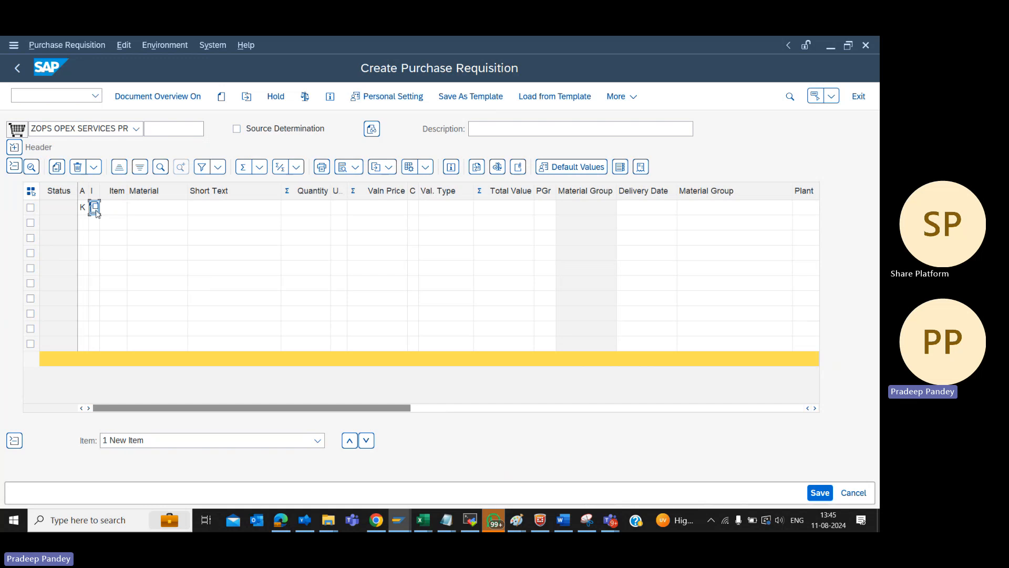
{"action": "left_click", "coordinate": [94, 208]}
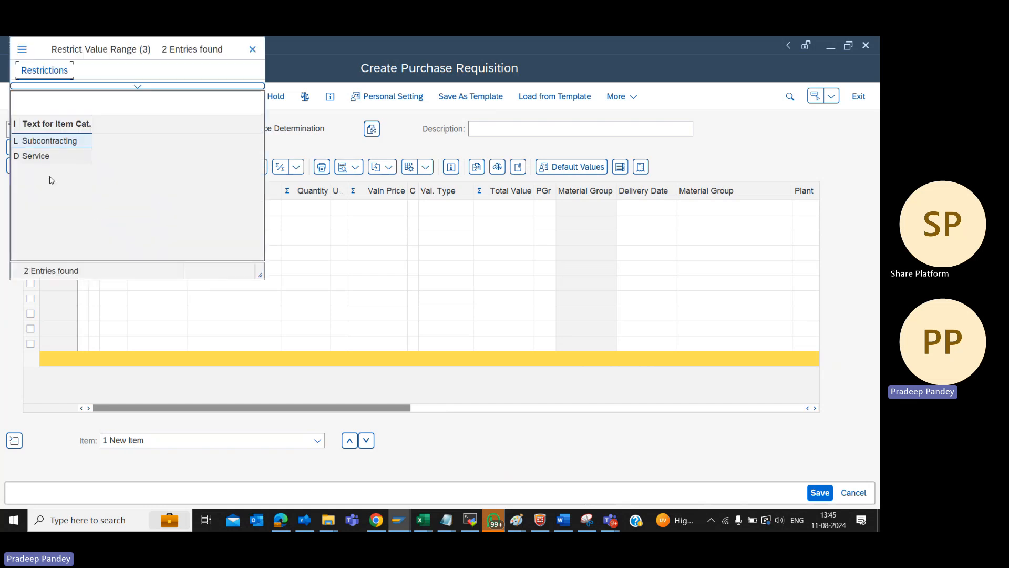
{"action": "double_click", "coordinate": [36, 157]}
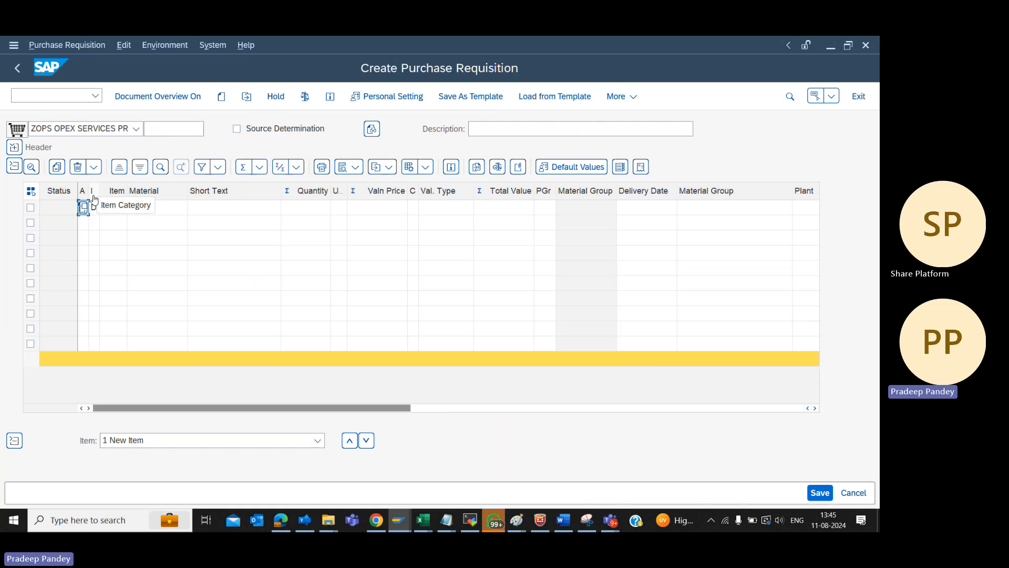
Choose Cost center (K) from the possible account assignment categories for the first item
{"action": "left_click", "coordinate": [83, 208]}
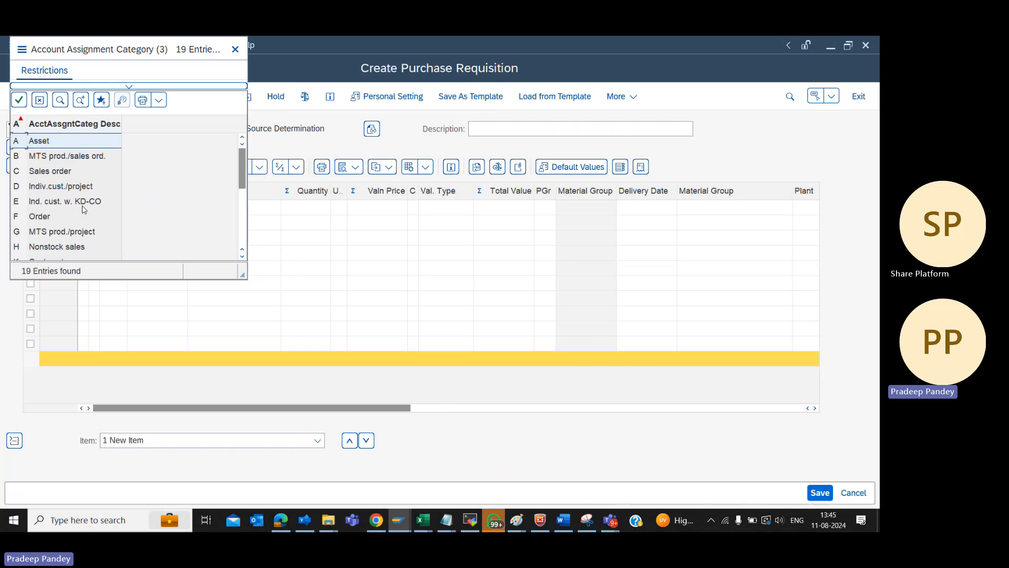
{"action": "left_click", "coordinate": [67, 216]}
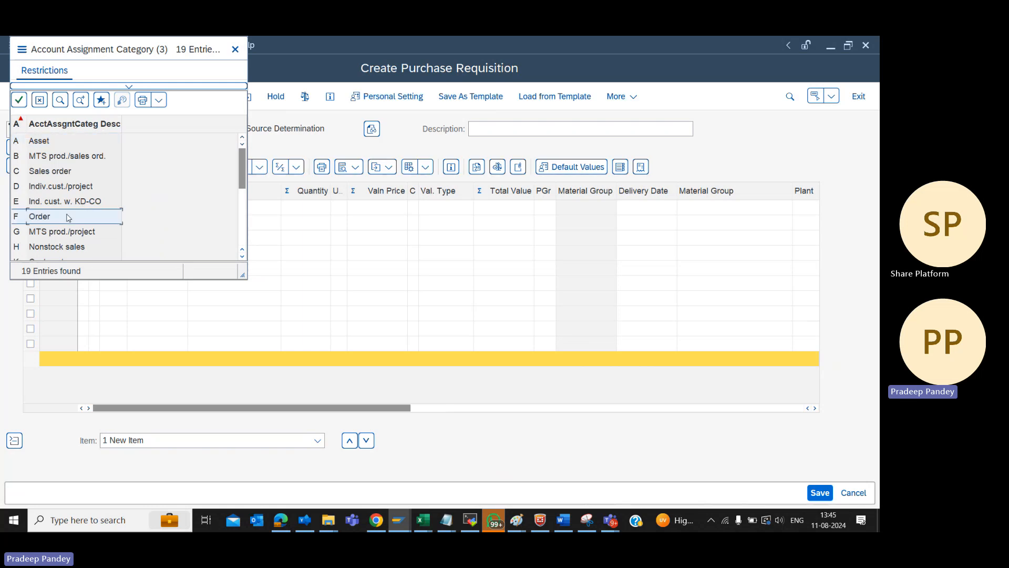
{"action": "key", "text": "Down"}
{"action": "key", "text": "Down"}
{"action": "key", "text": "Down"}
{"action": "key", "text": "Down"}
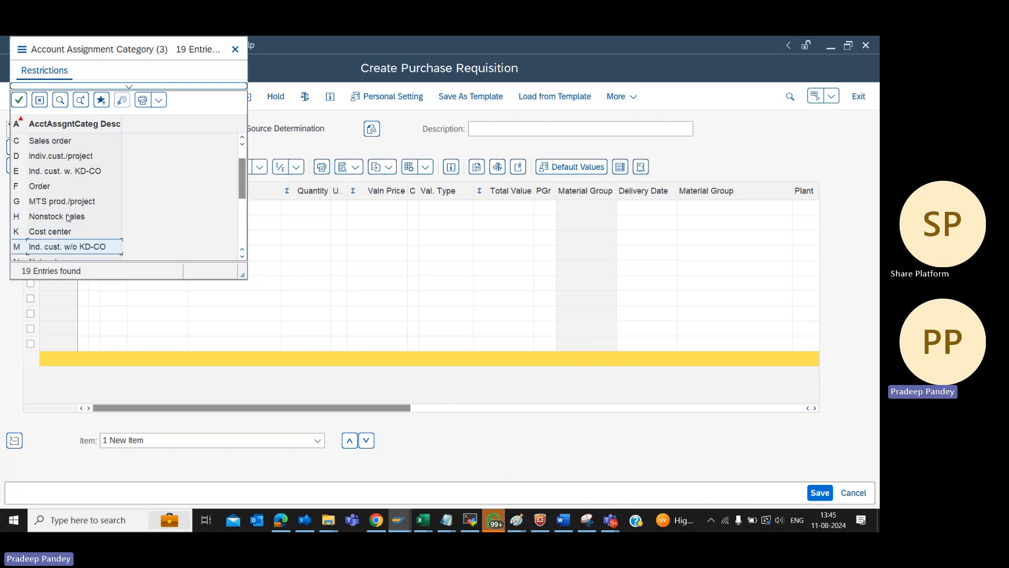
{"action": "double_click", "coordinate": [64, 232]}
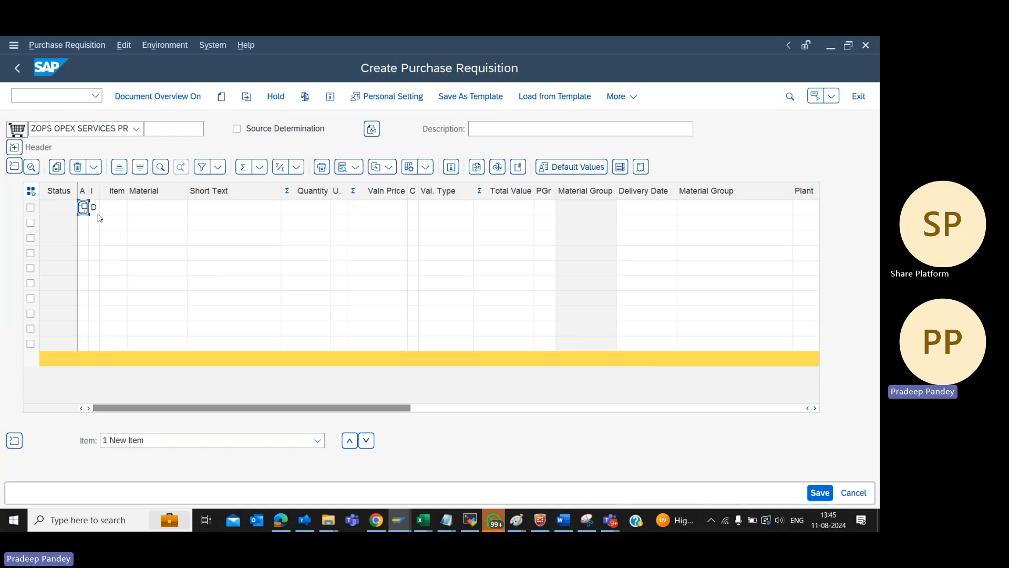
{"action": "left_click", "coordinate": [112, 208]}
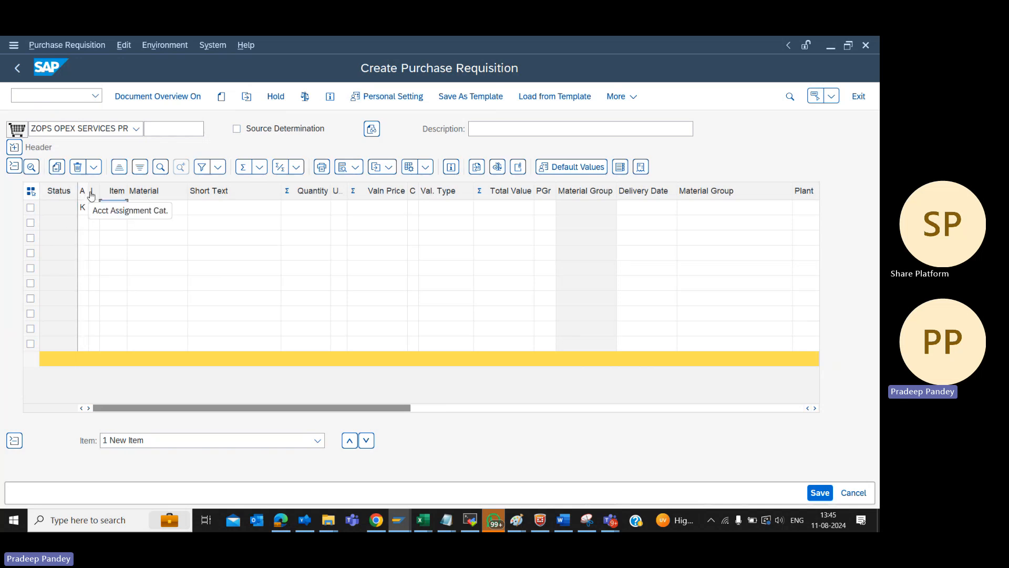
Re-enter K as the account assignment category and D as the item category of the first item
{"action": "left_click", "coordinate": [83, 208]}
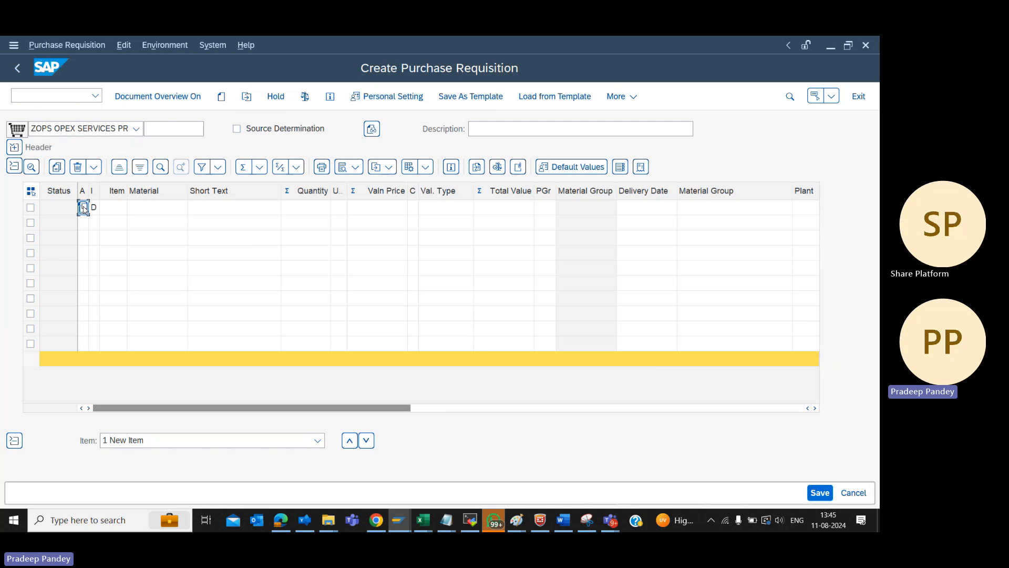
{"action": "type", "text": "K"}
{"action": "left_click", "coordinate": [95, 208]}
{"action": "type", "text": "D"}
{"action": "left_click", "coordinate": [112, 211]}
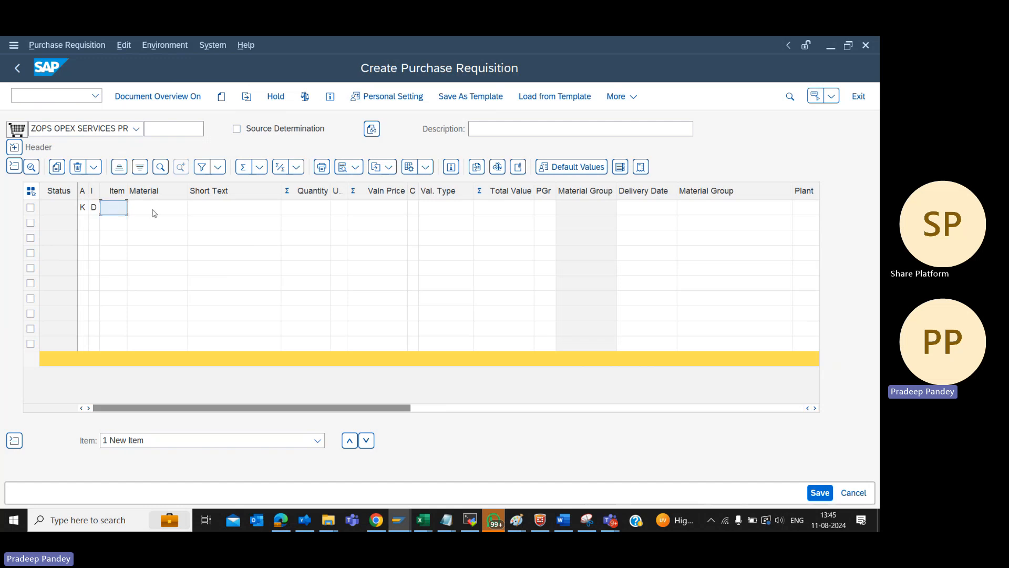
Set the first item's short text to LAPTOPS
{"action": "left_click", "coordinate": [228, 216]}
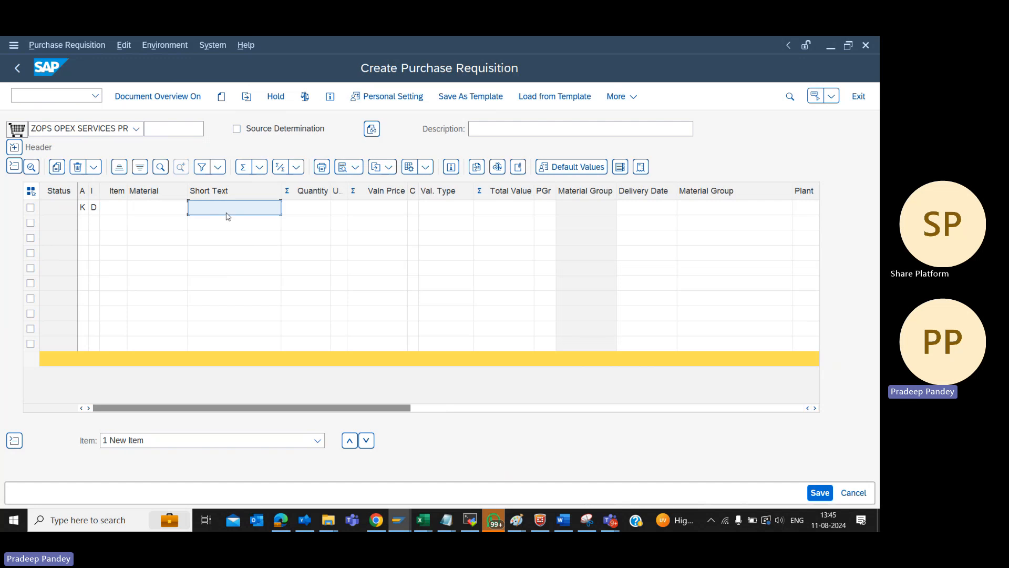
{"action": "type", "text": "lAPT"}
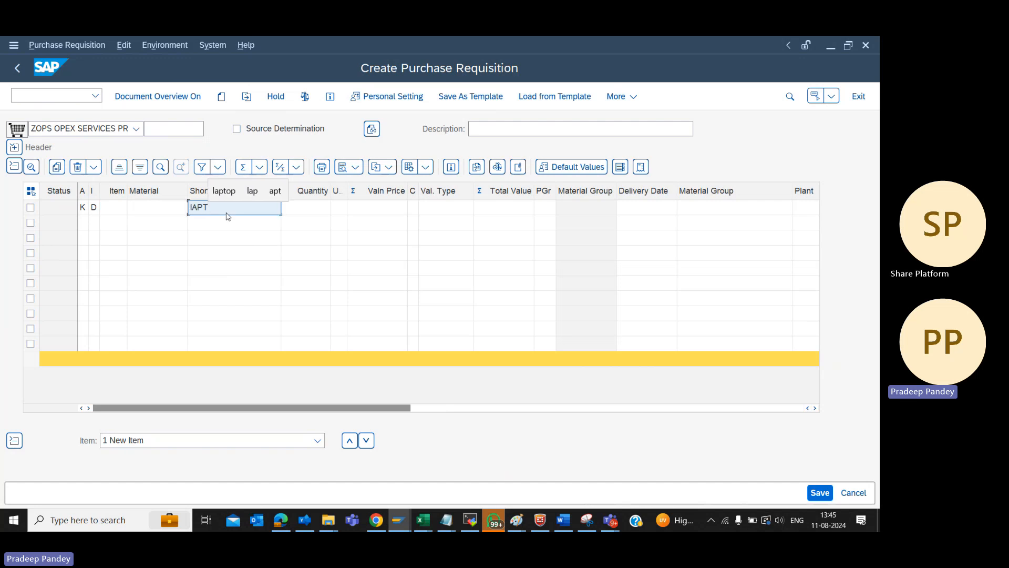
{"action": "key", "text": "BackSpace"}
{"action": "key", "text": "BackSpace"}
{"action": "key", "text": "BackSpace"}
{"action": "key", "text": "BackSpace"}
{"action": "type", "text": "lA"}
{"action": "key", "text": "BackSpace"}
{"action": "key", "text": "BackSpace"}
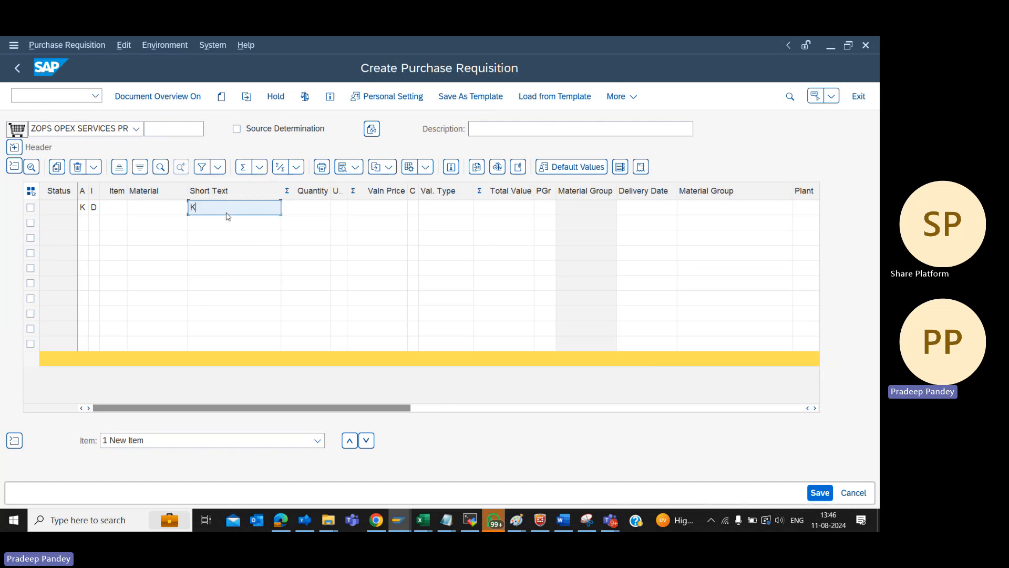
{"action": "type", "text": "LAPTOS"}
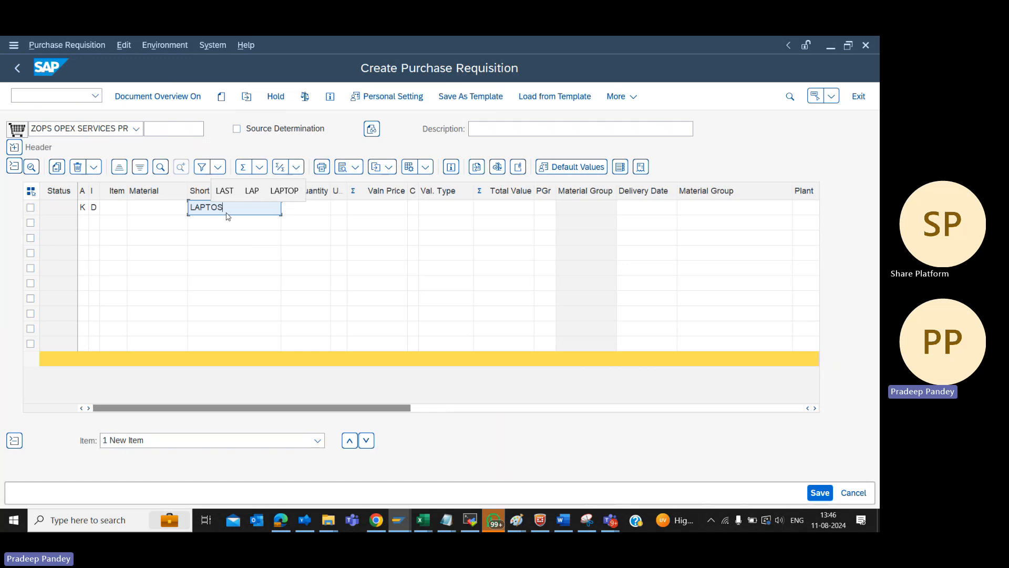
{"action": "key", "text": "Tab"}
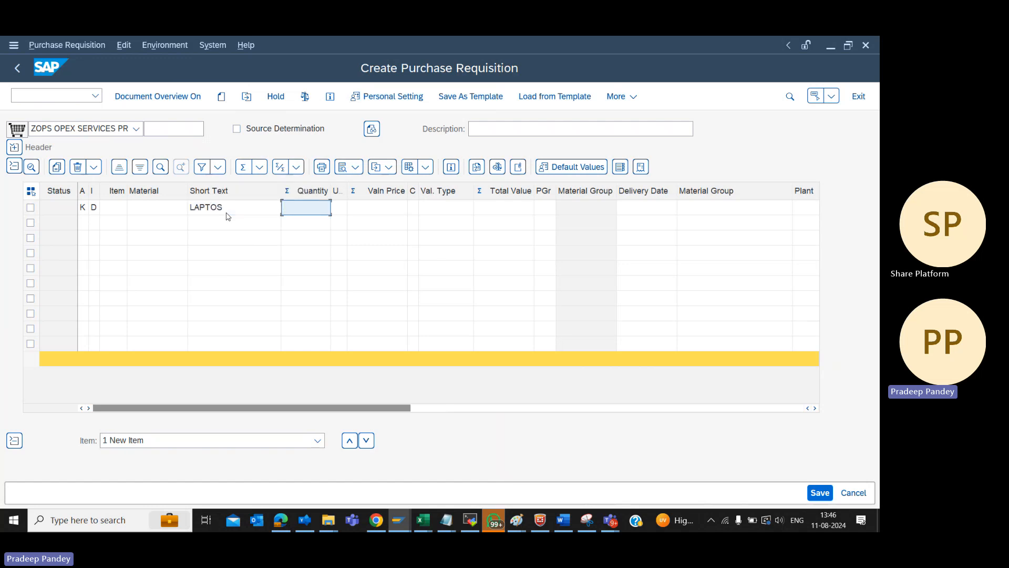
{"action": "left_click", "coordinate": [226, 212]}
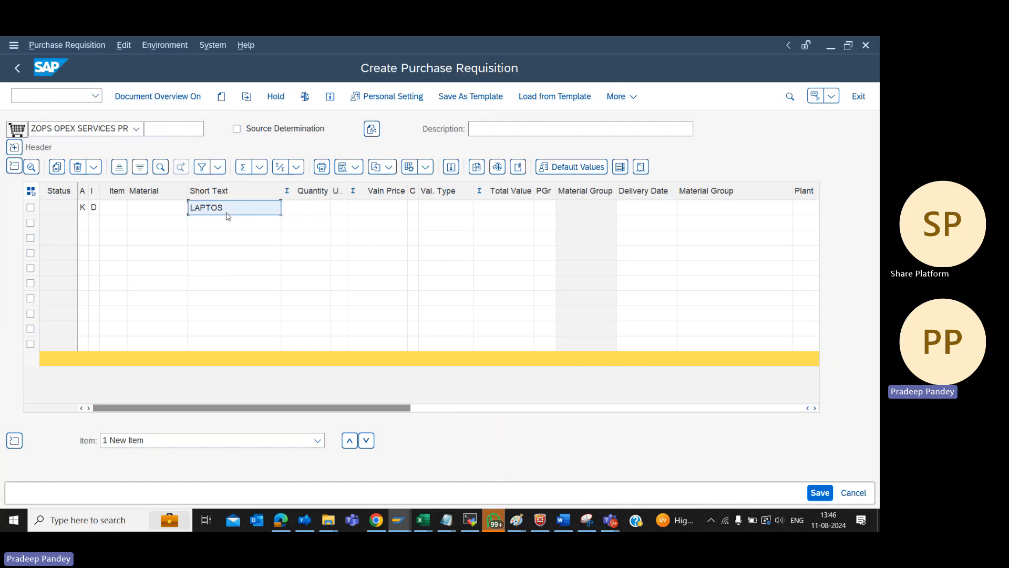
{"action": "type", "text": "LAPTOPS"}
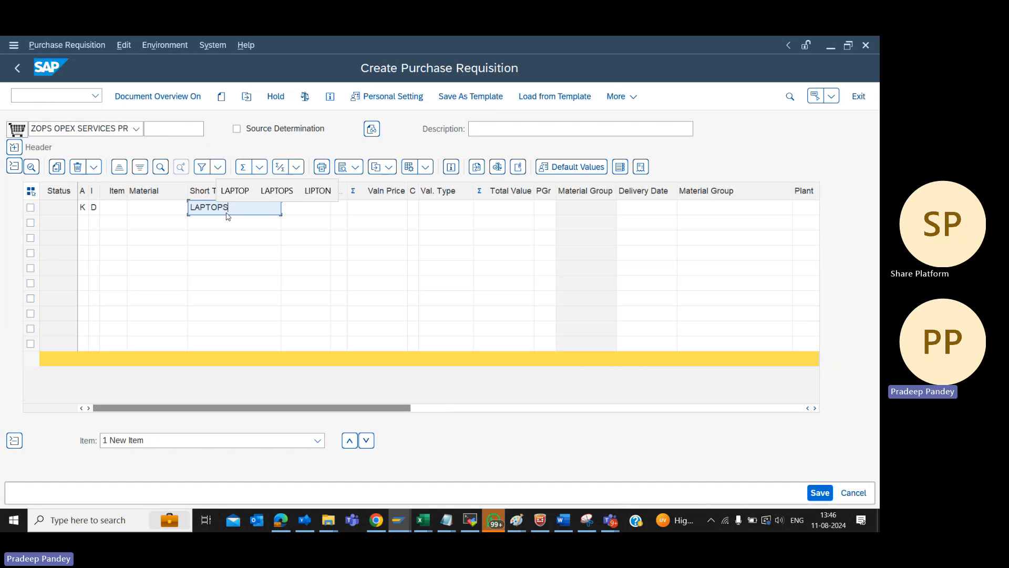
Set the first item's purchasing group to C01, leaving quantity and valuation price empty, and submit the row from the delivery date
{"action": "key", "text": "Tab"}
{"action": "key", "text": "Tab"}
{"action": "key", "text": "Tab"}
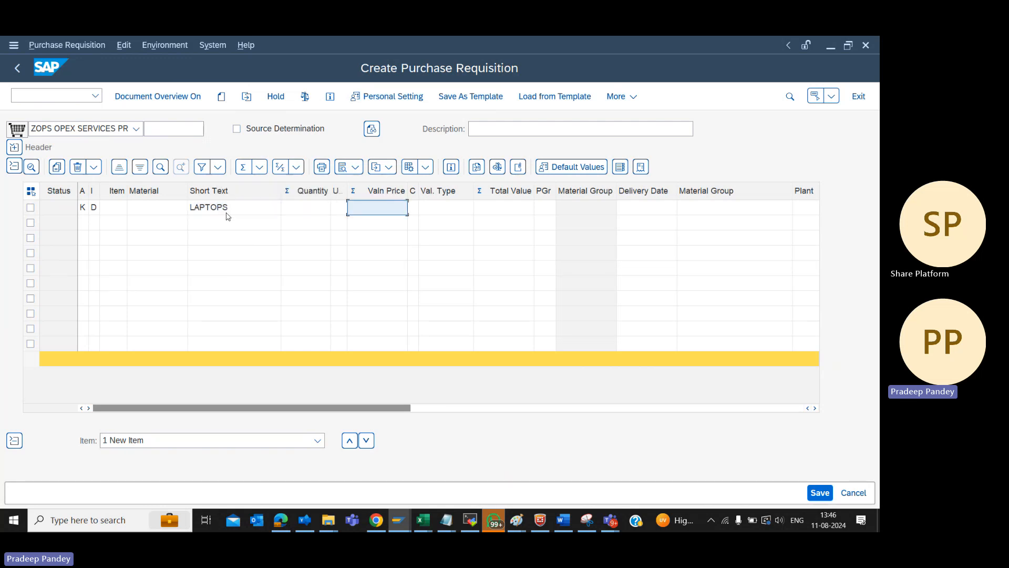
{"action": "key", "text": "Tab"}
{"action": "key", "text": "Tab"}
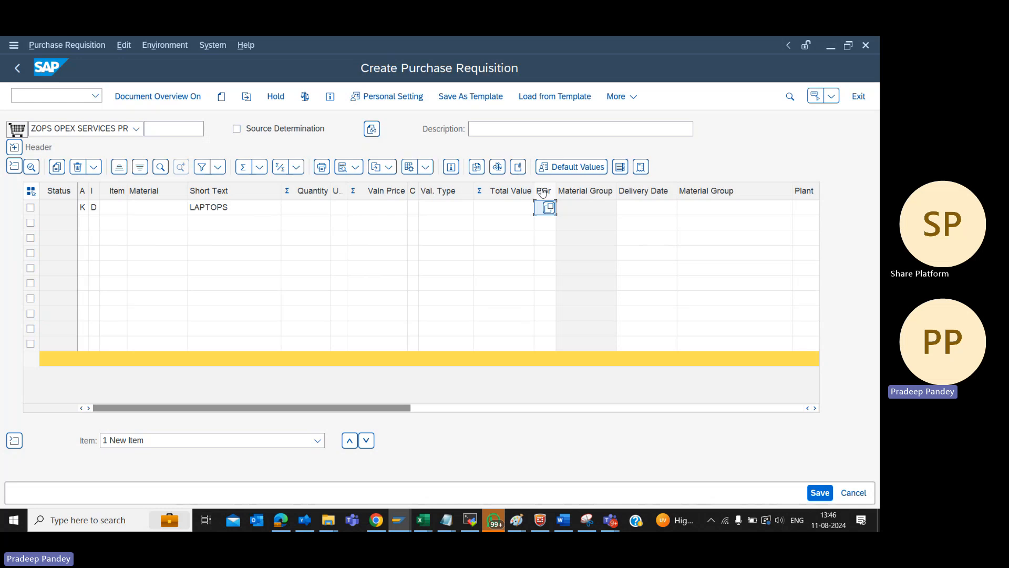
{"action": "type", "text": "C01"}
{"action": "key", "text": "Tab"}
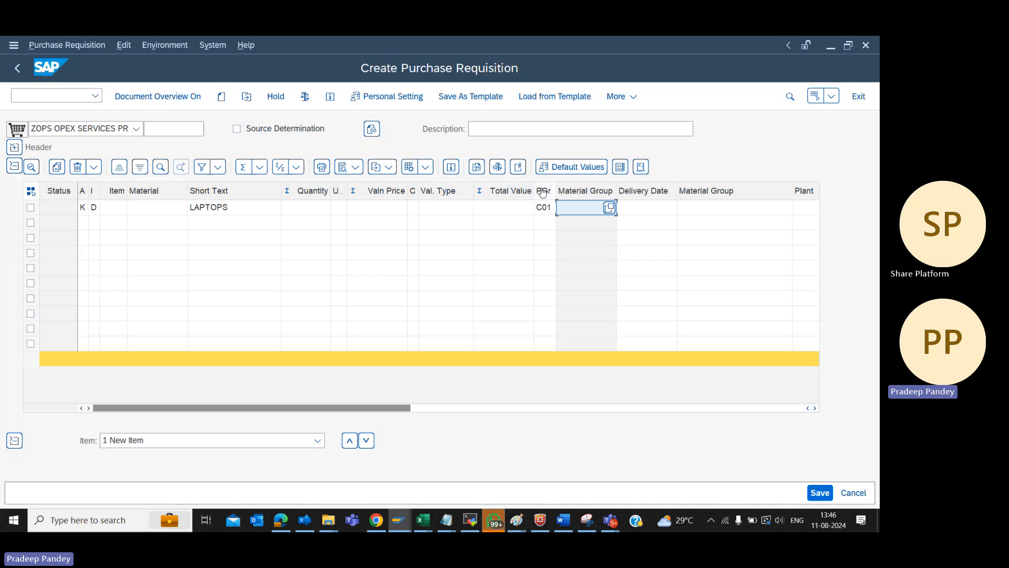
{"action": "key", "text": "Tab"}
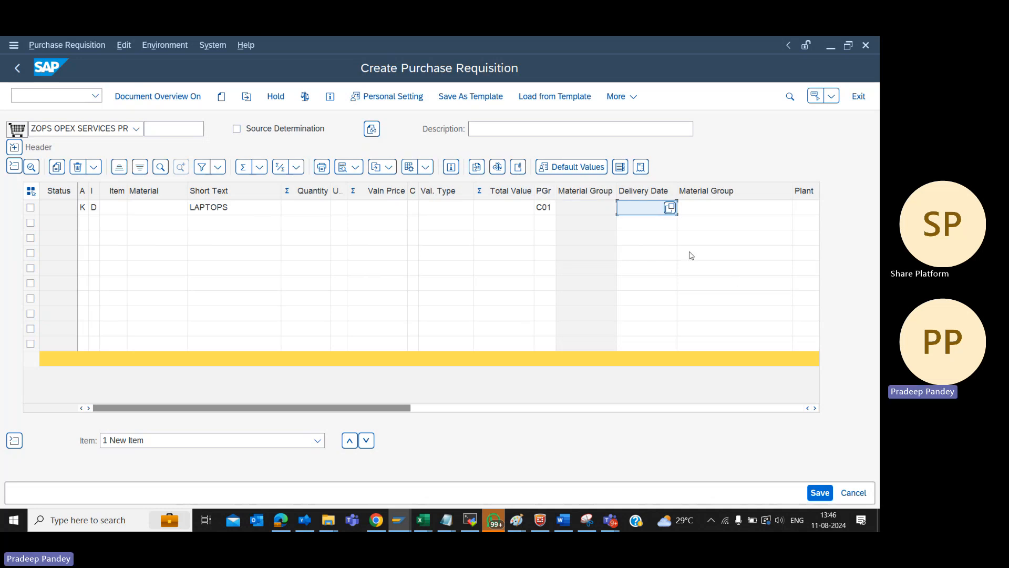
{"action": "key", "text": "Return"}
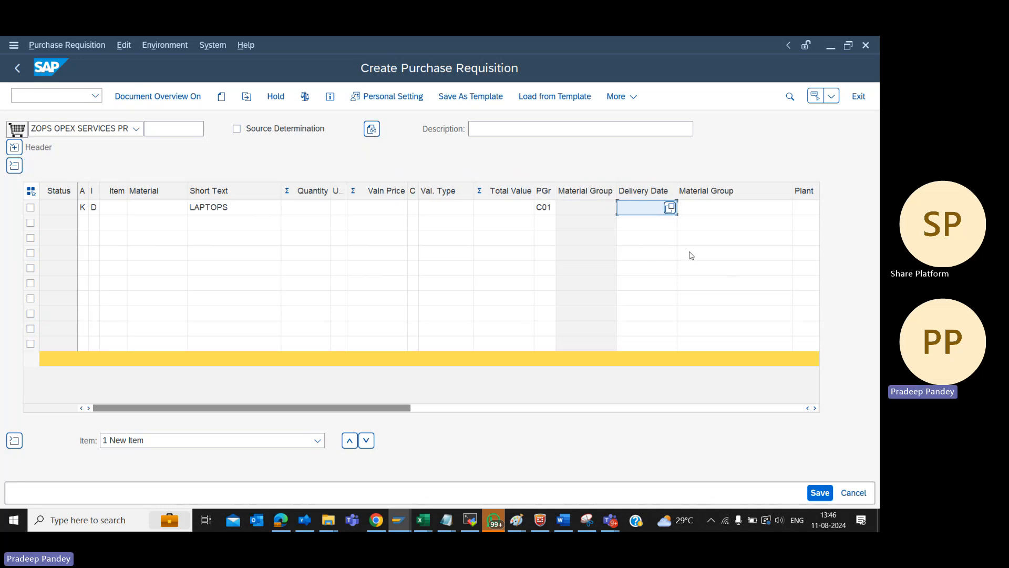
{"action": "key", "text": "alt+Tab"}
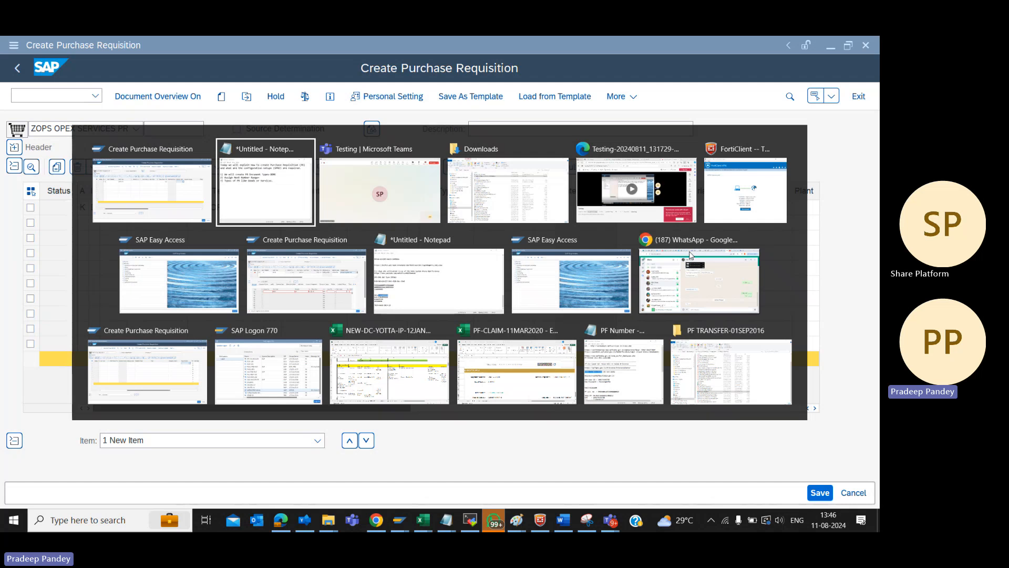
{"action": "key", "text": "alt+Tab"}
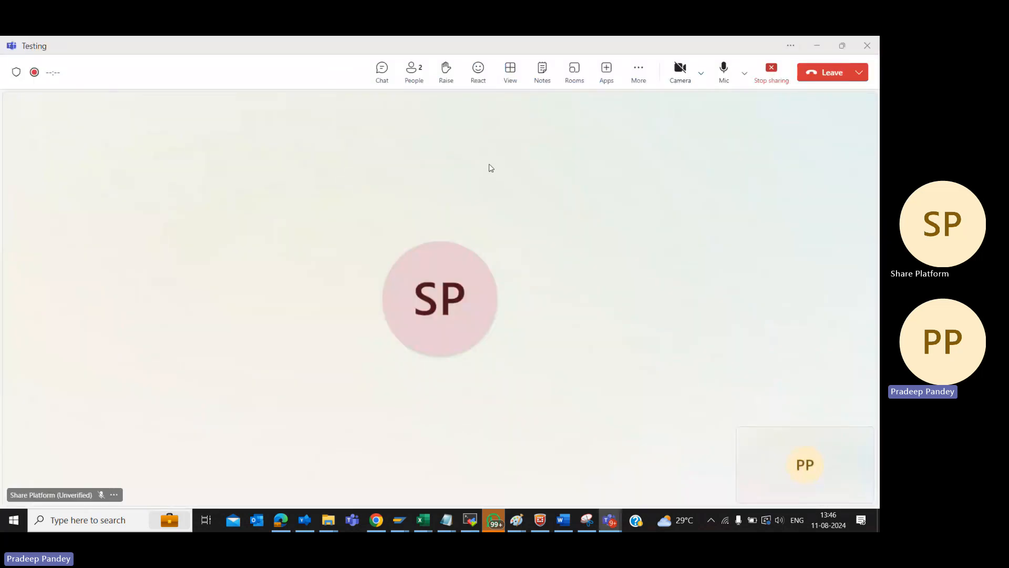
{"action": "key", "text": "alt+Tab"}
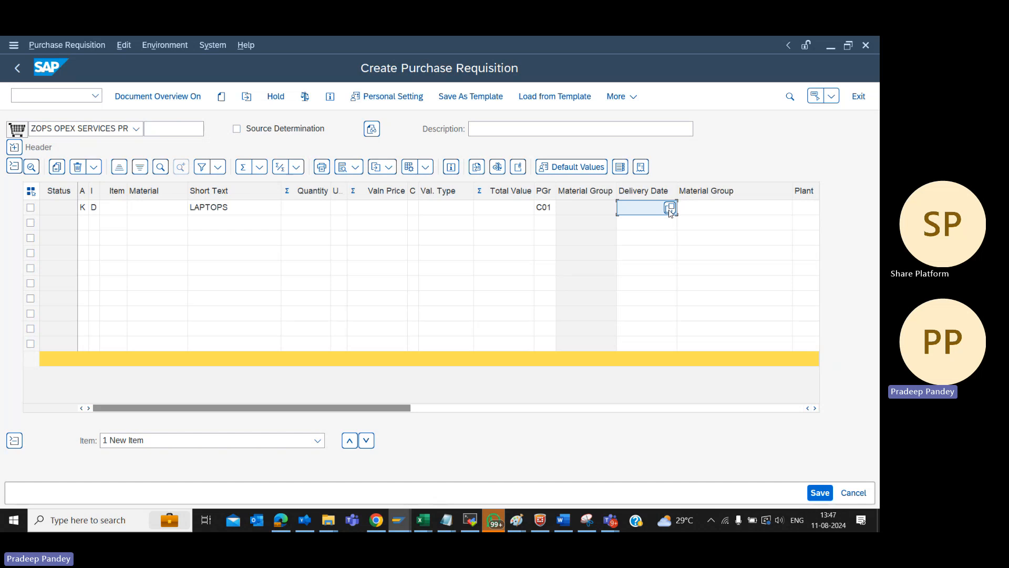
Set the first item's delivery date to 05.10.2024
{"action": "type", "text": "05.10.2024"}
{"action": "key", "text": "Tab"}
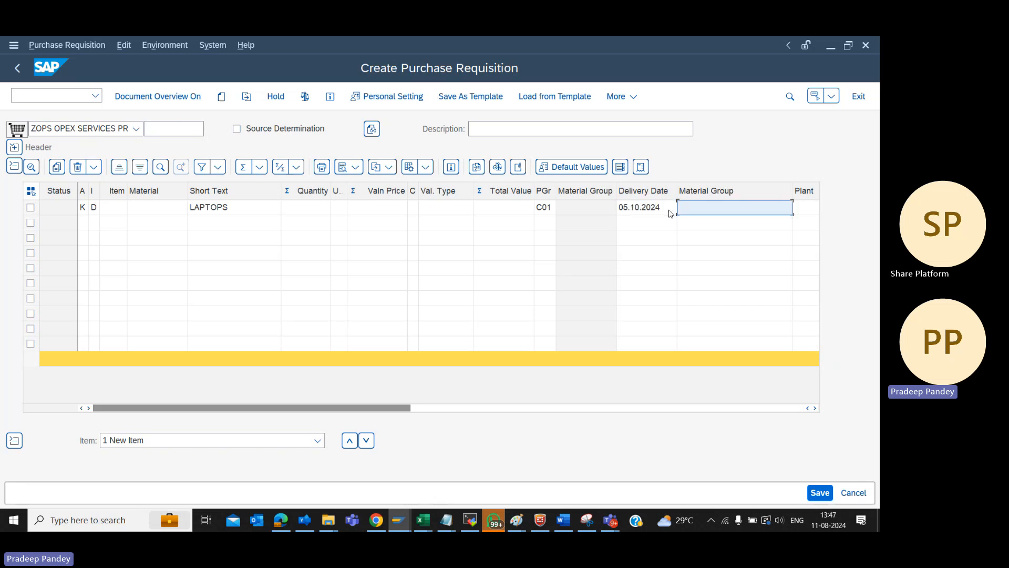
Look up the Mining Transportation material group 0SER_MNTP and enter it as the first item's material group
{"action": "left_click", "coordinate": [606, 212]}
{"action": "left_click", "coordinate": [608, 210]}
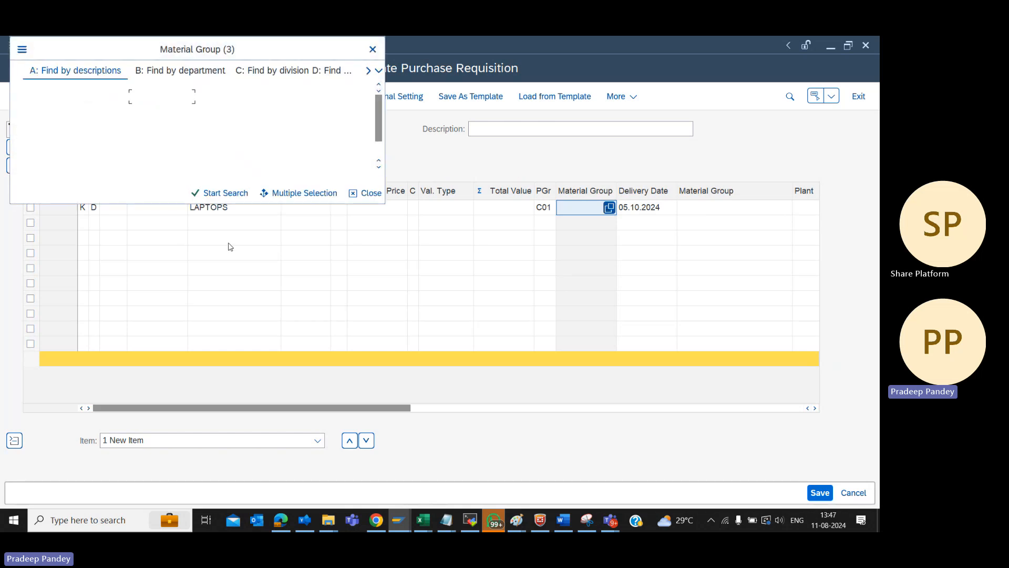
{"action": "key", "text": "Return"}
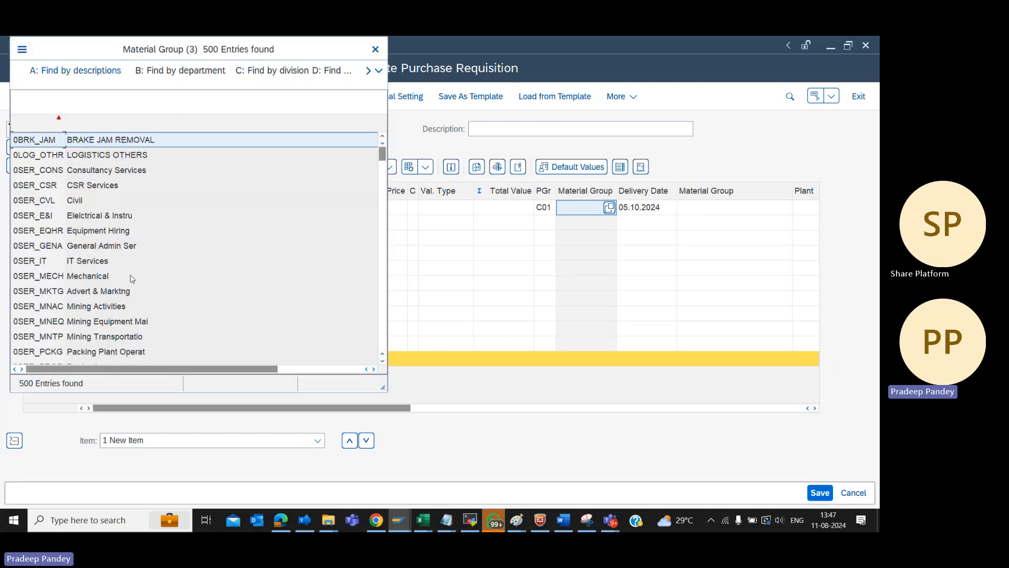
{"action": "left_click", "coordinate": [54, 336]}
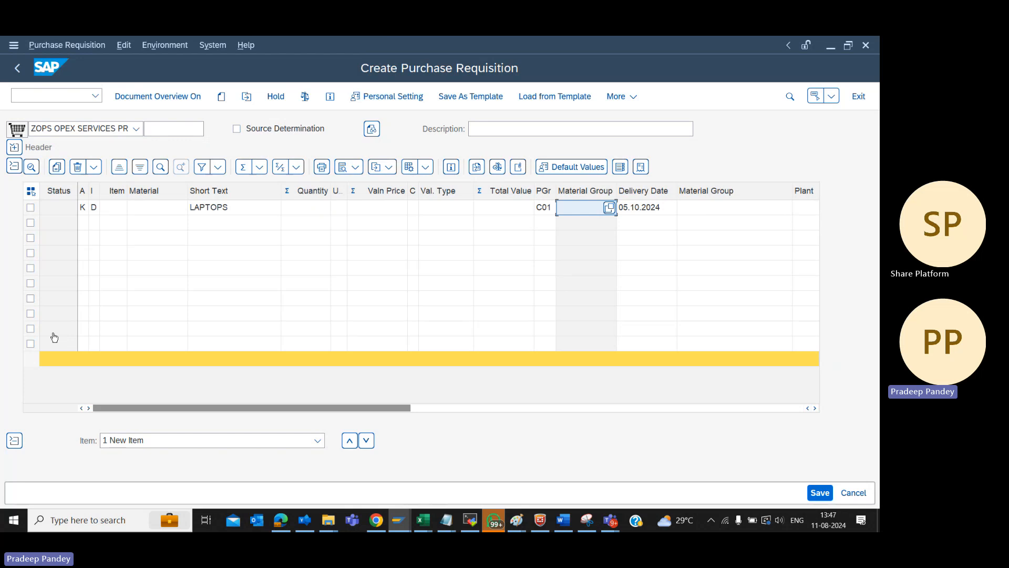
{"action": "left_click", "coordinate": [690, 212]}
{"action": "type", "text": "0SER_MNTP"}
{"action": "key", "text": "Return"}
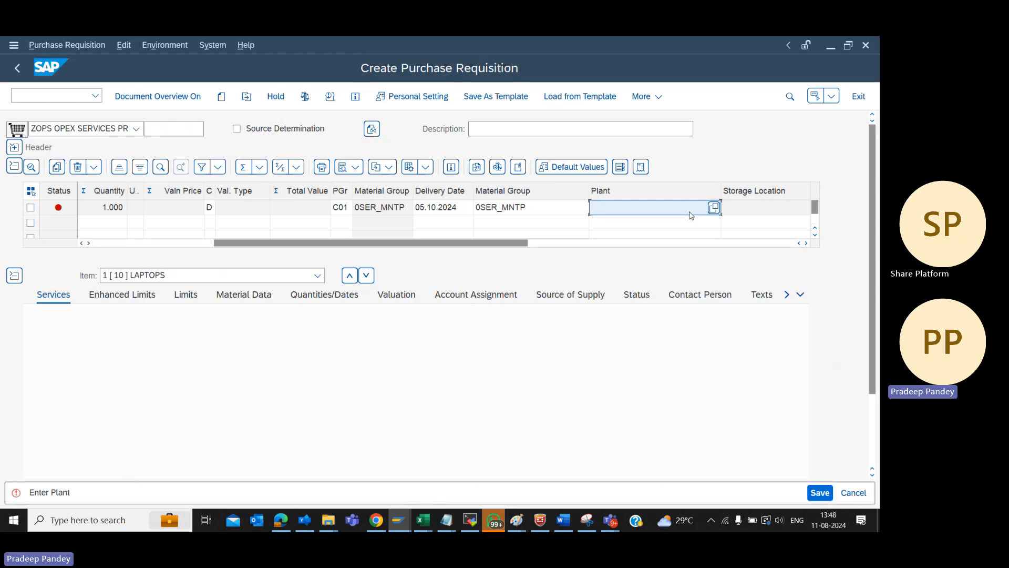
Set the first item's plant to 9106 and submit the row
{"action": "type", "text": "9106"}
{"action": "key", "text": "Return"}
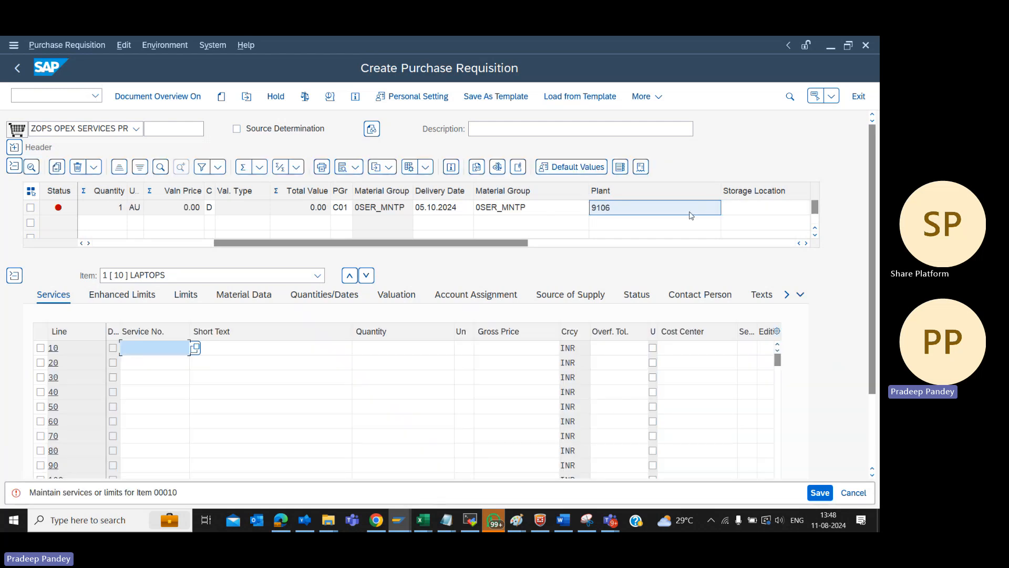
Set the short text of service line 10 to LAPTOPS
{"action": "left_click", "coordinate": [106, 245]}
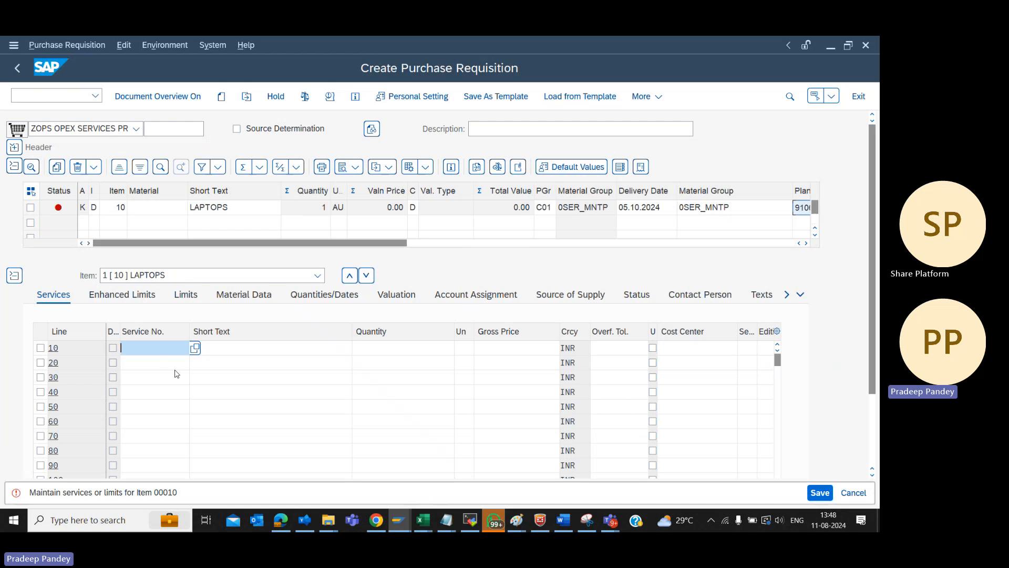
{"action": "left_click", "coordinate": [225, 349]}
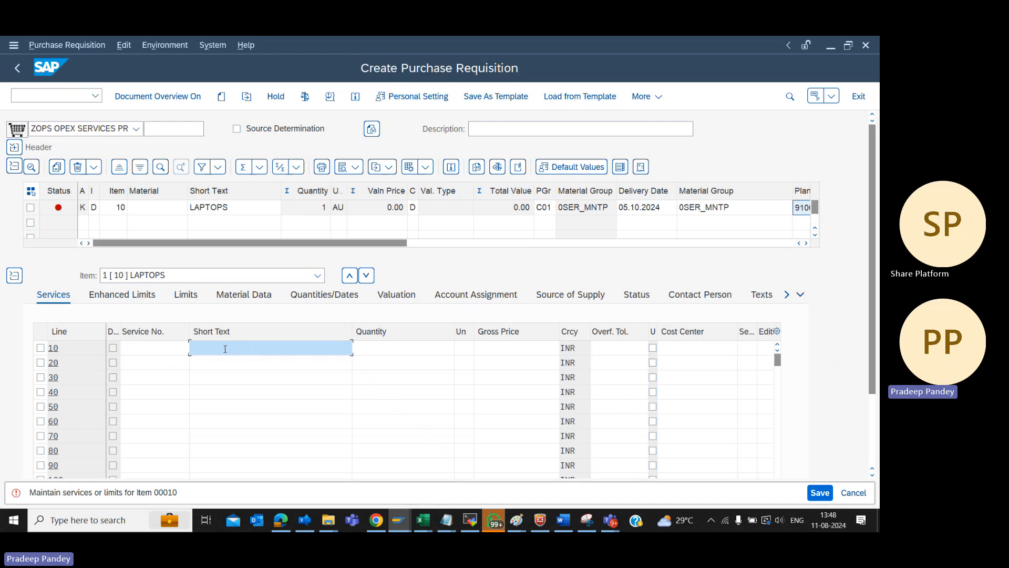
{"action": "type", "text": "LAPTOOS"}
{"action": "key", "text": "BackSpace"}
{"action": "key", "text": "BackSpace"}
{"action": "type", "text": "PS"}
{"action": "key", "text": "Tab"}
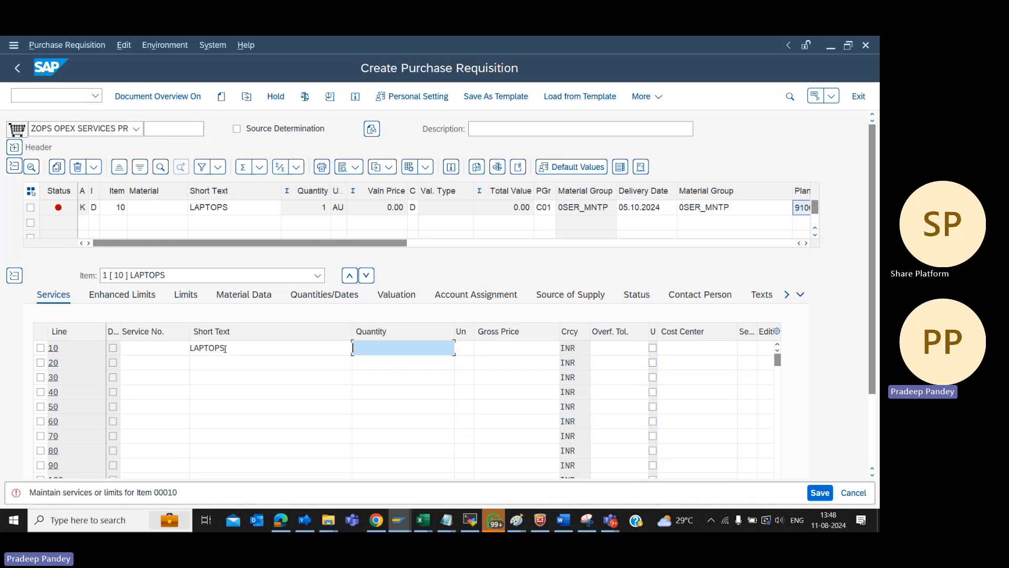
Enter a quantity of 80000 and the unit ea for service line 10
{"action": "type", "text": "80000"}
{"action": "key", "text": "Tab"}
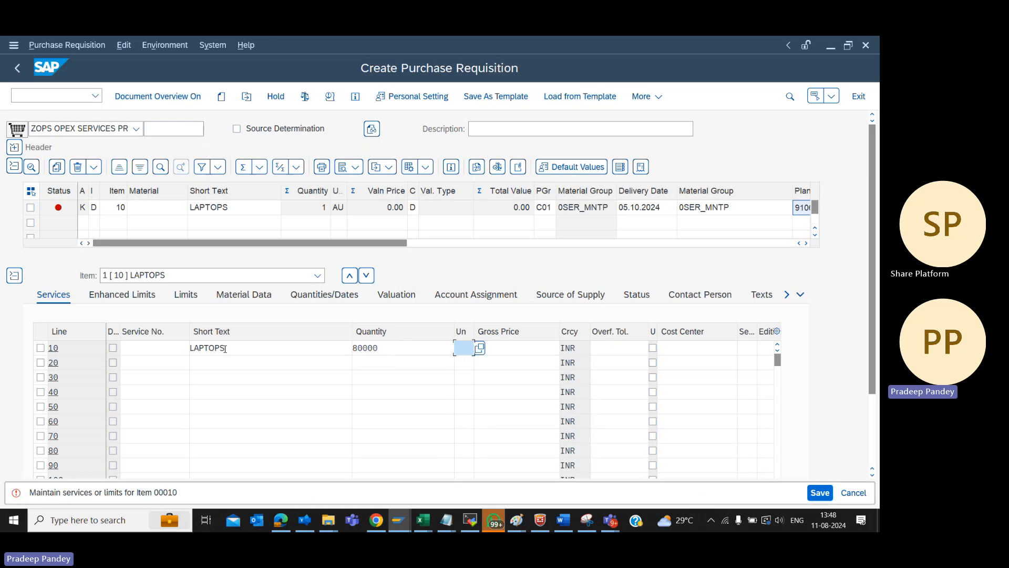
{"action": "type", "text": "ea"}
{"action": "key", "text": "Tab"}
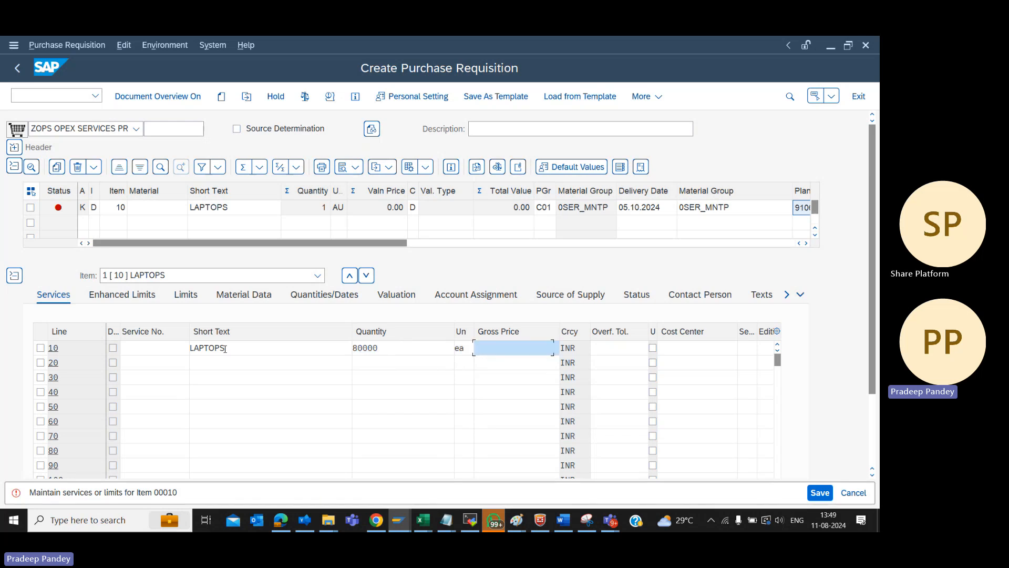
Re-enter the unit of service line 10 in uppercase as EA and set its gross price to 2
{"action": "key", "text": "shift+Tab"}
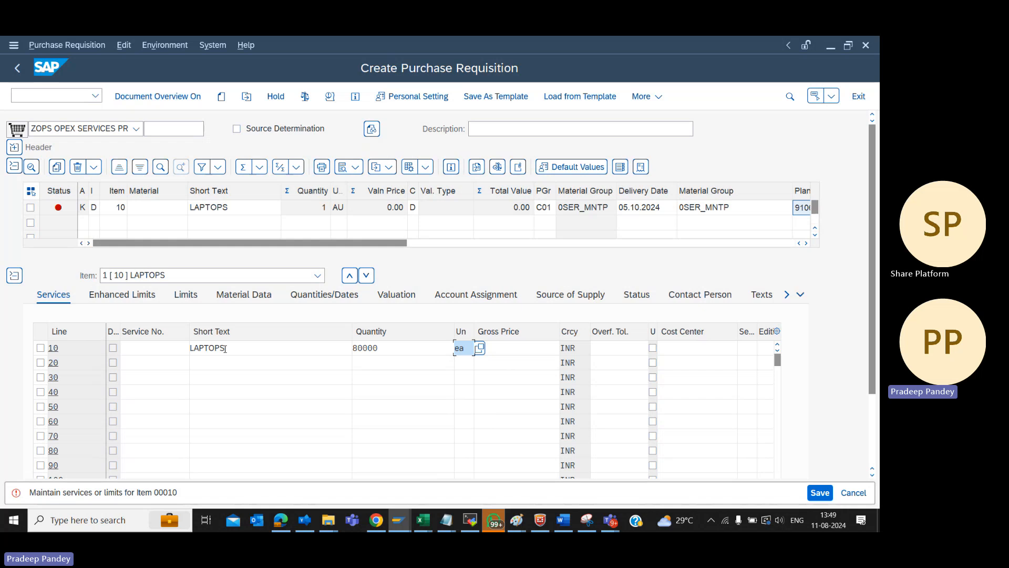
{"action": "type", "text": "E"}
{"action": "key", "text": "BackSpace"}
{"action": "key", "text": "BackSpace"}
{"action": "key", "text": "BackSpace"}
{"action": "type", "text": "EA"}
{"action": "key", "text": "Tab"}
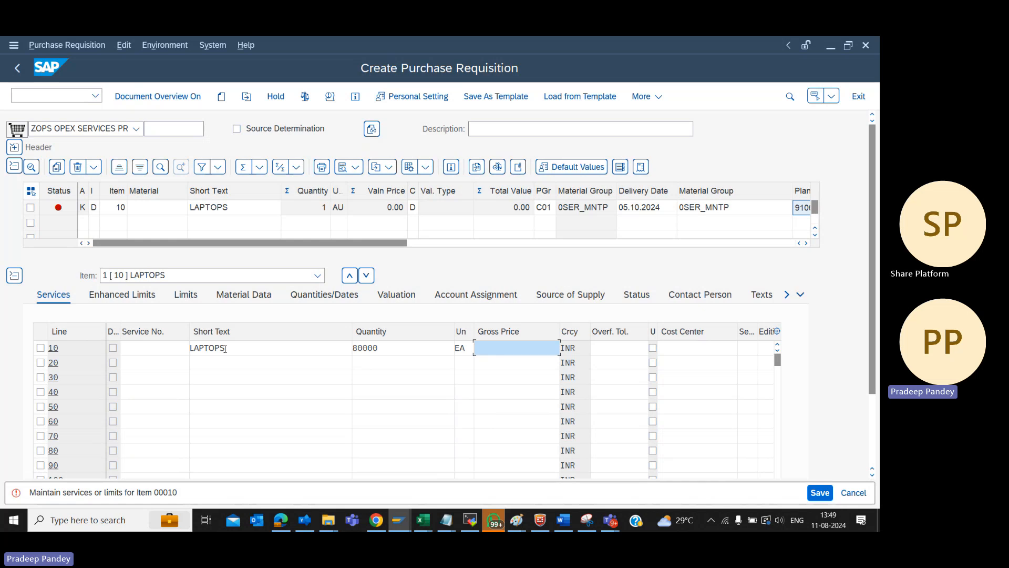
{"action": "type", "text": "2"}
{"action": "key", "text": "Tab"}
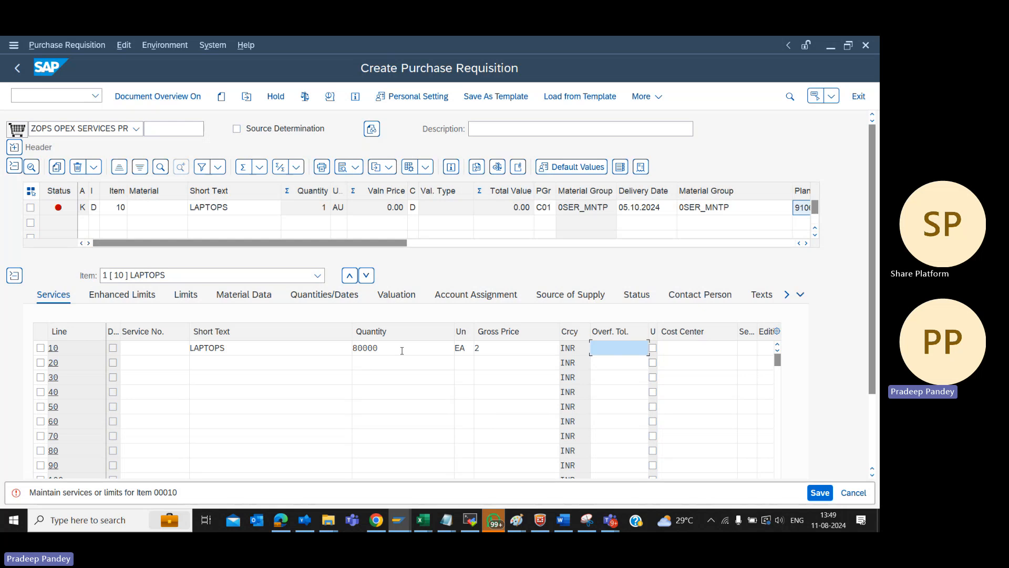
Copy cost center 910631ZMM from the untitled Notepad notes and return to the cost center of service line 10 in SAP
{"action": "left_click", "coordinate": [721, 351]}
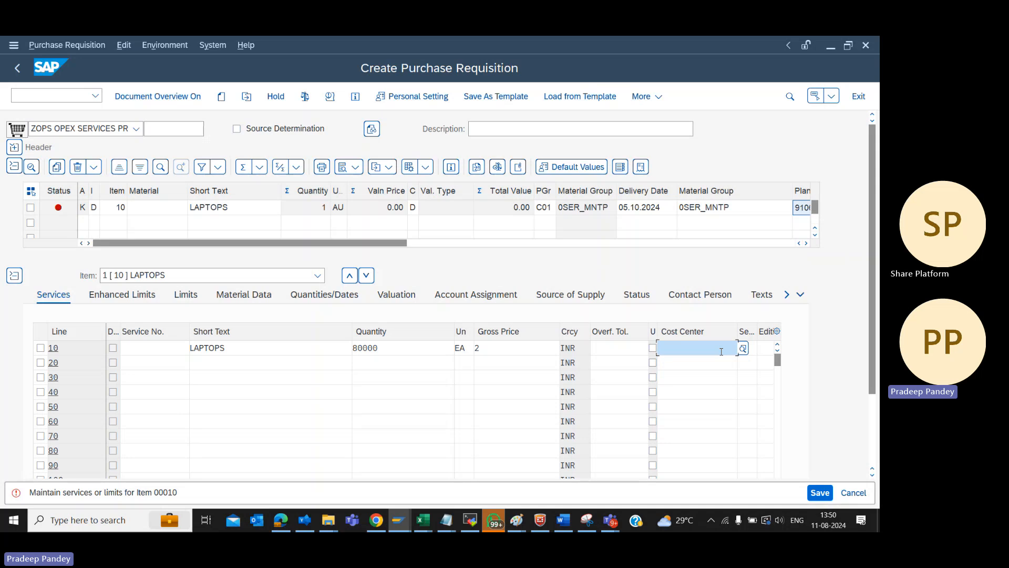
{"action": "left_click", "coordinate": [454, 522]}
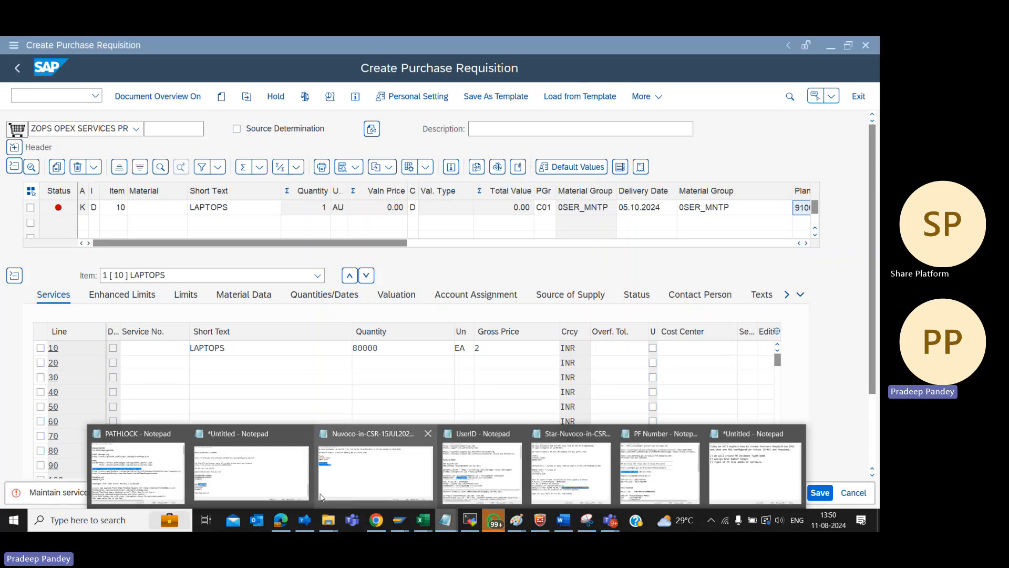
{"action": "left_click", "coordinate": [298, 489]}
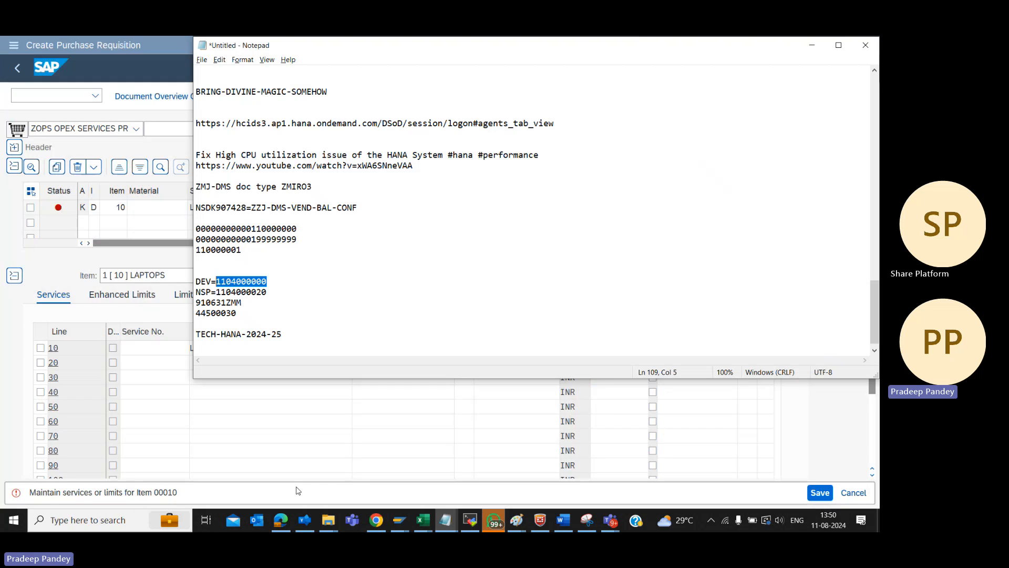
{"action": "key", "text": "Down"}
{"action": "key", "text": "Down"}
{"action": "key", "text": "End"}
{"action": "key", "text": "shift+Left"}
{"action": "key", "text": "shift+Left"}
{"action": "key", "text": "shift+Left"}
{"action": "key", "text": "shift+Left"}
{"action": "key", "text": "shift+Left"}
{"action": "key", "text": "shift+Left"}
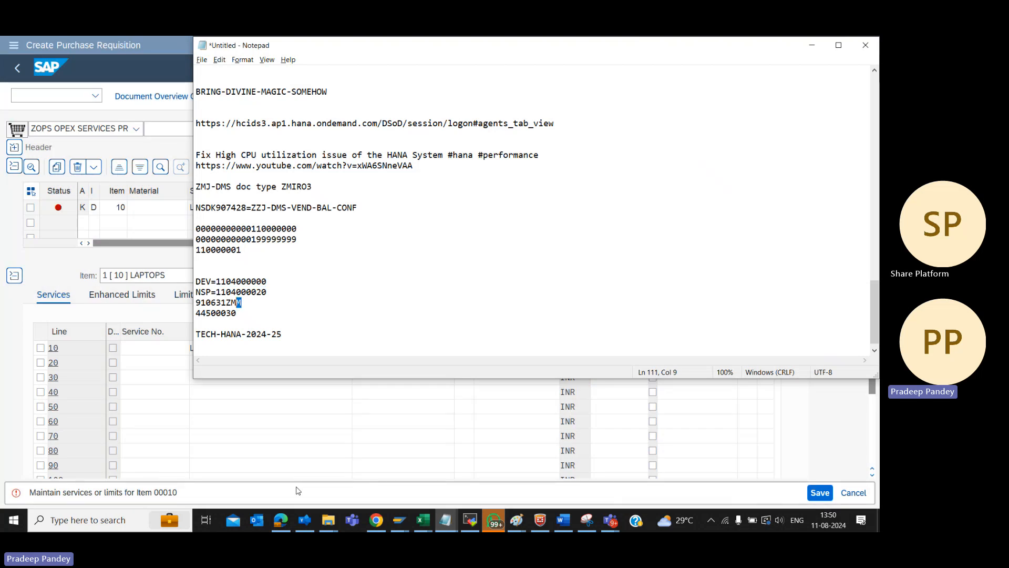
{"action": "key", "text": "shift+Left"}
{"action": "key", "text": "shift+Left"}
{"action": "key", "text": "shift+Left"}
{"action": "key", "text": "ctrl+c"}
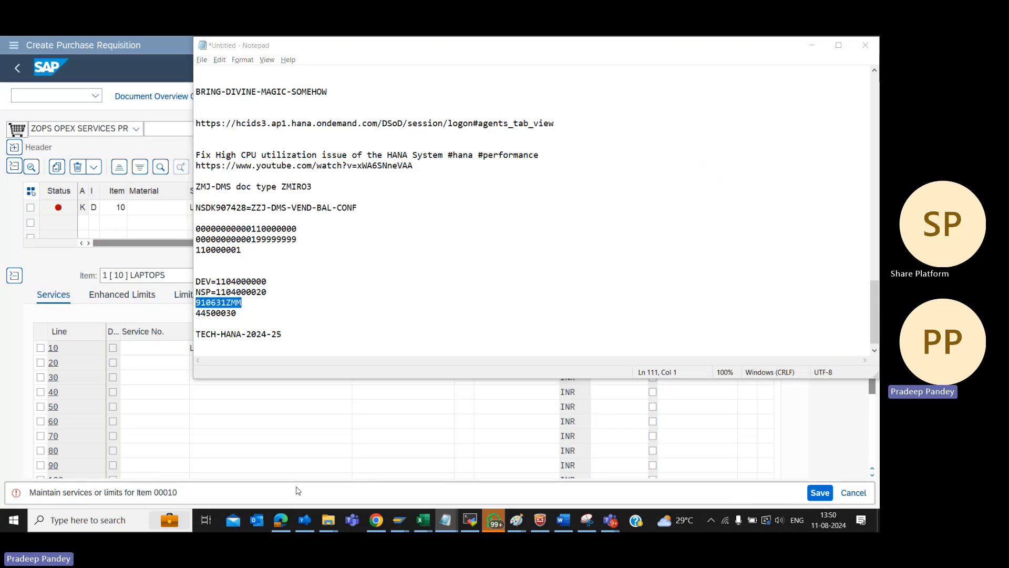
{"action": "key", "text": "alt+Tab"}
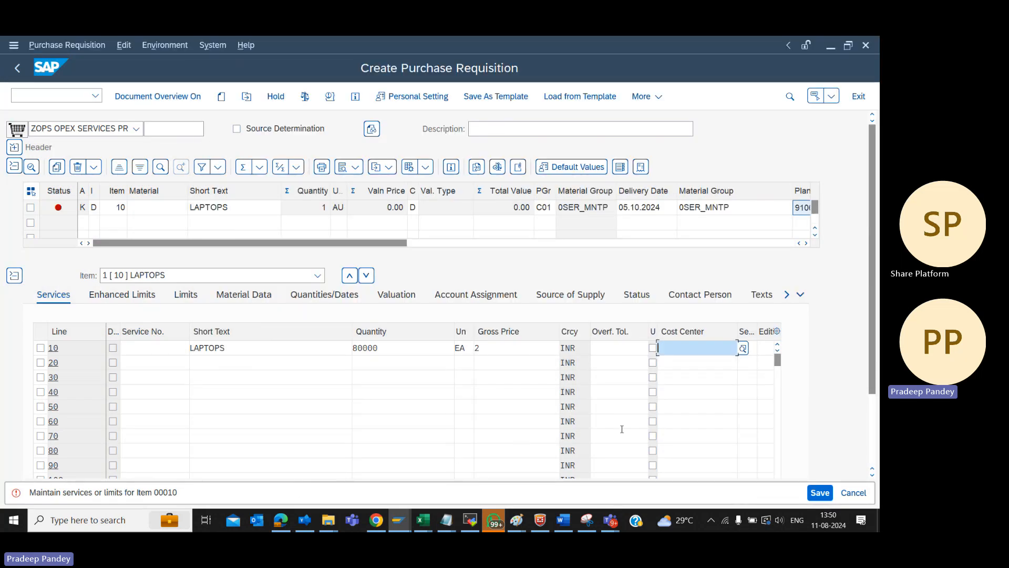
Assign cost center 910631ZMM to service line 10 and dismiss the resulting error dialog
{"action": "left_click", "coordinate": [743, 349]}
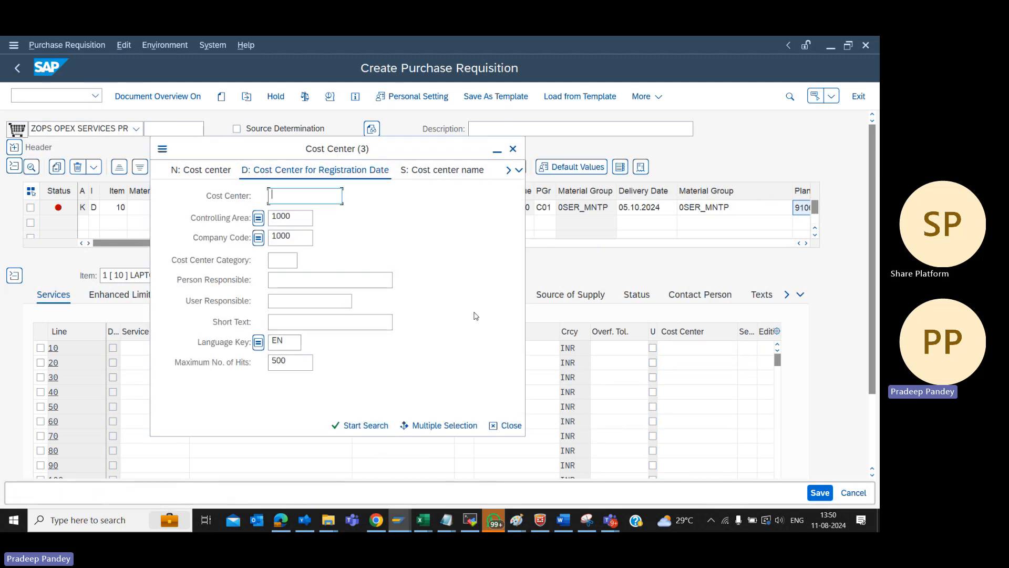
{"action": "key", "text": "Escape"}
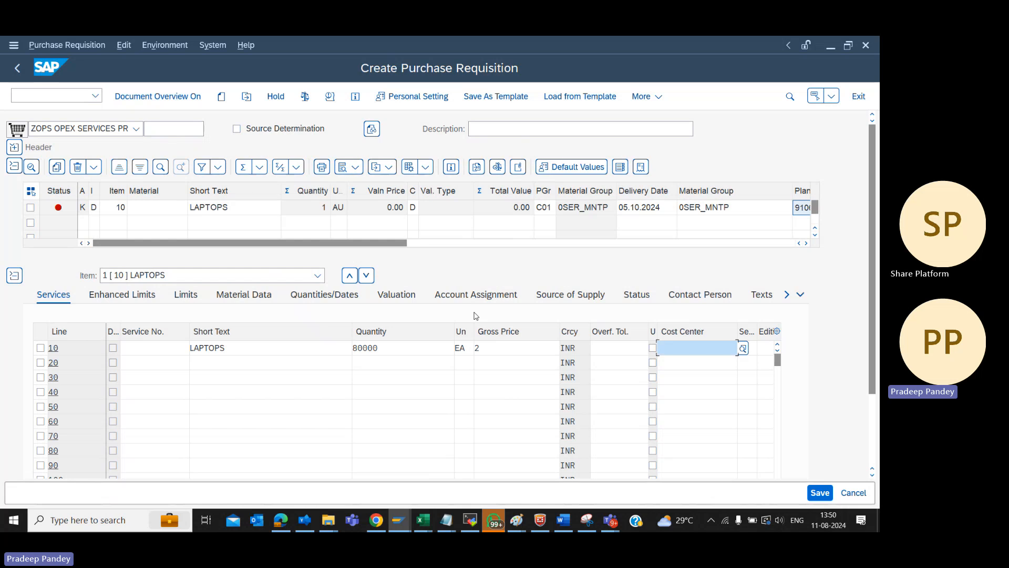
{"action": "key", "text": "ctrl+v"}
{"action": "key", "text": "Return"}
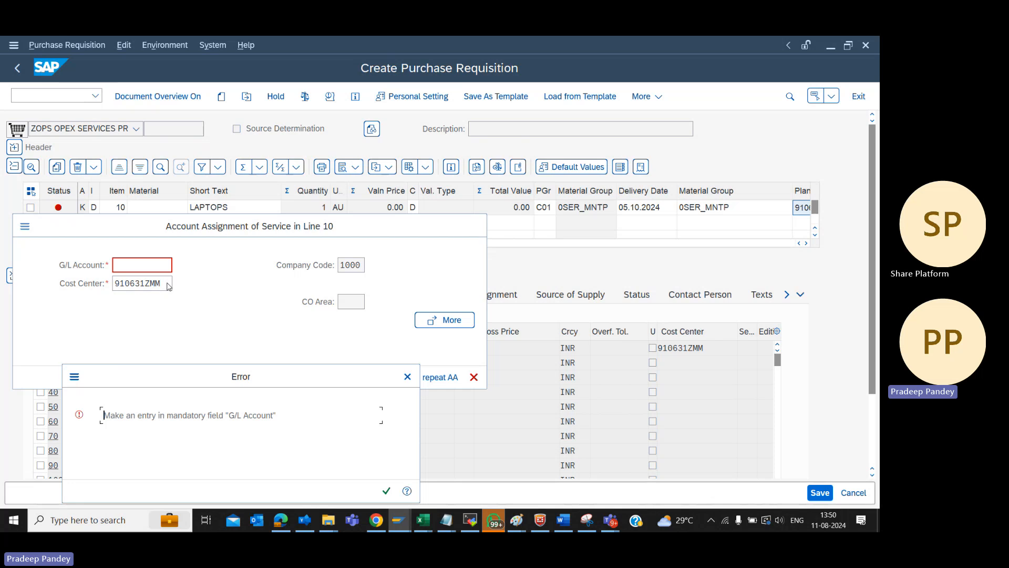
{"action": "left_click", "coordinate": [407, 377]}
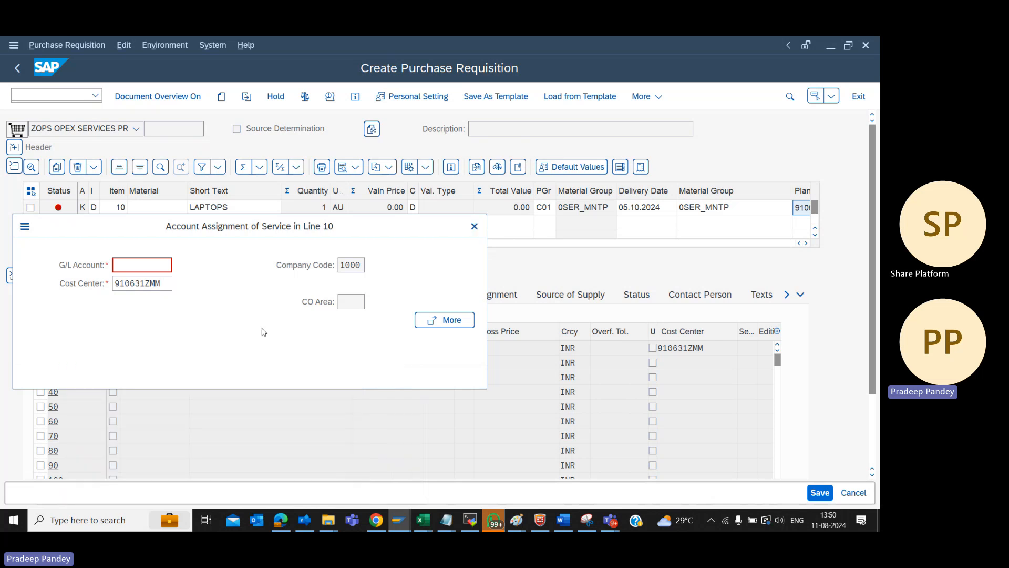
Copy the G/L account listed below the cost center in the Notepad notes and enter it in service line 10's account assignment
{"action": "left_click", "coordinate": [135, 285]}
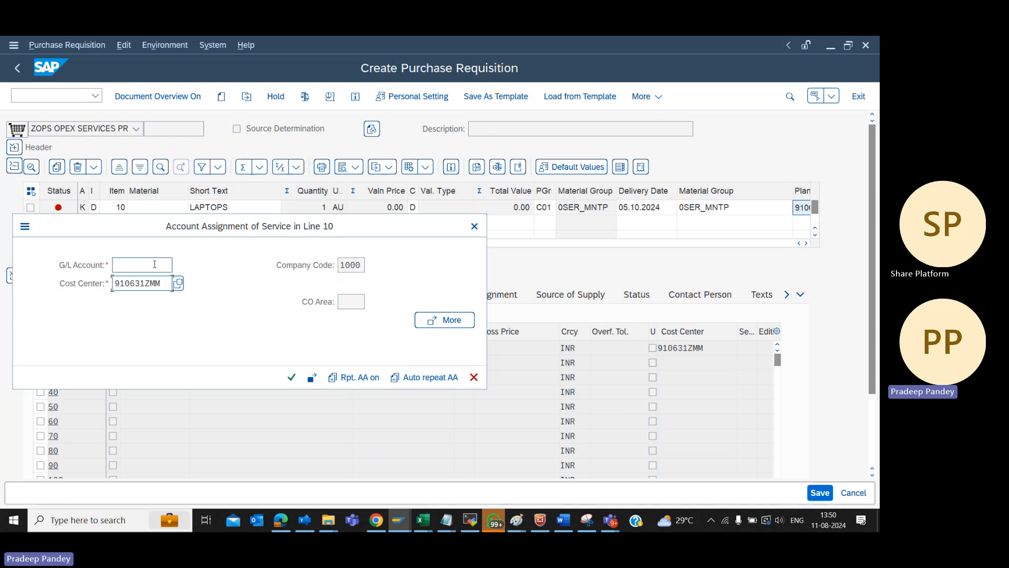
{"action": "key", "text": "alt+Tab"}
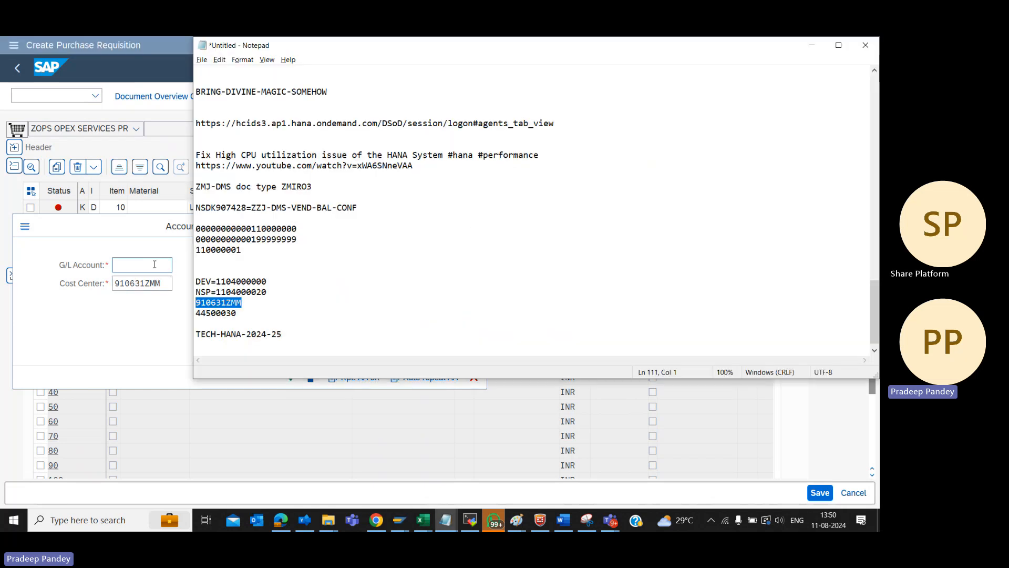
{"action": "key", "text": "Down"}
{"action": "key", "text": "shift+Right"}
{"action": "key", "text": "shift+Right"}
{"action": "key", "text": "shift+Right"}
{"action": "key", "text": "shift+Right"}
{"action": "key", "text": "shift+Right"}
{"action": "key", "text": "shift+Right"}
{"action": "key", "text": "shift+Right"}
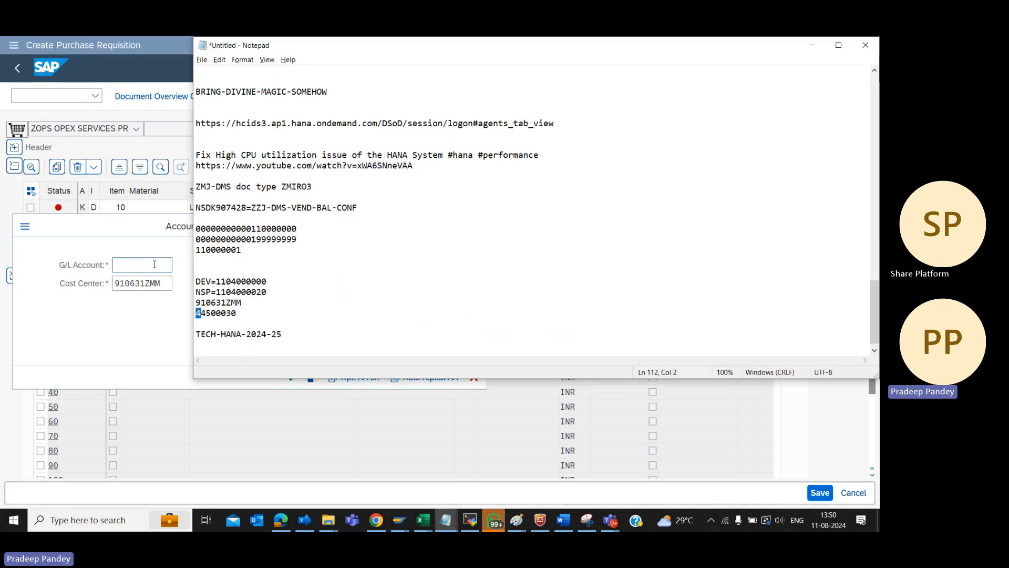
{"action": "key", "text": "shift+Right"}
{"action": "key", "text": "ctrl+c"}
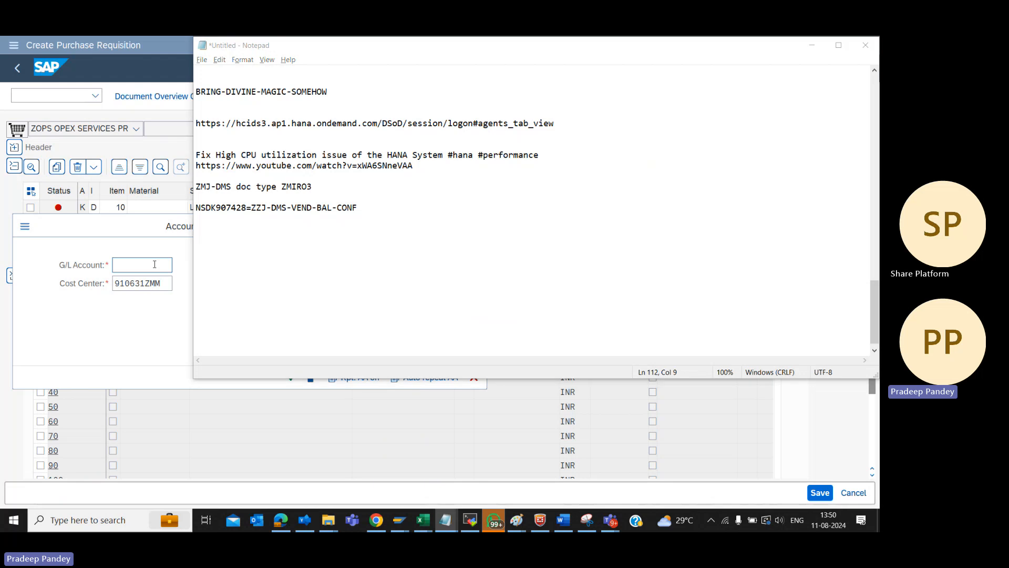
{"action": "key", "text": "alt+Tab"}
{"action": "key", "text": "ctrl+v"}
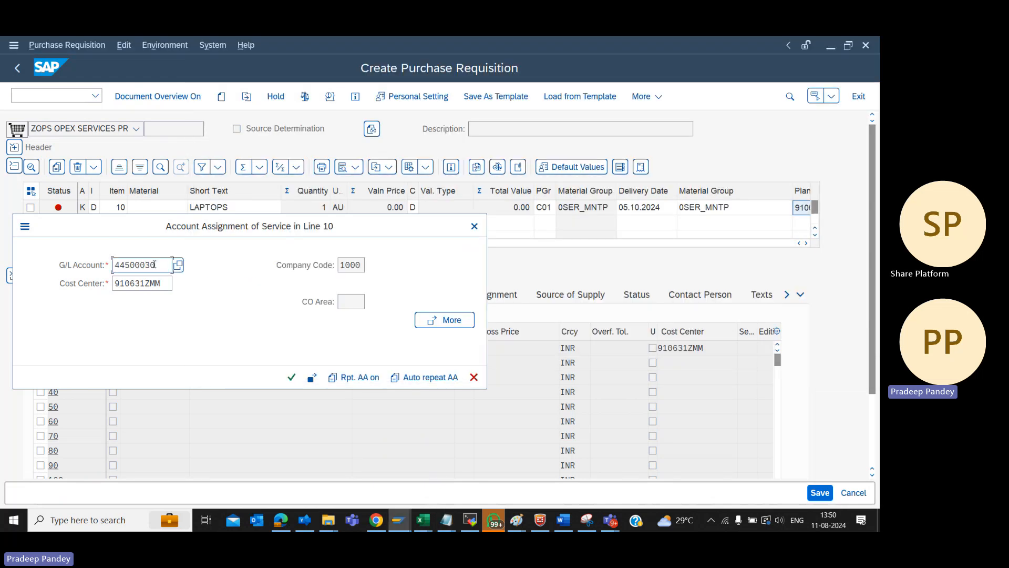
{"action": "left_click", "coordinate": [291, 377]}
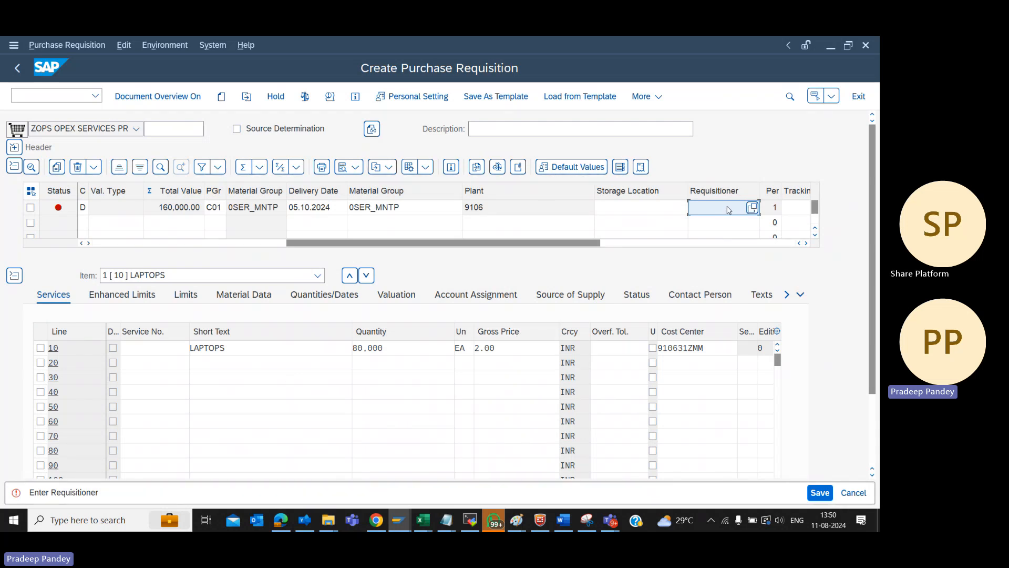
{"action": "left_click", "coordinate": [752, 208]}
{"action": "type", "text": "PRADE"}
{"action": "key", "text": "BackSpace"}
{"action": "key", "text": "BackSpace"}
{"action": "key", "text": "BackSpace"}
{"action": "key", "text": "BackSpace"}
{"action": "key", "text": "BackSpace"}
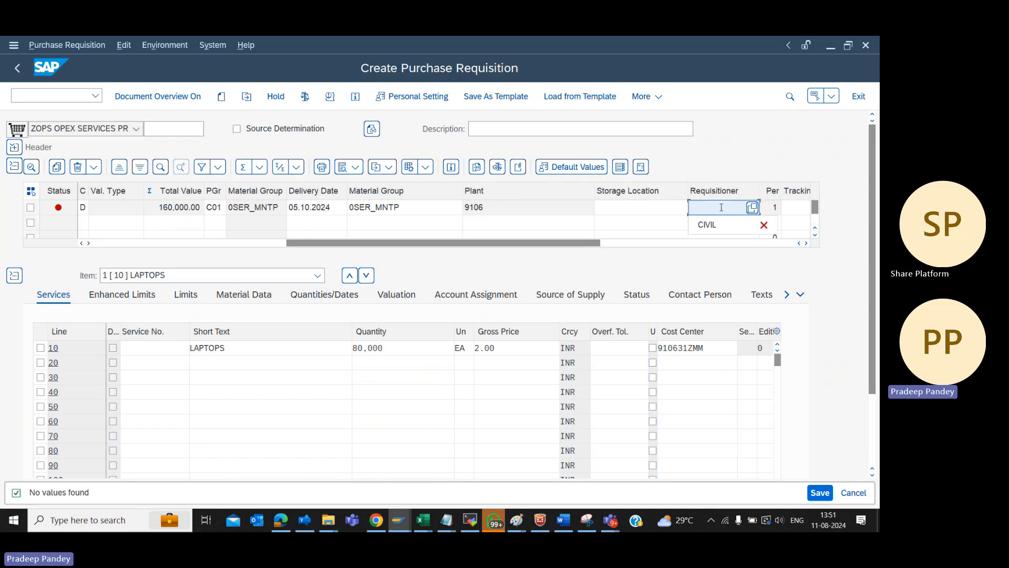
Set the first item's requisitioner to CIVIL and submit the row
{"action": "left_click", "coordinate": [716, 225]}
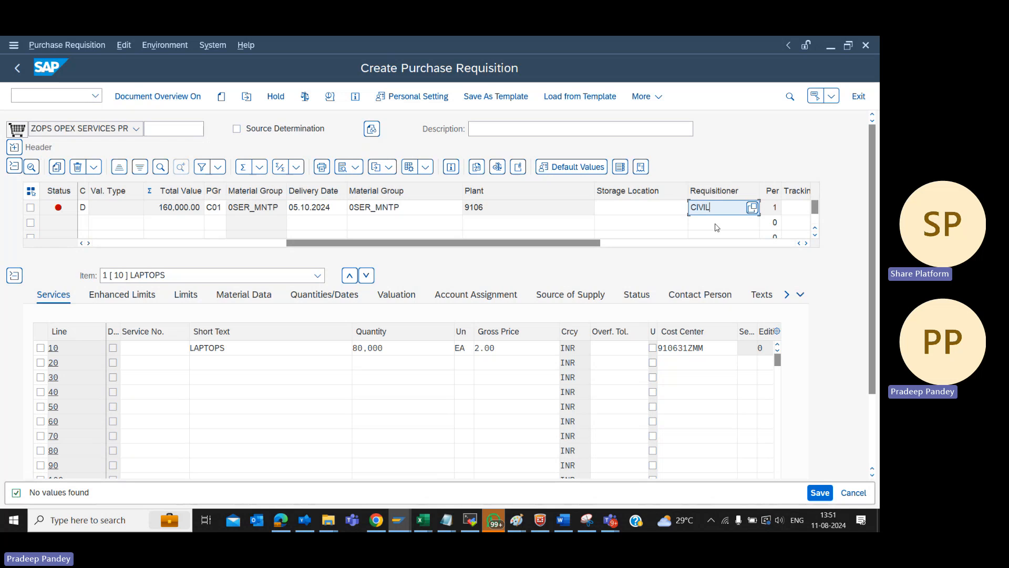
{"action": "key", "text": "Return"}
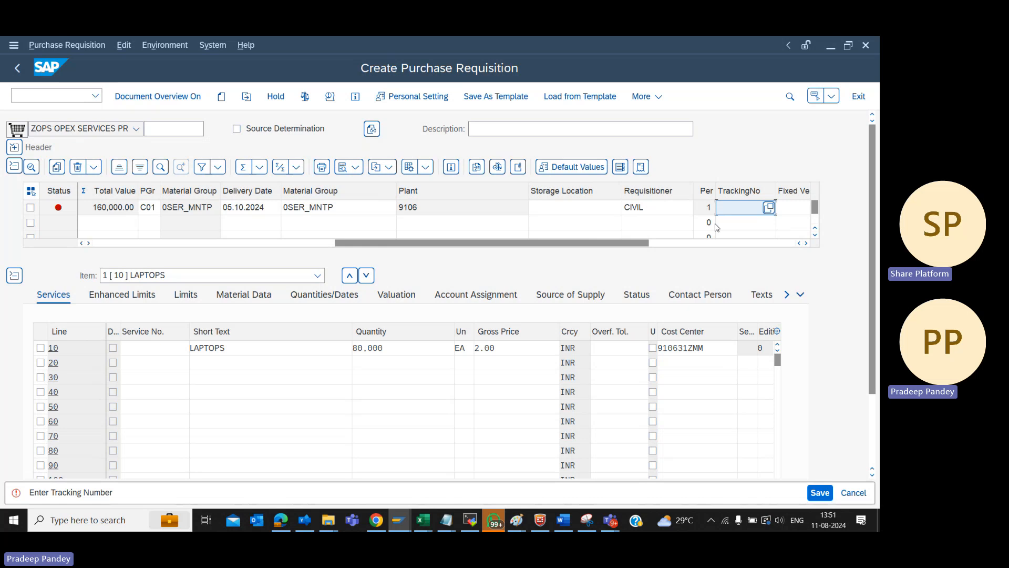
Extend the short text of service line 10 to LAPTOPS REPAIR and set its gross price to 1
{"action": "left_click", "coordinate": [257, 351]}
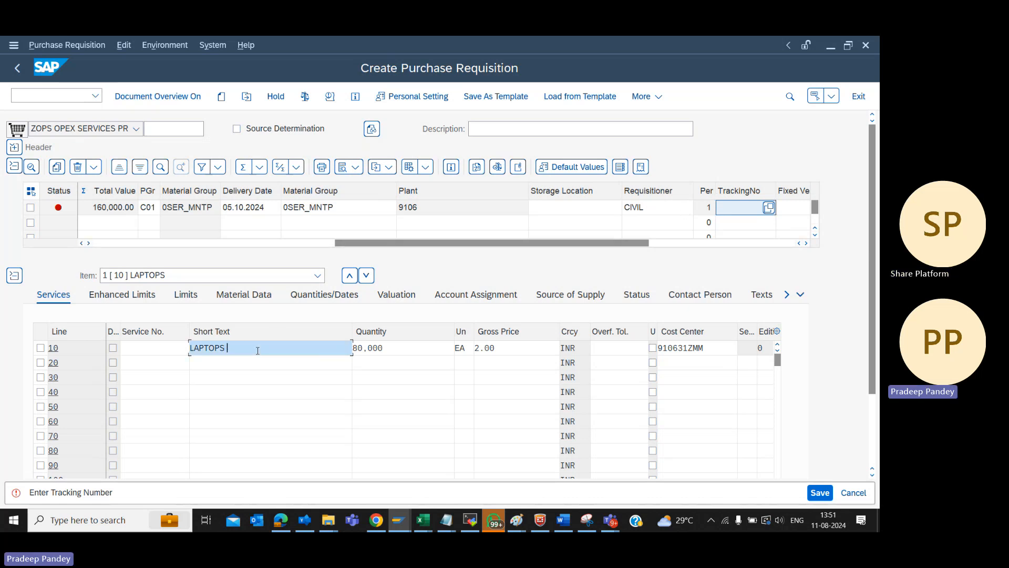
{"action": "type", "text": "REPAIR"}
{"action": "left_click", "coordinate": [502, 348]}
{"action": "key", "text": "BackSpace"}
{"action": "key", "text": "BackSpace"}
{"action": "key", "text": "BackSpace"}
{"action": "key", "text": "BackSpace"}
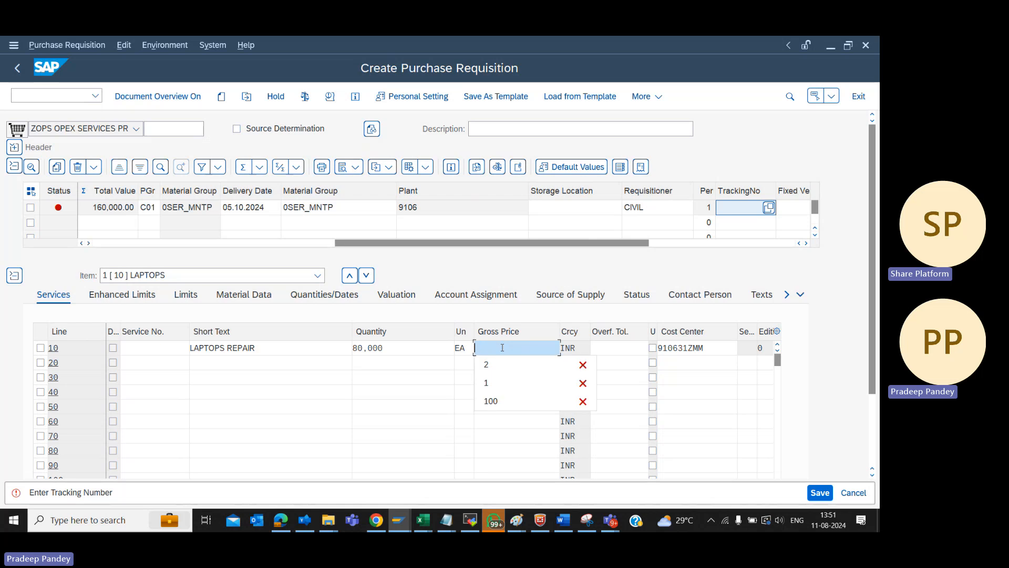
{"action": "type", "text": "1"}
{"action": "key", "text": "Tab"}
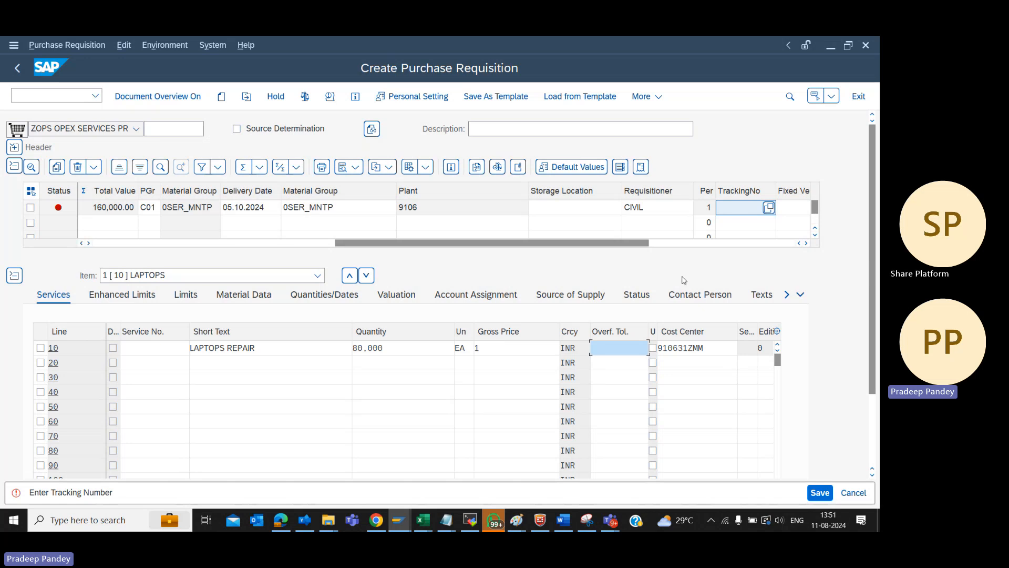
Look for possible tracking numbers for the first item, and set its tracking number to SERVICES
{"action": "left_click", "coordinate": [768, 208]}
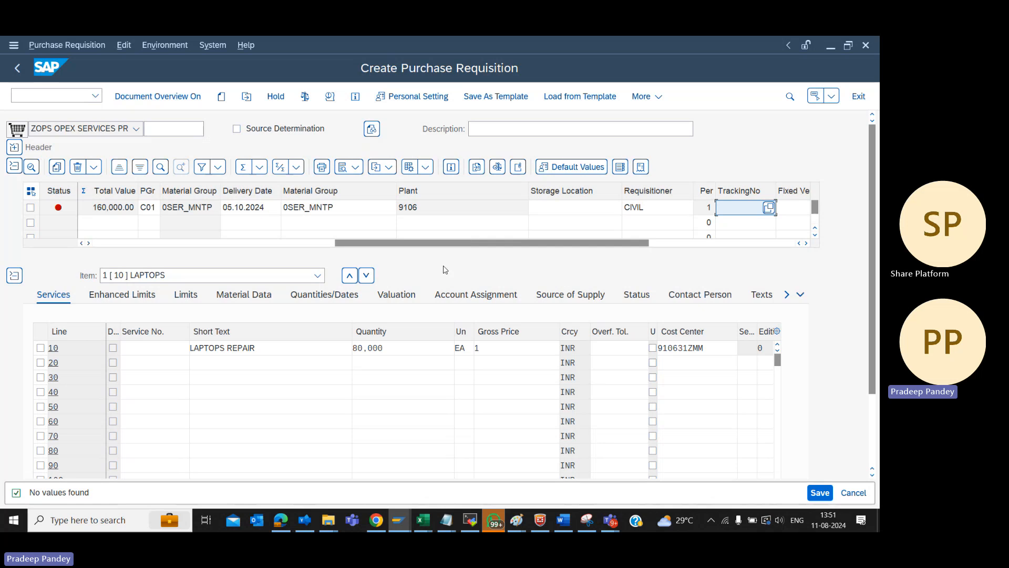
{"action": "key", "text": "Return"}
{"action": "type", "text": "SERVICES"}
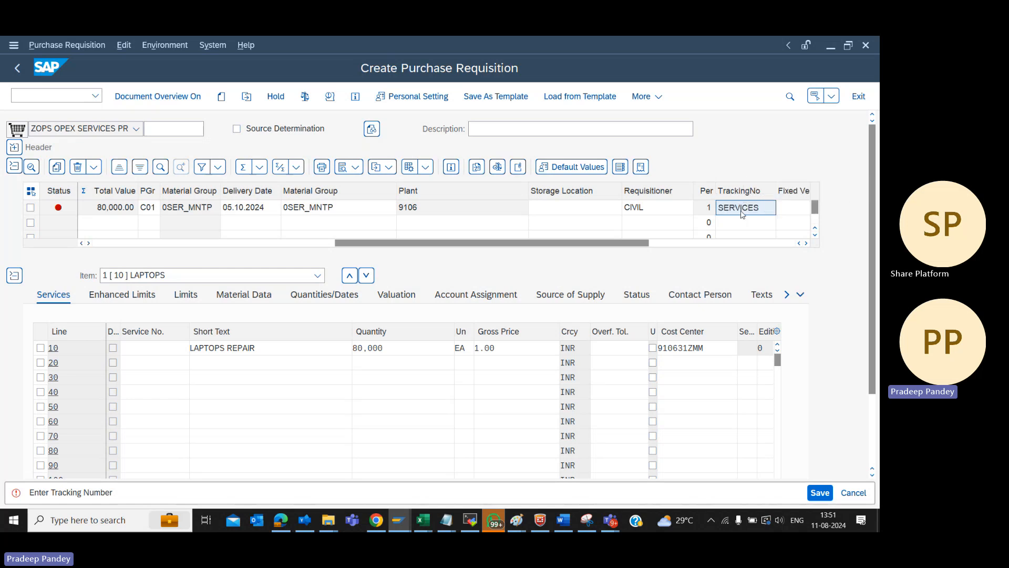
{"action": "key", "text": "Return"}
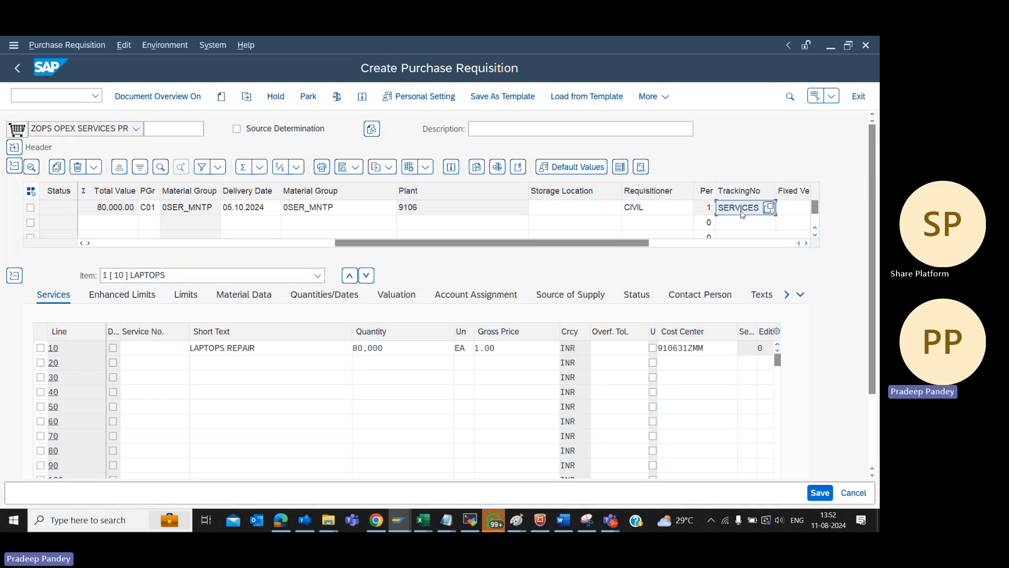
Run the document check on the purchase requisition and save it
{"action": "left_click", "coordinate": [875, 451]}
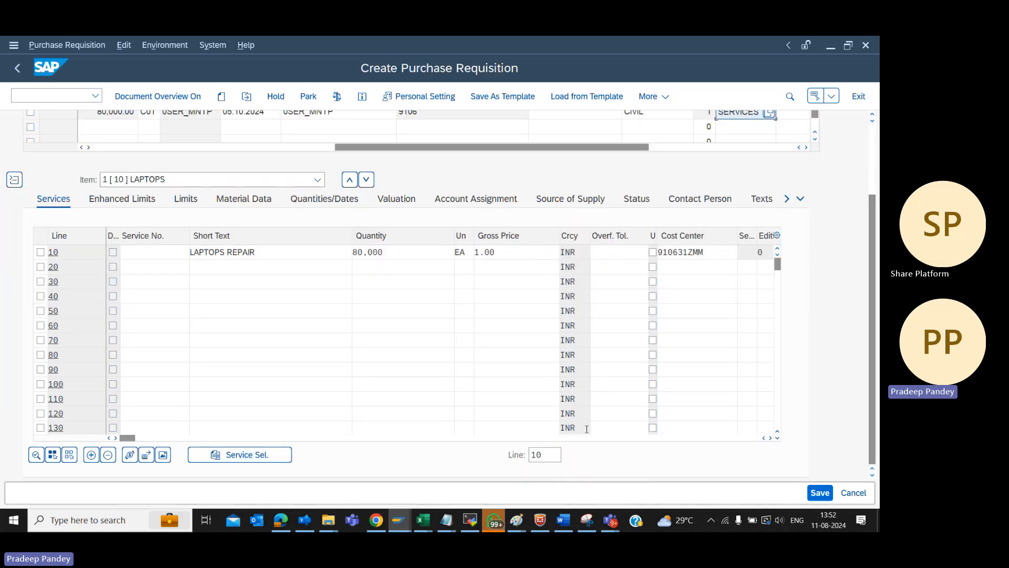
{"action": "left_click", "coordinate": [871, 142]}
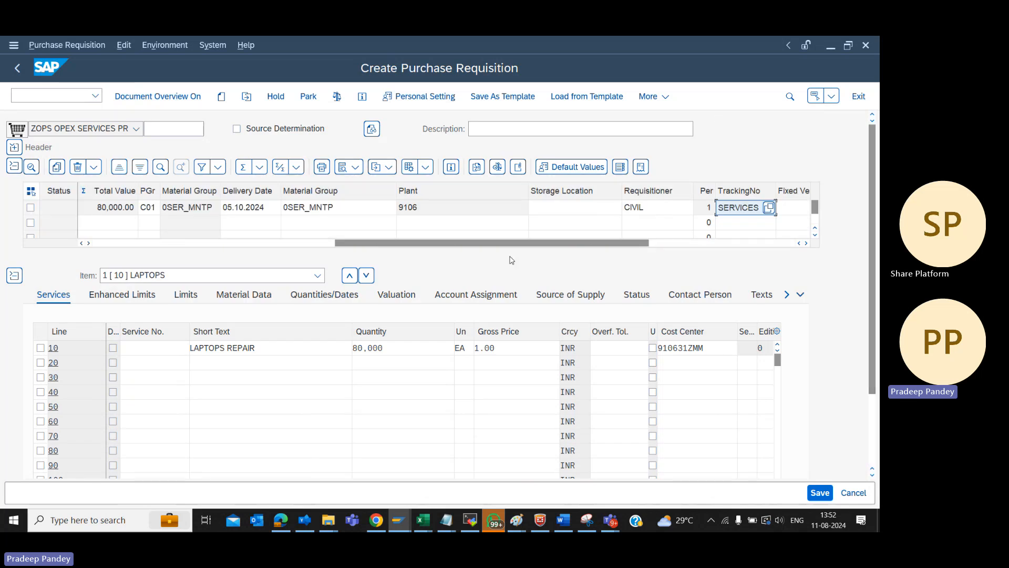
{"action": "left_click", "coordinate": [336, 97]}
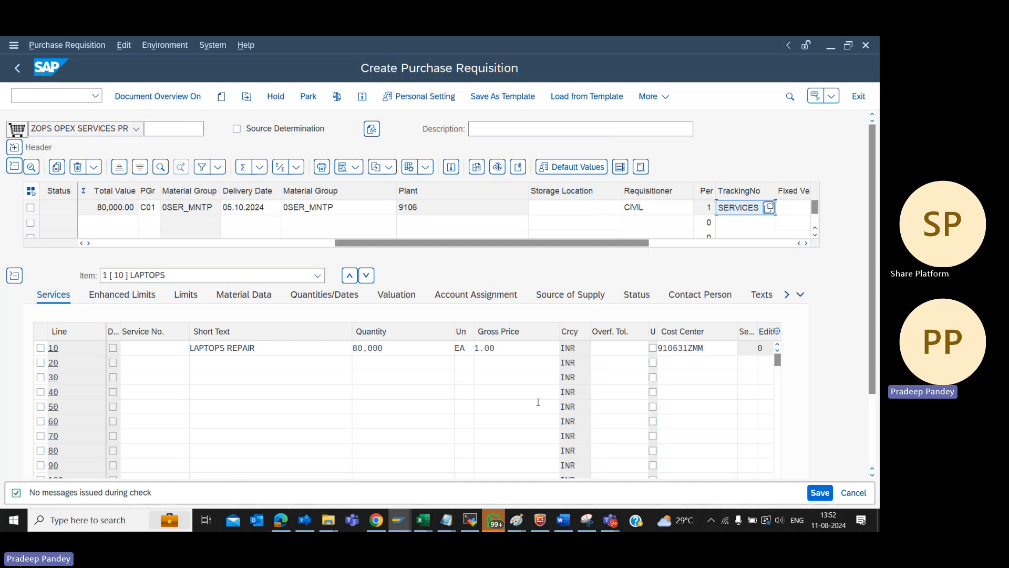
{"action": "left_click", "coordinate": [819, 493]}
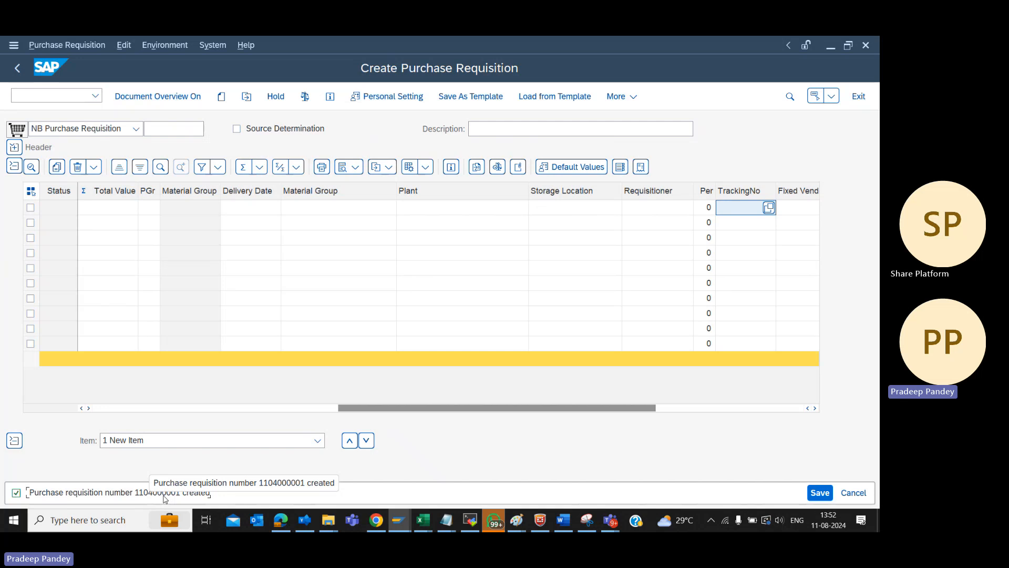
Copy the new requisition number from the save message's details and switch to the Notepad notes
{"action": "double_click", "coordinate": [165, 494]}
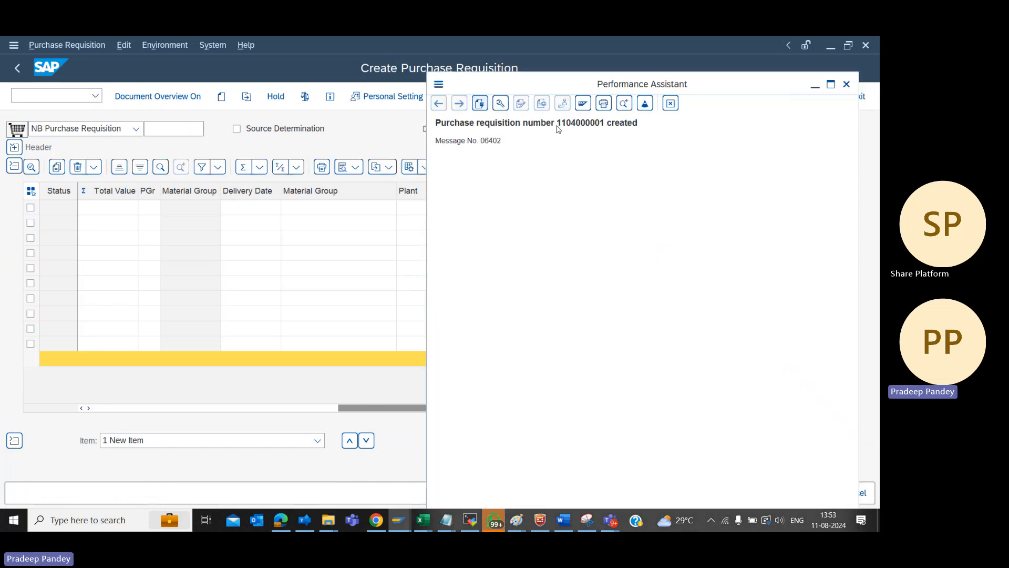
{"action": "left_click_drag", "start_coordinate": [557, 126], "coordinate": [608, 128]}
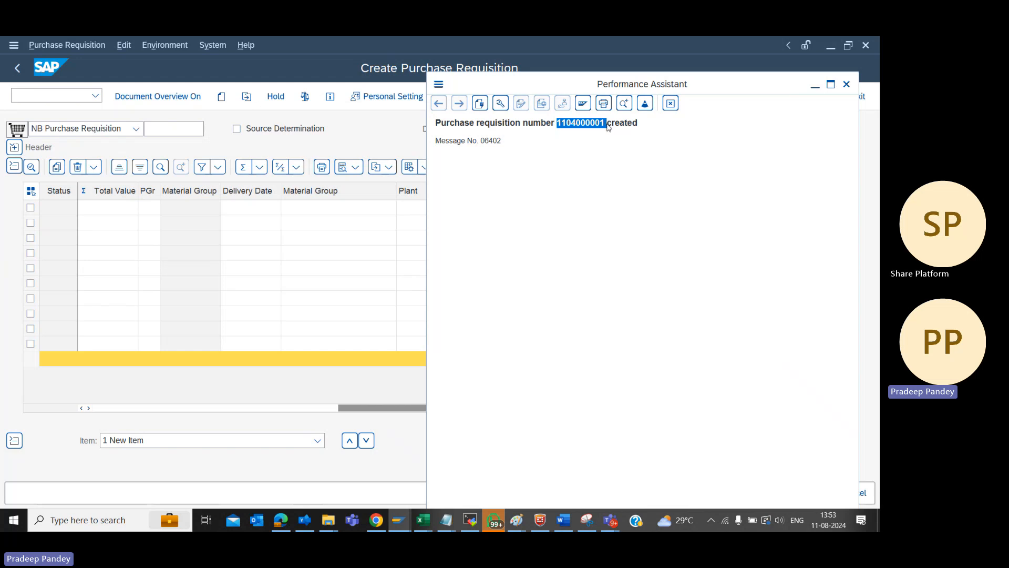
{"action": "key", "text": "alt+Tab"}
{"action": "key", "text": "Tab"}
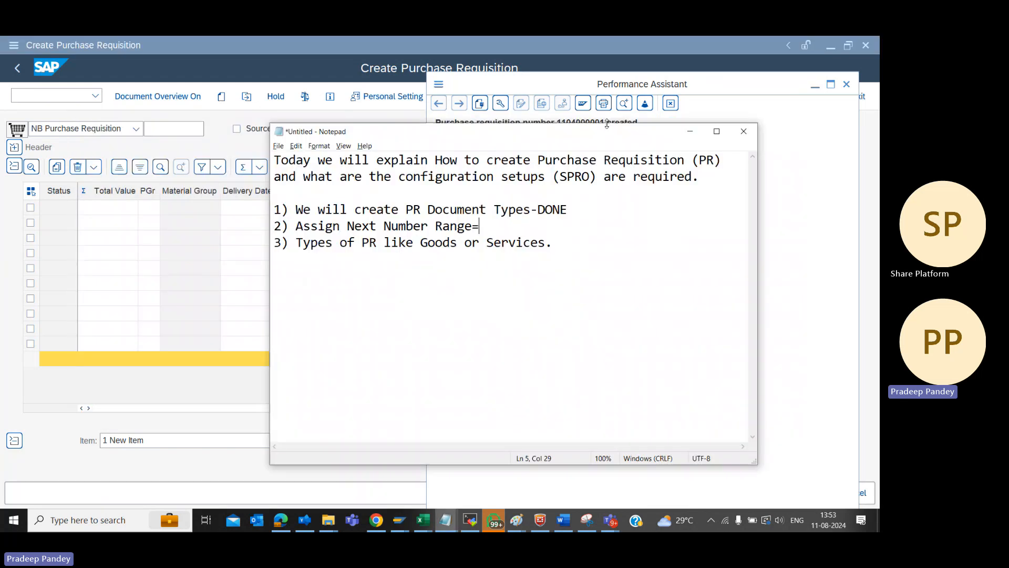
Add a line reading PR NO= followed by the copied requisition number below the list in the Notepad notes, and close the SAP message details
{"action": "key", "text": "Down"}
{"action": "key", "text": "Down"}
{"action": "key", "text": "Return"}
{"action": "type", "text": "pr"}
{"action": "key", "text": "BackSpace"}
{"action": "key", "text": "BackSpace"}
{"action": "key", "text": "BackSpace"}
{"action": "type", "text": "PR NO=1104000001"}
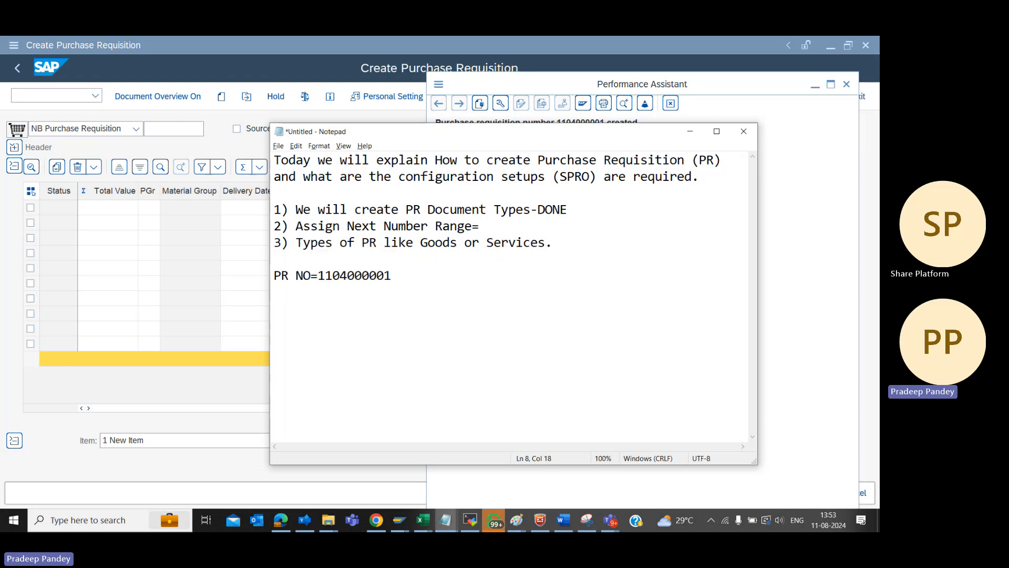
{"action": "key", "text": "alt+Tab"}
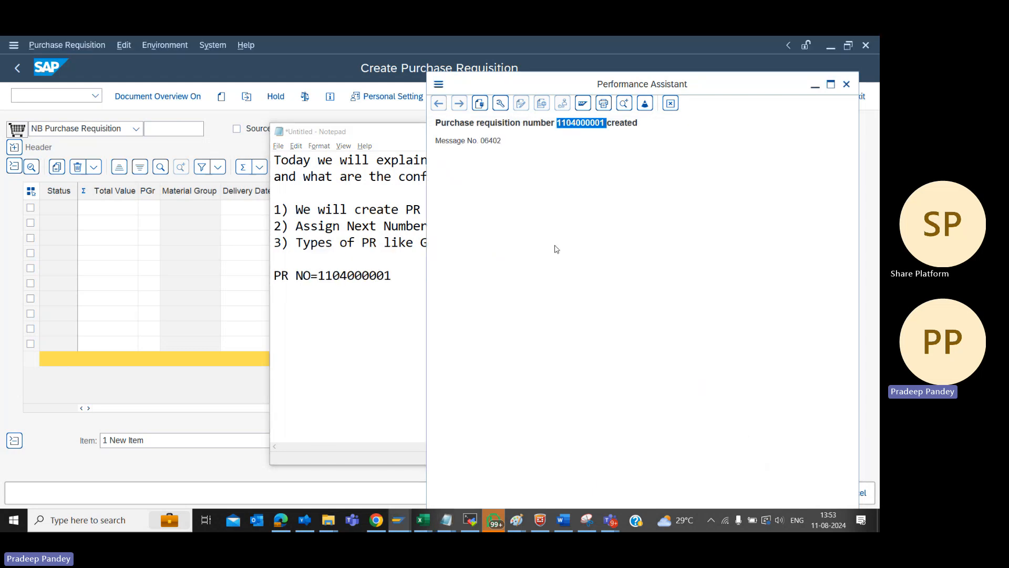
{"action": "key", "text": "alt+Tab"}
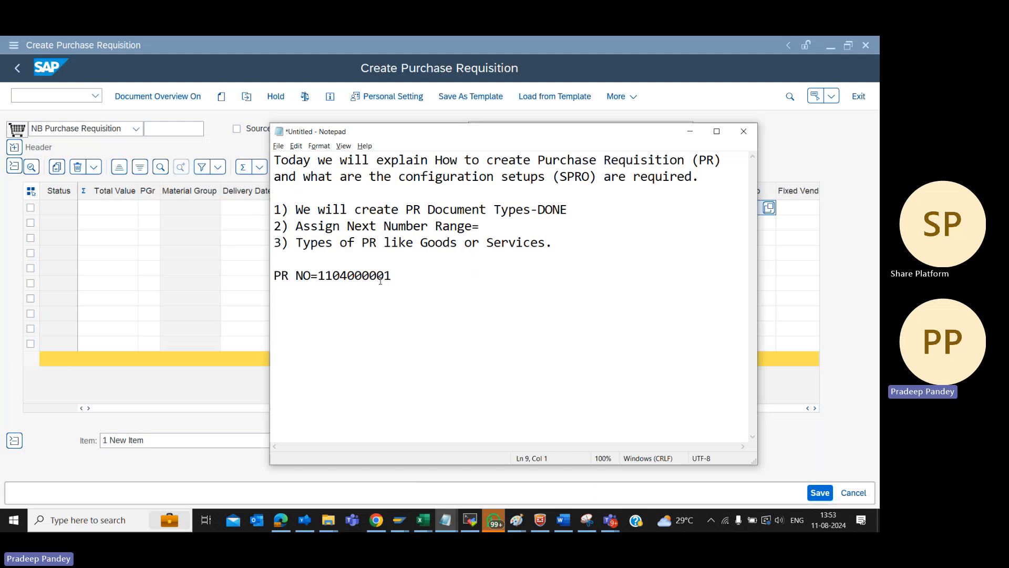
Return to SAP Easy Access and display the new requisition with transaction ME53N
{"action": "left_click", "coordinate": [208, 301]}
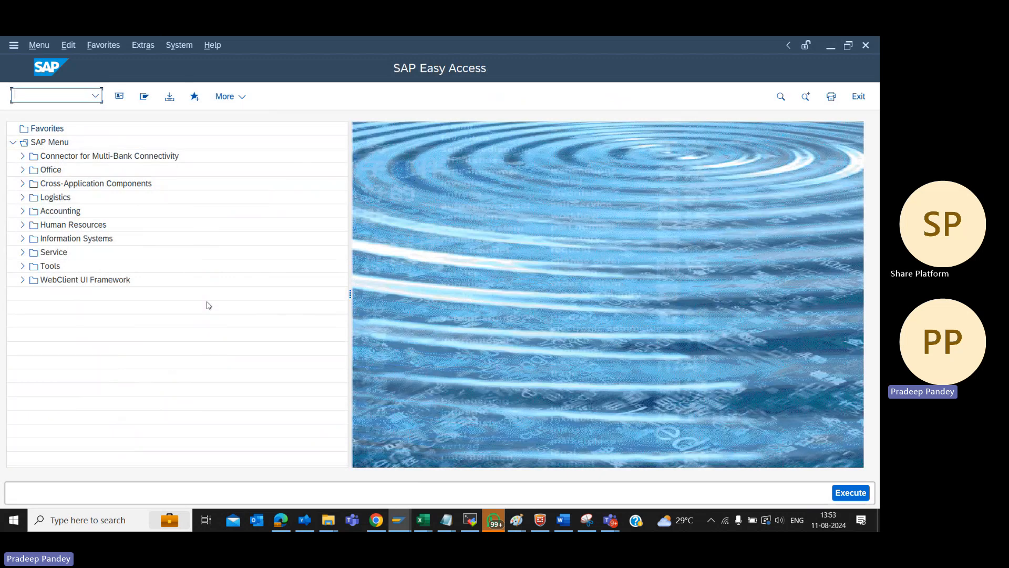
{"action": "type", "text": "ME53N"}
{"action": "key", "text": "Return"}
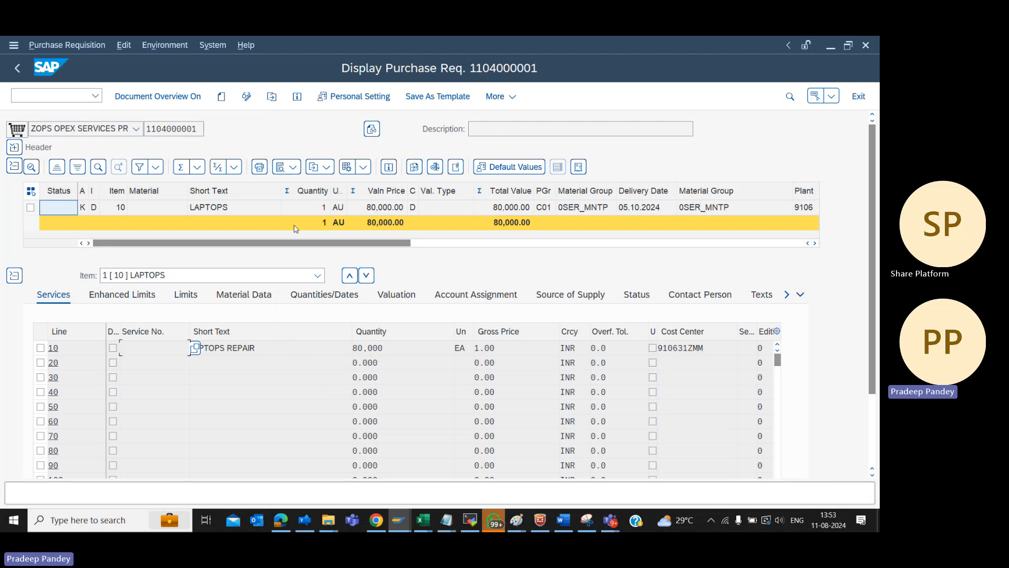
Call up the requisition again through Other Purchase Requisition, replacing the proposed document number with the copied one
{"action": "left_click", "coordinate": [283, 349]}
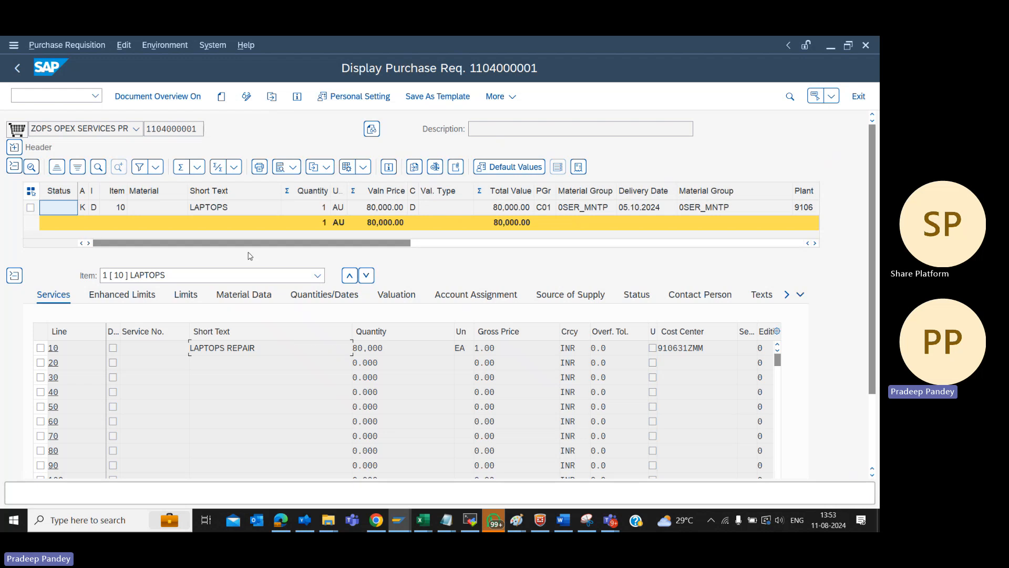
{"action": "left_click", "coordinate": [272, 96]}
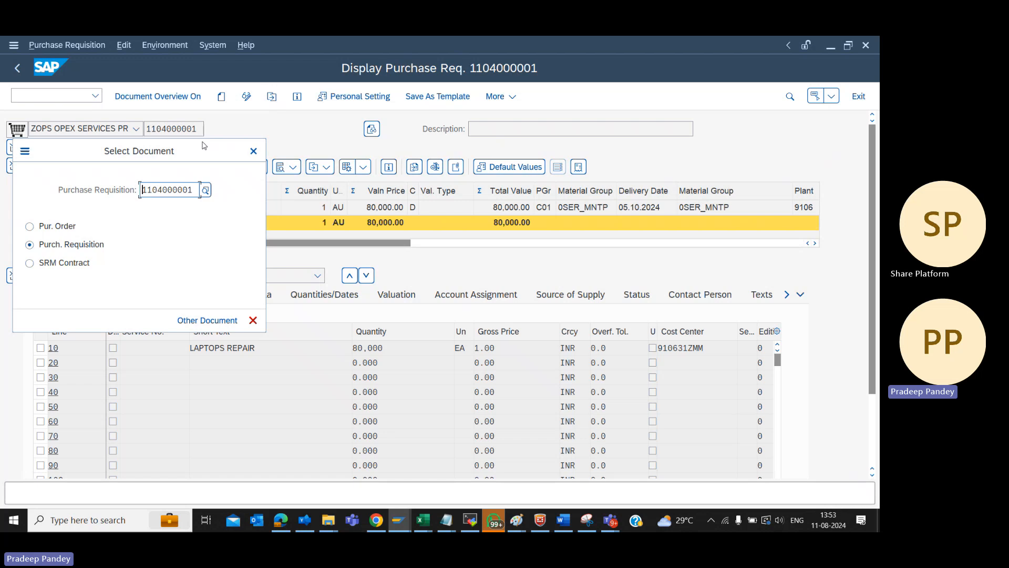
{"action": "key", "text": "Return"}
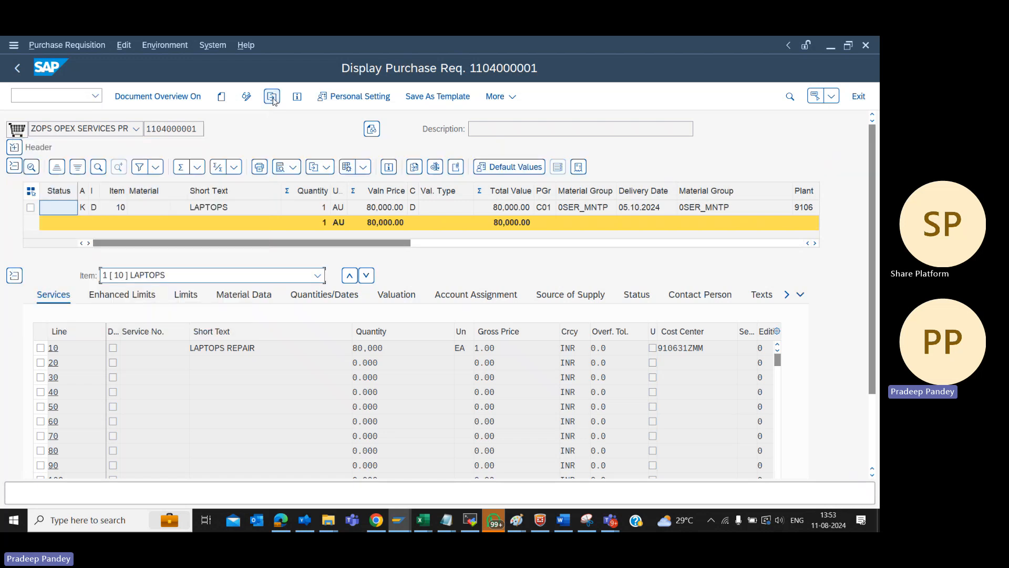
{"action": "left_click", "coordinate": [272, 98]}
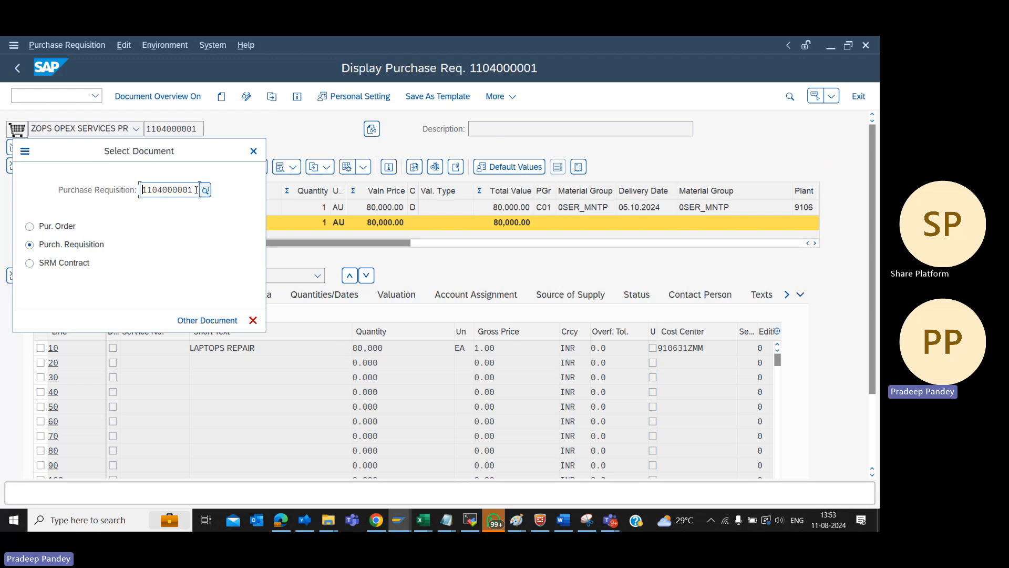
{"action": "key", "text": "shift+Left"}
{"action": "key", "text": "shift+Left"}
{"action": "key", "text": "shift+Left"}
{"action": "key", "text": "shift+Left"}
{"action": "key", "text": "shift+Left"}
{"action": "key", "text": "shift+Left"}
{"action": "key", "text": "shift+Left"}
{"action": "key", "text": "shift+Left"}
{"action": "key", "text": "shift+Left"}
{"action": "key", "text": "shift+Left"}
{"action": "key", "text": "ctrl+c"}
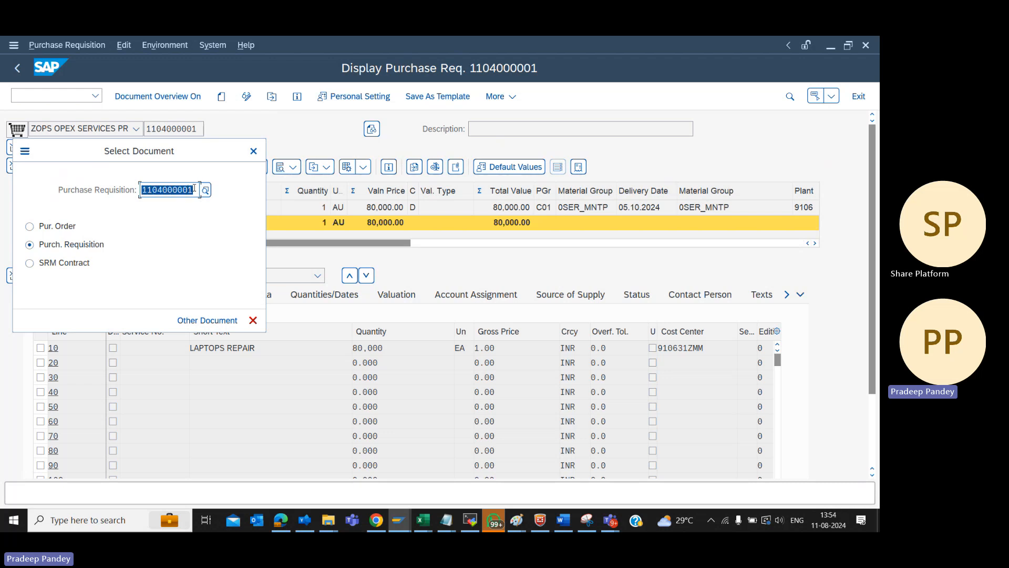
{"action": "key", "text": "BackSpace"}
{"action": "key", "text": "ctrl+v"}
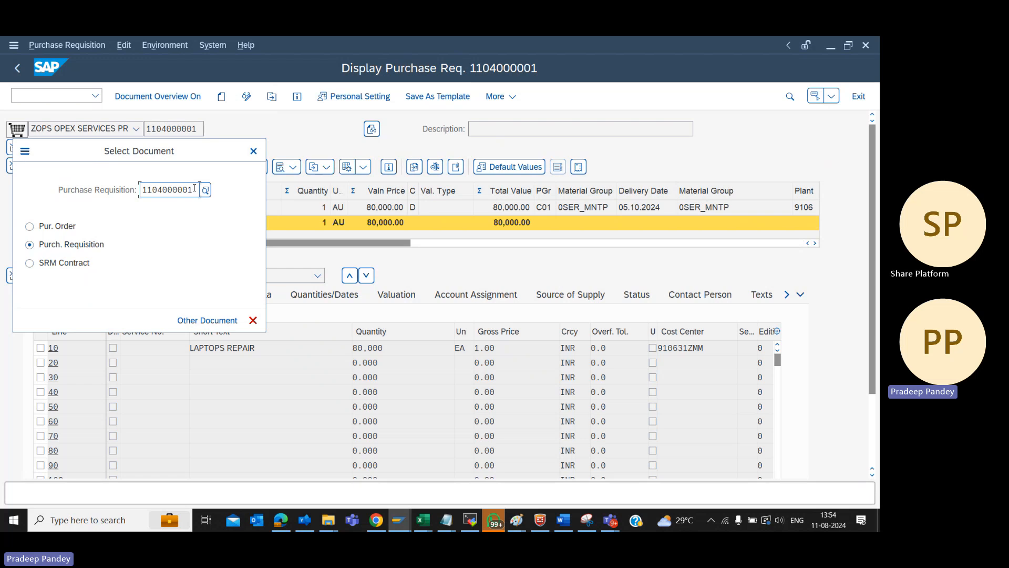
{"action": "key", "text": "Return"}
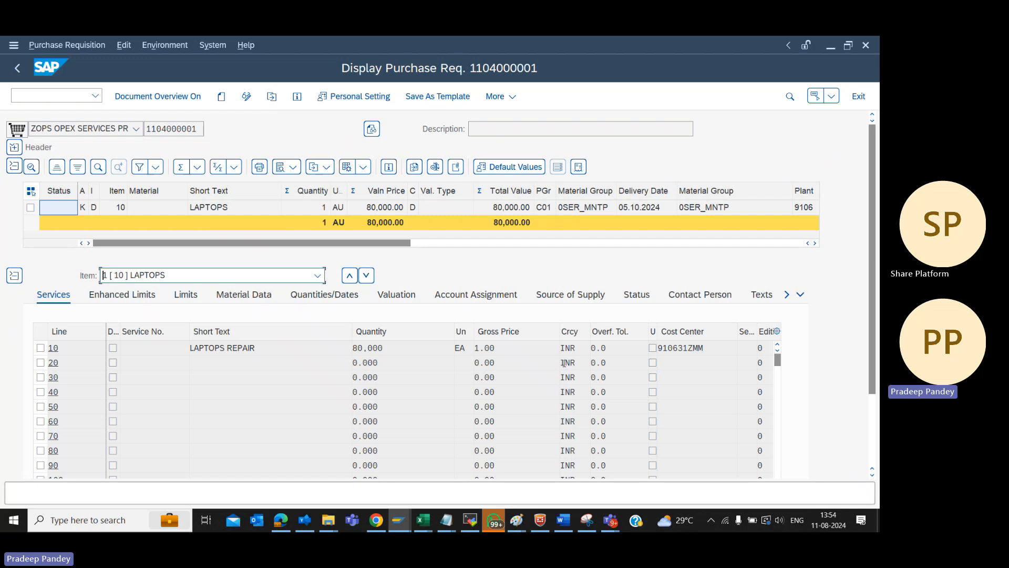
Leave the display and open the requisition for changing with transaction ME52N
{"action": "key", "text": "F3"}
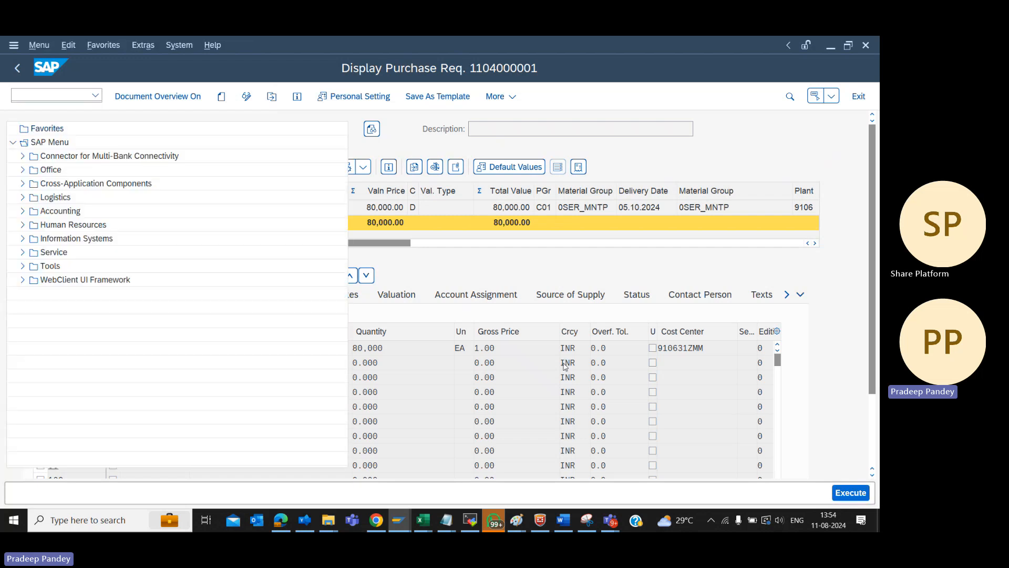
{"action": "type", "text": "ME52N"}
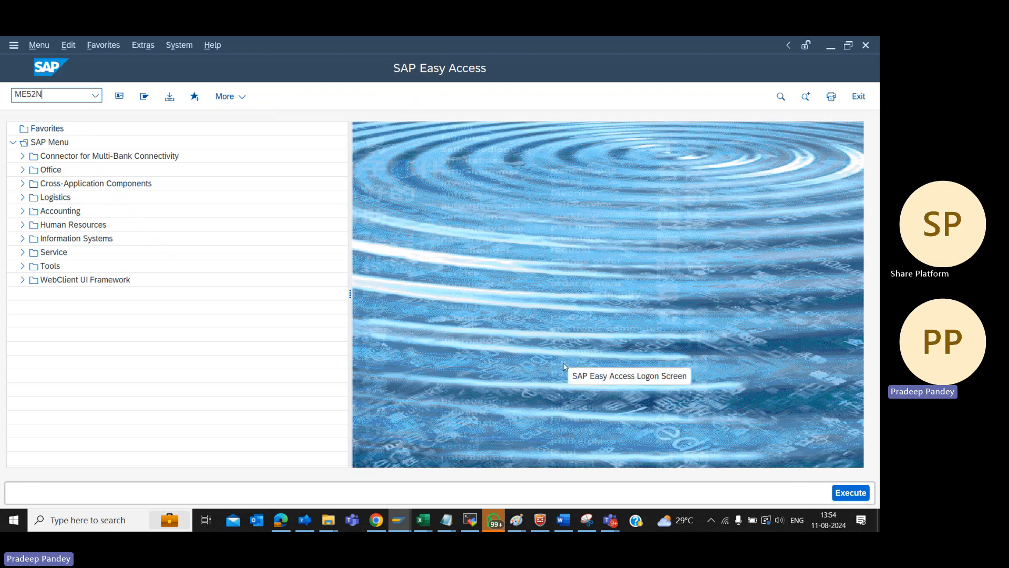
{"action": "key", "text": "Return"}
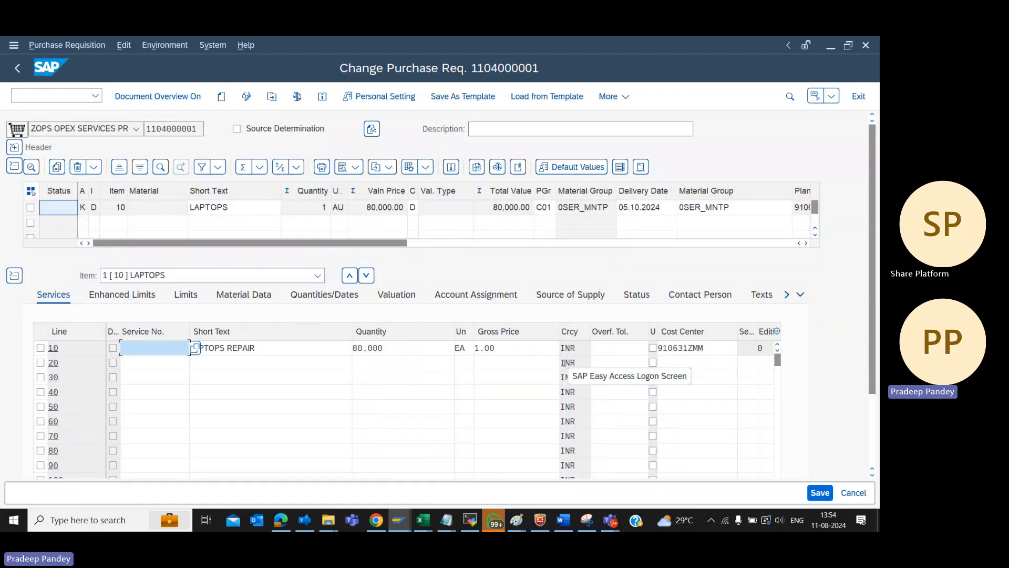
Try to change the quantity of service line 10, LAPTOPS REPAIR, to 90,000 and save the requisition
{"action": "left_click", "coordinate": [393, 349]}
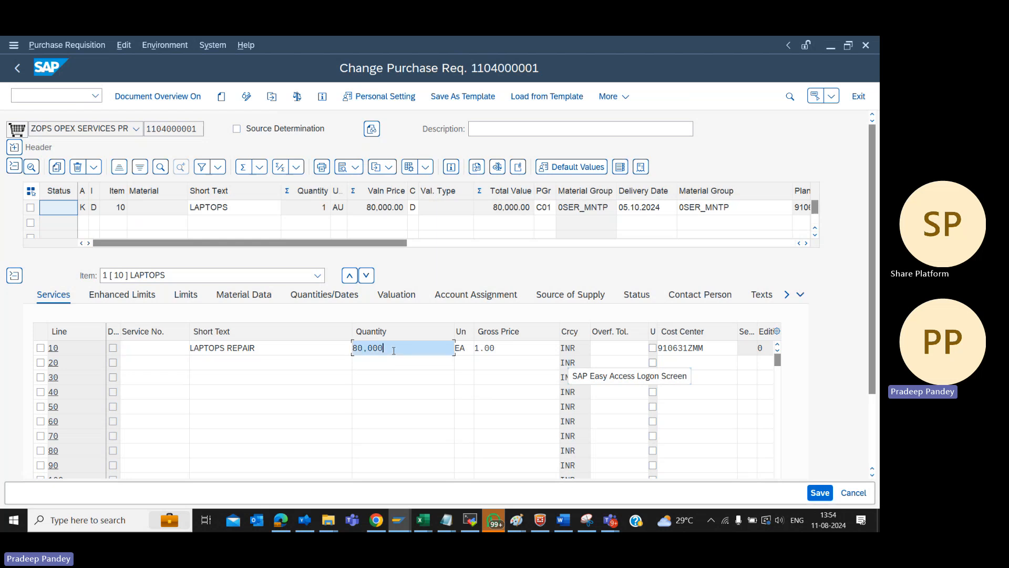
{"action": "key", "text": "Left"}
{"action": "key", "text": "Left"}
{"action": "key", "text": "Left"}
{"action": "key", "text": "Left"}
{"action": "key", "text": "Left"}
{"action": "key", "text": "Left"}
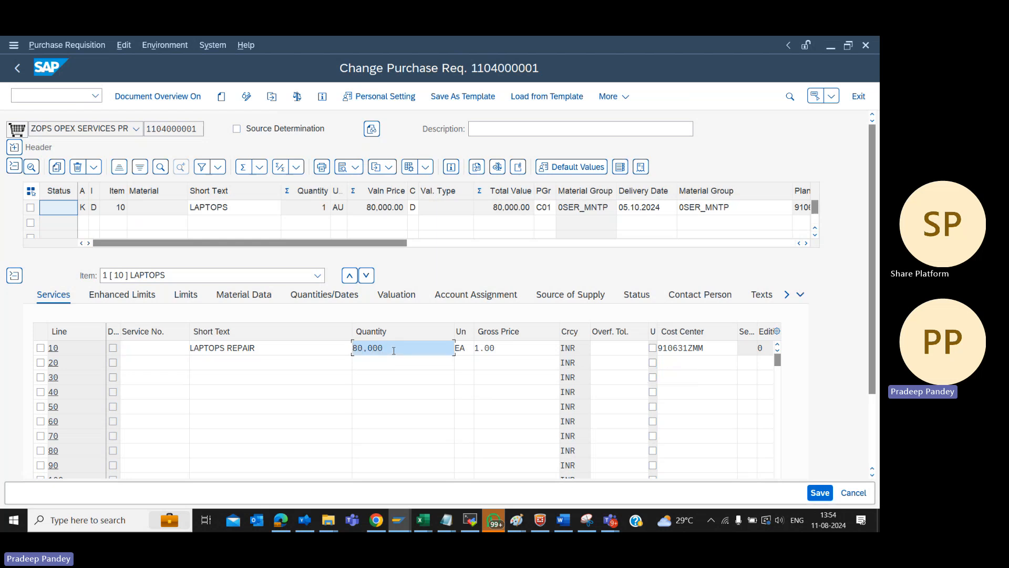
{"action": "type", "text": "9"}
{"action": "key", "text": "Return"}
{"action": "left_click", "coordinate": [819, 493]}
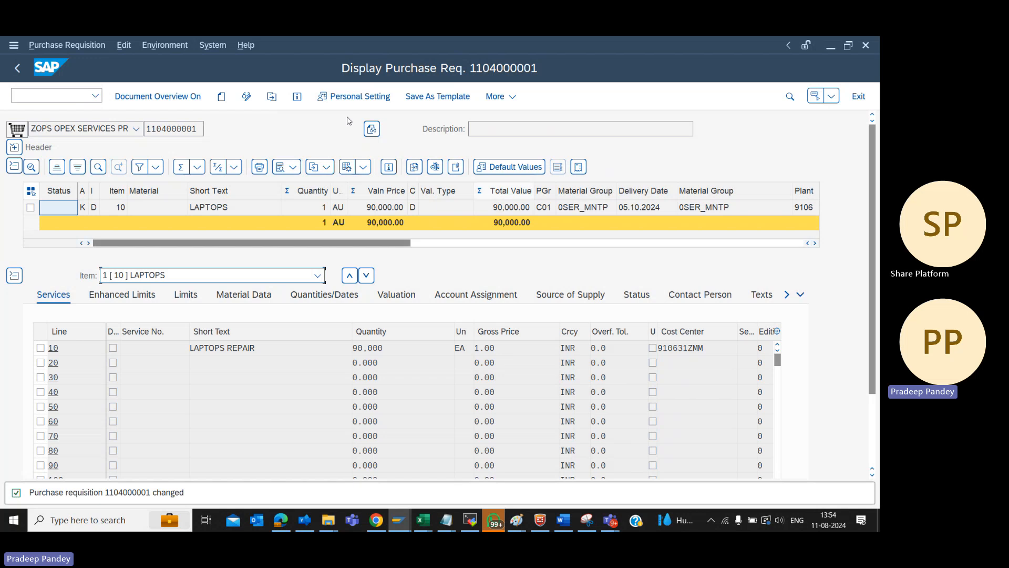
Switch the requisition back to change mode and inspect the account assignment of service line 10, closing it without changes
{"action": "left_click", "coordinate": [247, 97]}
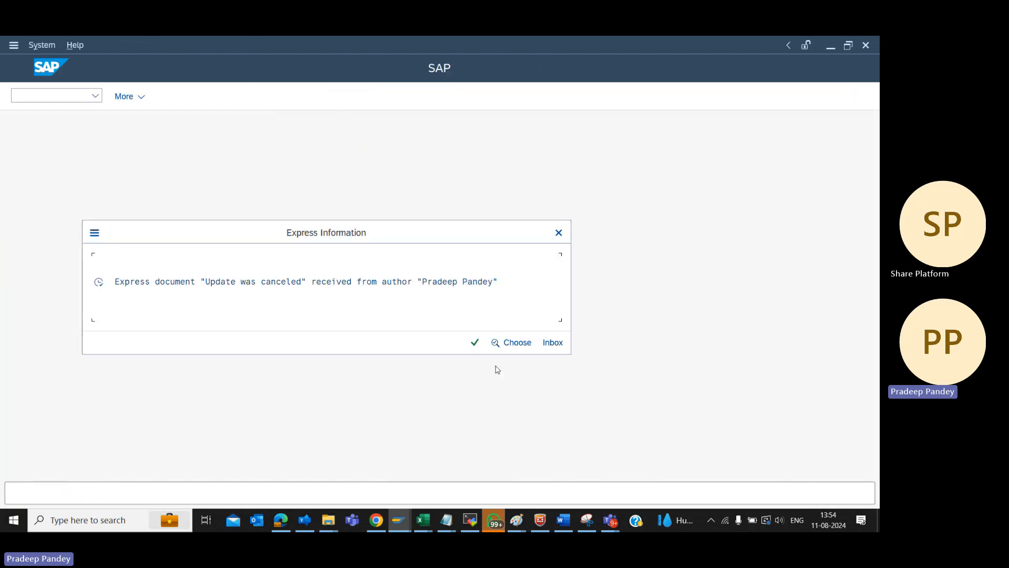
{"action": "left_click", "coordinate": [475, 343]}
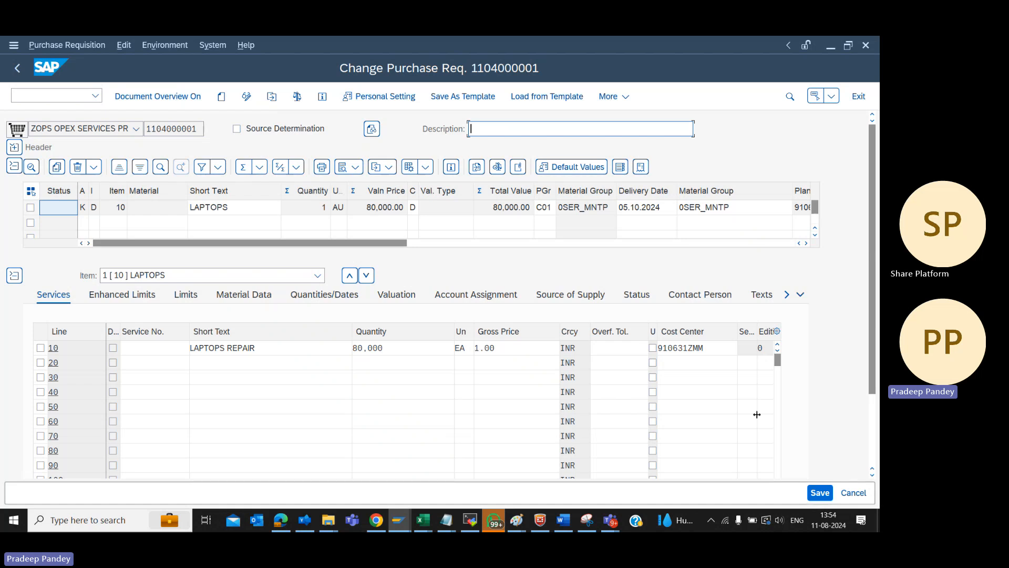
{"action": "left_click", "coordinate": [873, 465]}
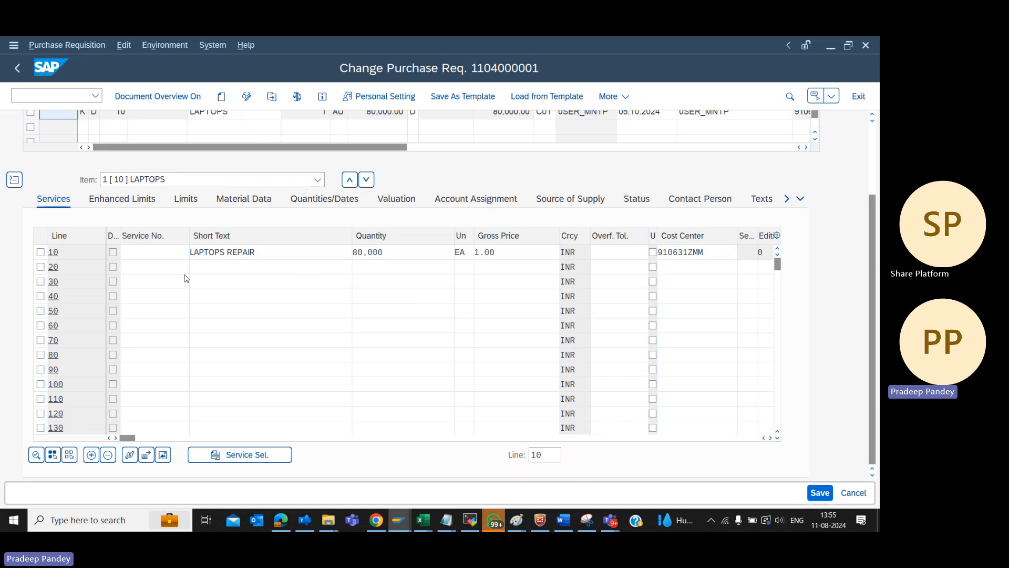
{"action": "double_click", "coordinate": [722, 253]}
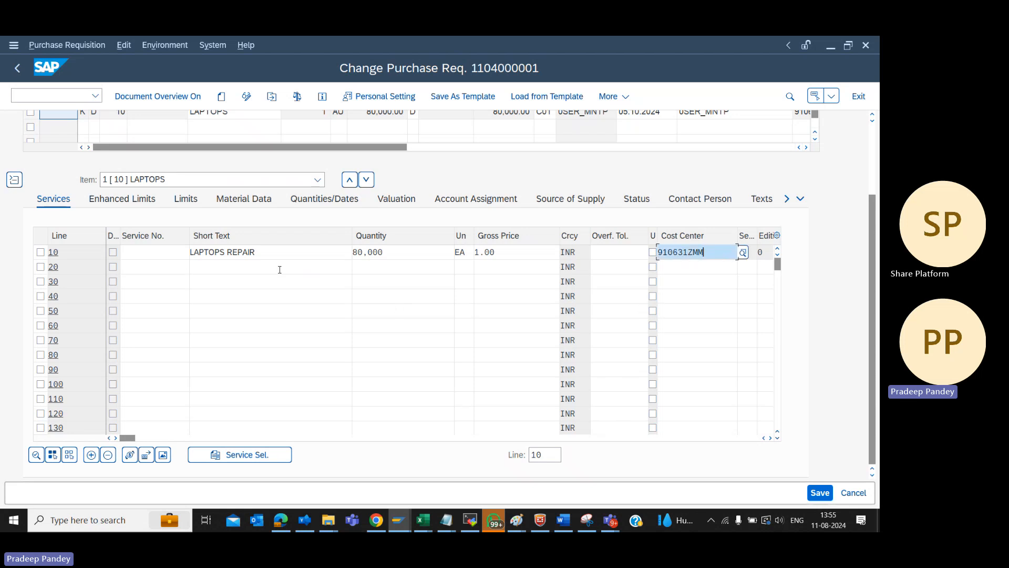
{"action": "left_click", "coordinate": [40, 253]}
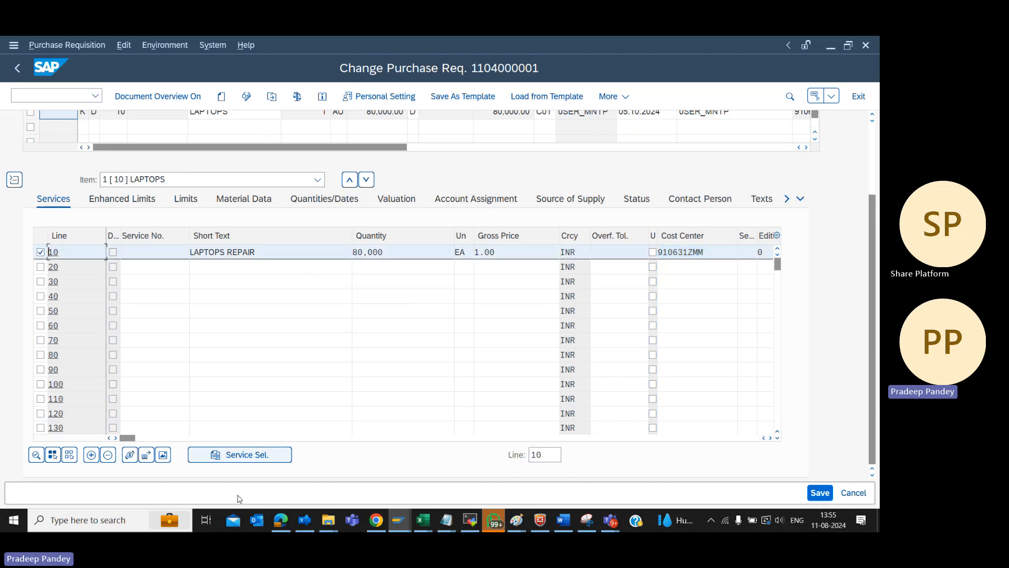
{"action": "left_click", "coordinate": [146, 455]}
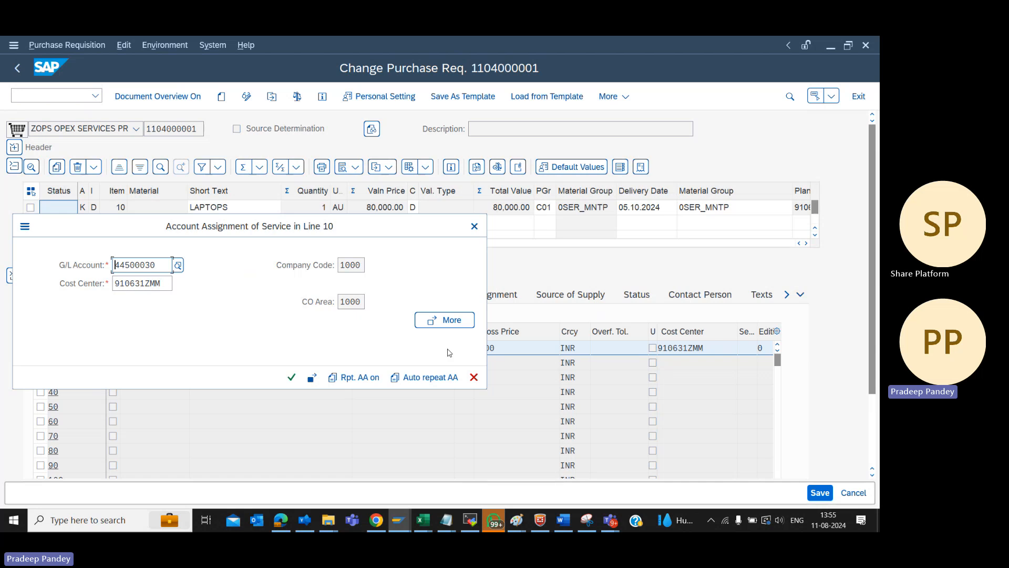
{"action": "left_click", "coordinate": [474, 377]}
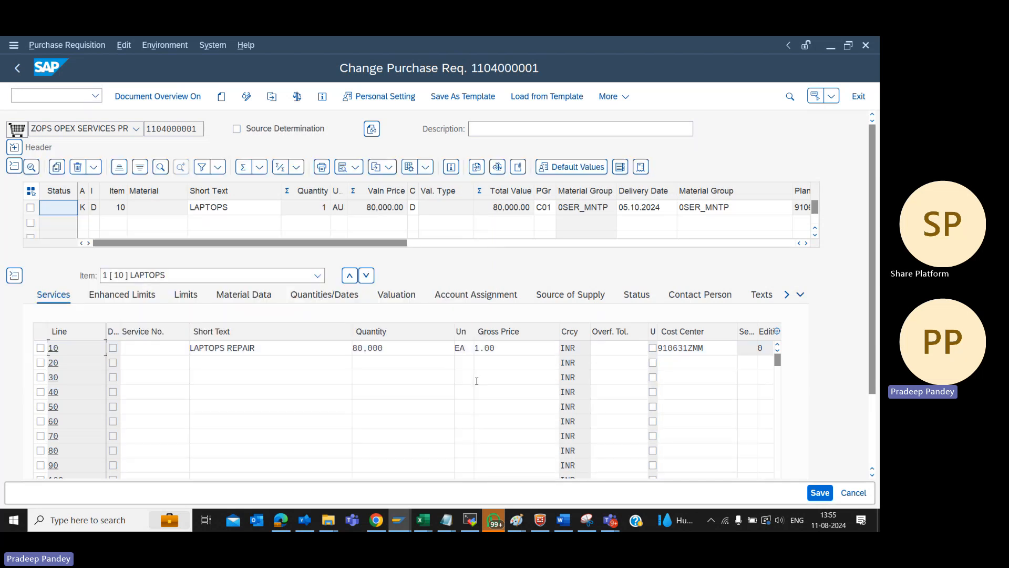
Leave change mode, display the requisition with transaction ME53N and expand its header to read the header note
{"action": "key", "text": "F3"}
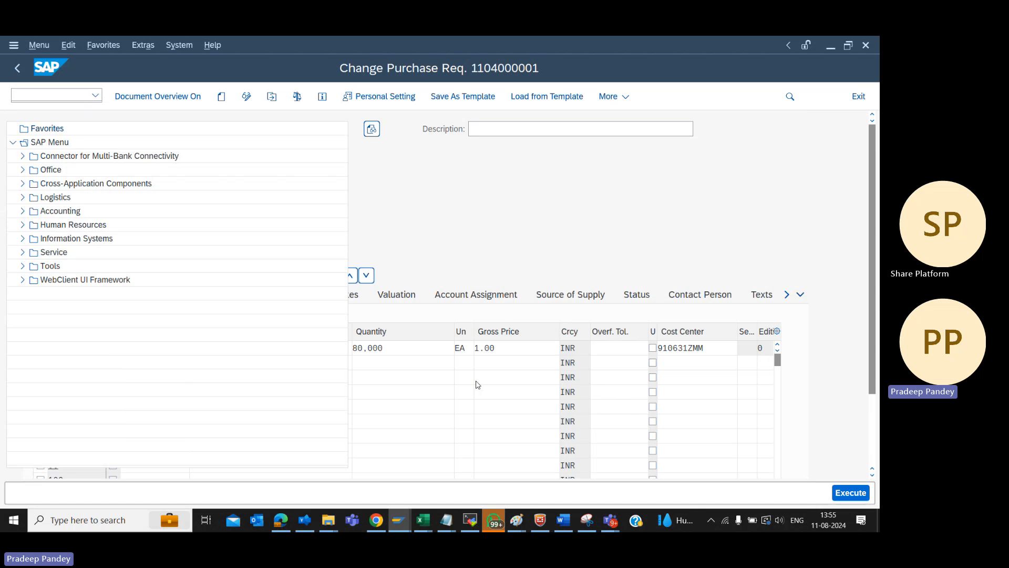
{"action": "type", "text": "ME53N"}
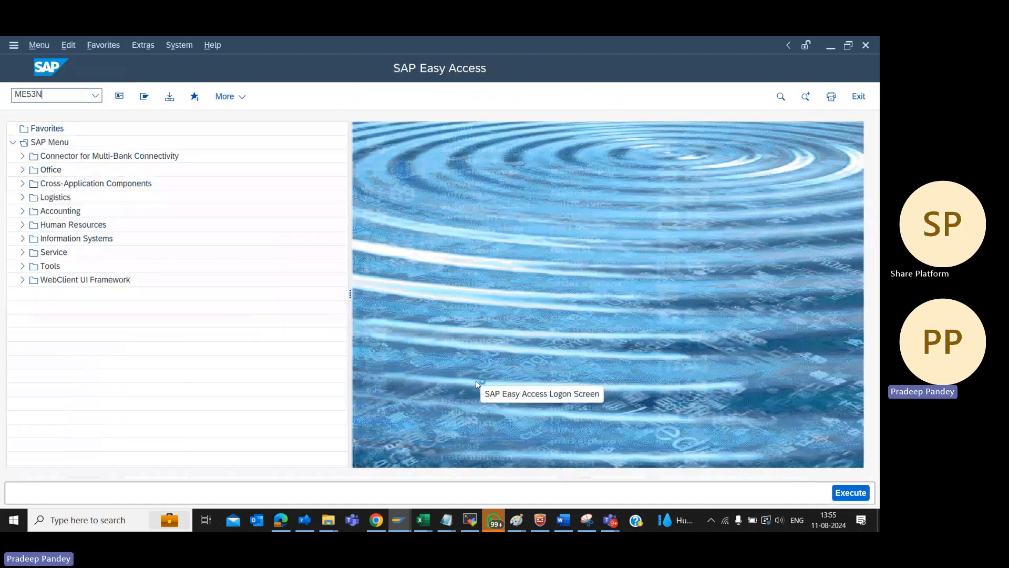
{"action": "key", "text": "Return"}
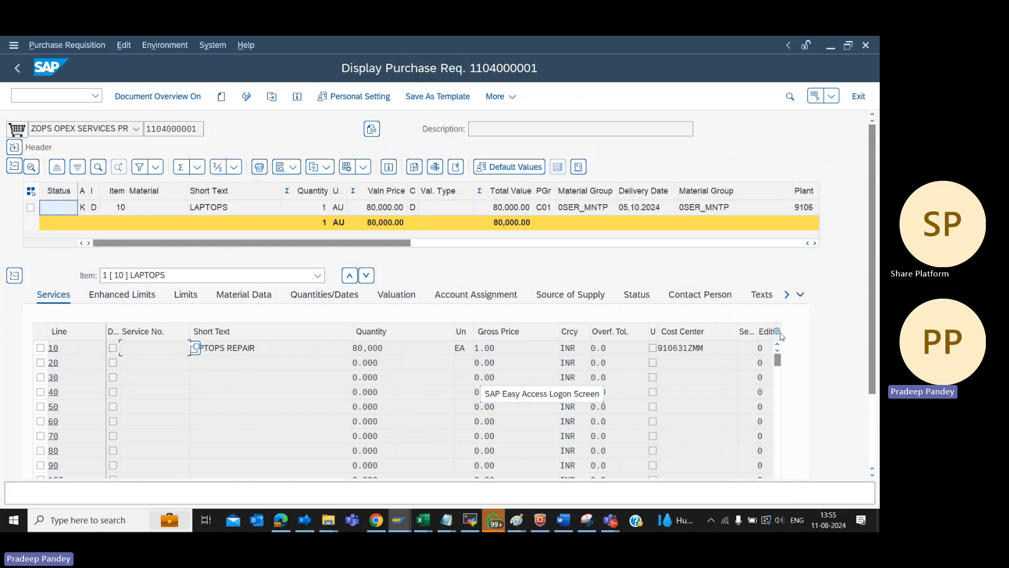
{"action": "left_click", "coordinate": [14, 147]}
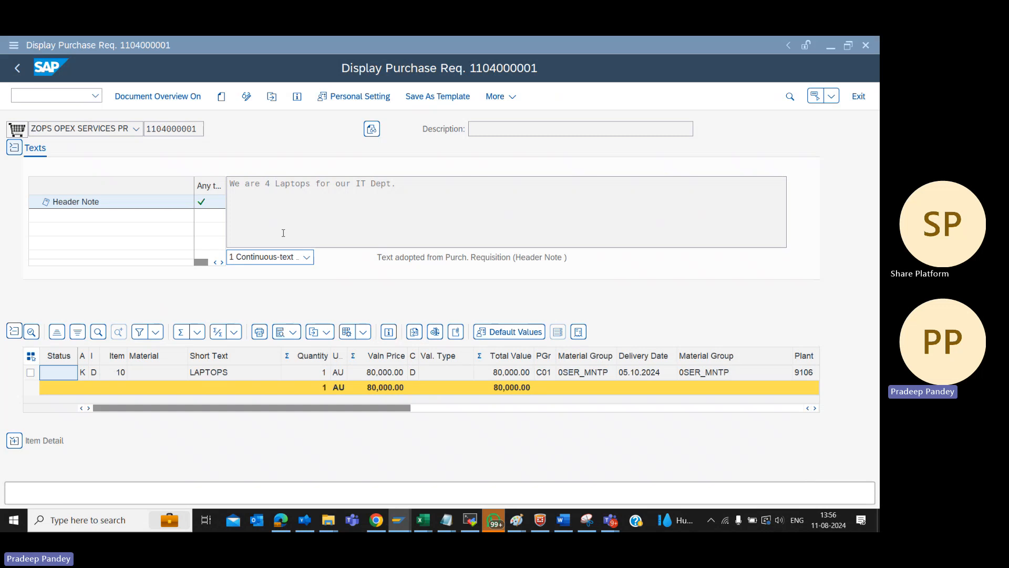
Switch to the Notepad file with the purchase requisition notes and add the line "1) Your HOD" below the PR number
{"action": "key", "text": "alt+Tab"}
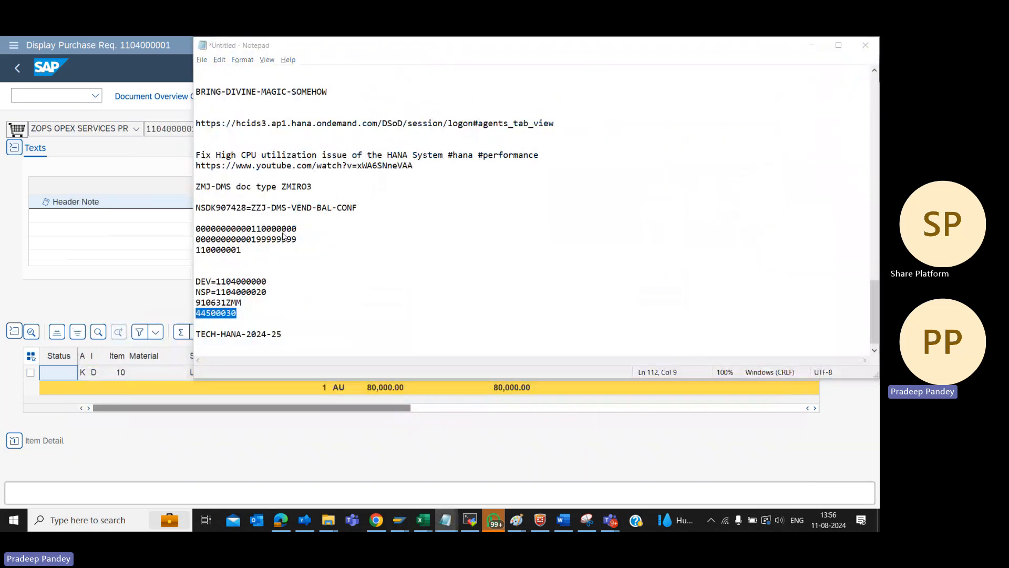
{"action": "key", "text": "alt+Tab"}
{"action": "key", "text": "alt+Tab"}
{"action": "key", "text": "alt+Tab"}
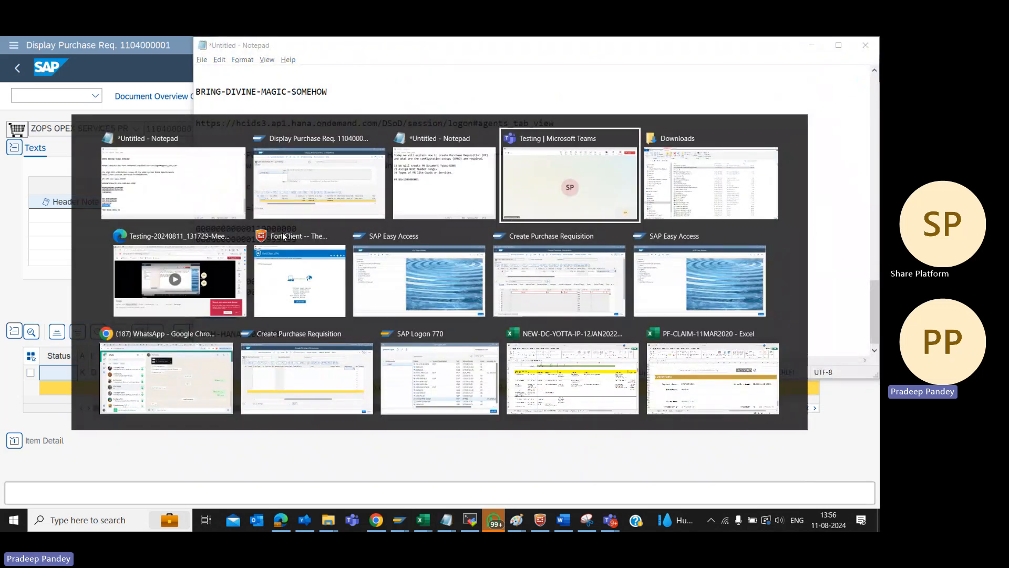
{"action": "key", "text": "alt+Tab"}
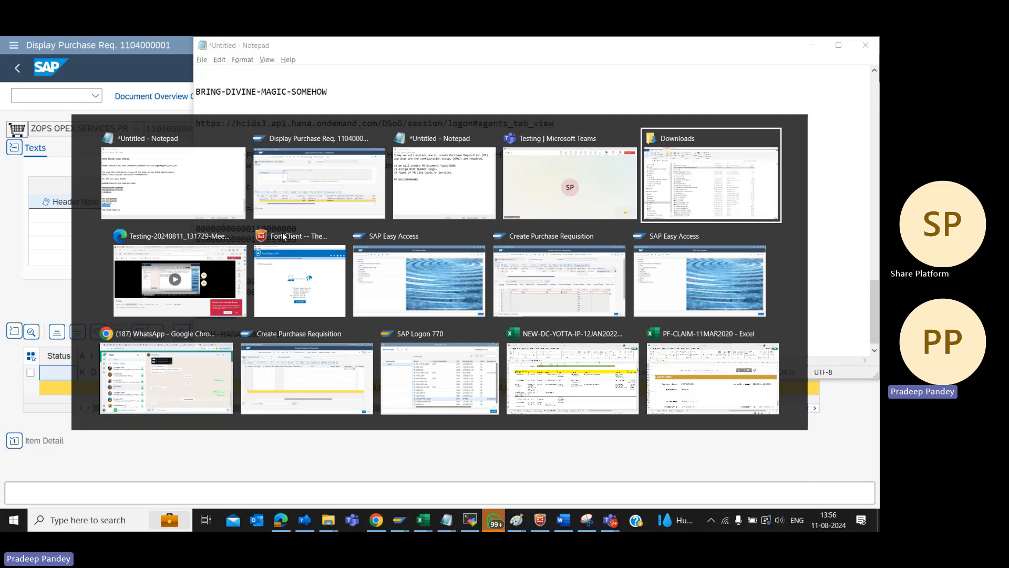
{"action": "key", "text": "alt+Tab"}
{"action": "key", "text": "alt+Tab"}
{"action": "key", "text": "alt+Tab"}
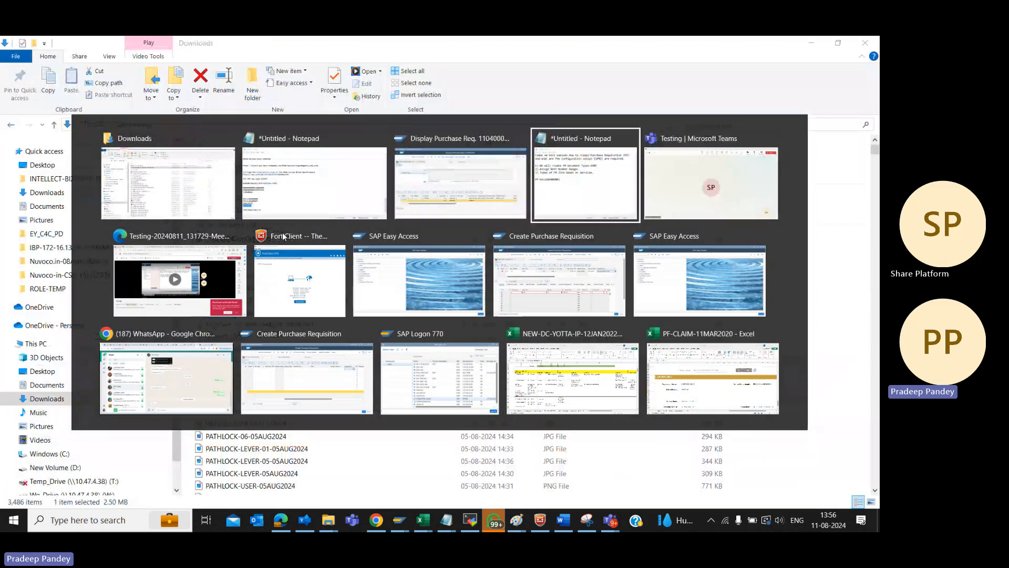
{"action": "key", "text": "Return"}
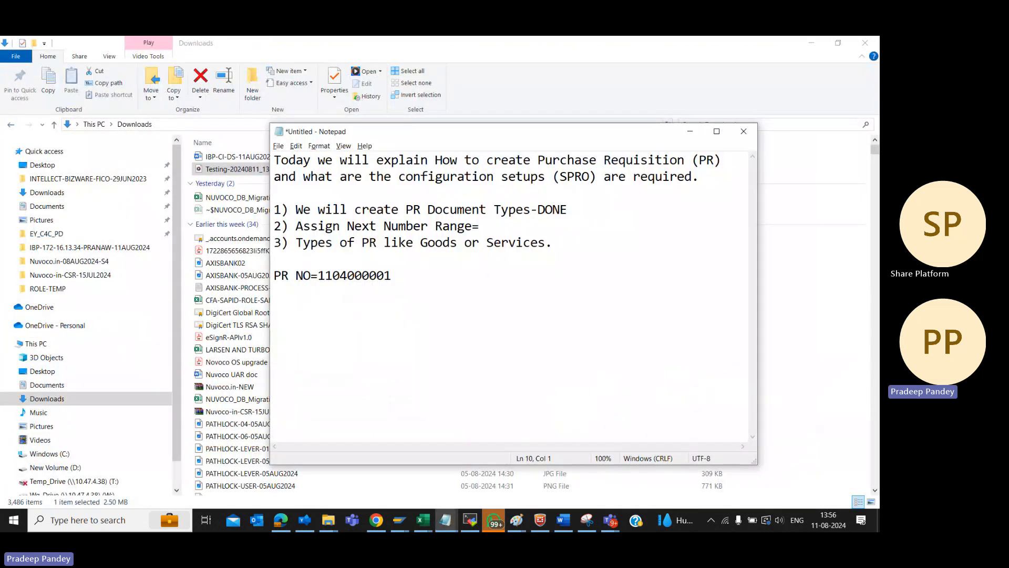
{"action": "type", "text": "1) Your "}
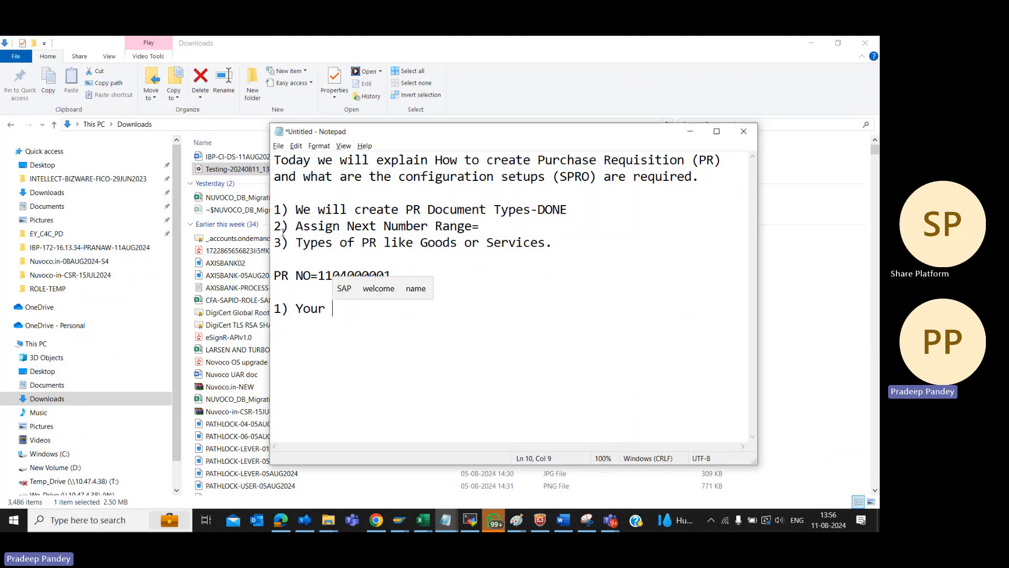
{"action": "type", "text": "HOD"}
{"action": "key", "text": "Return"}
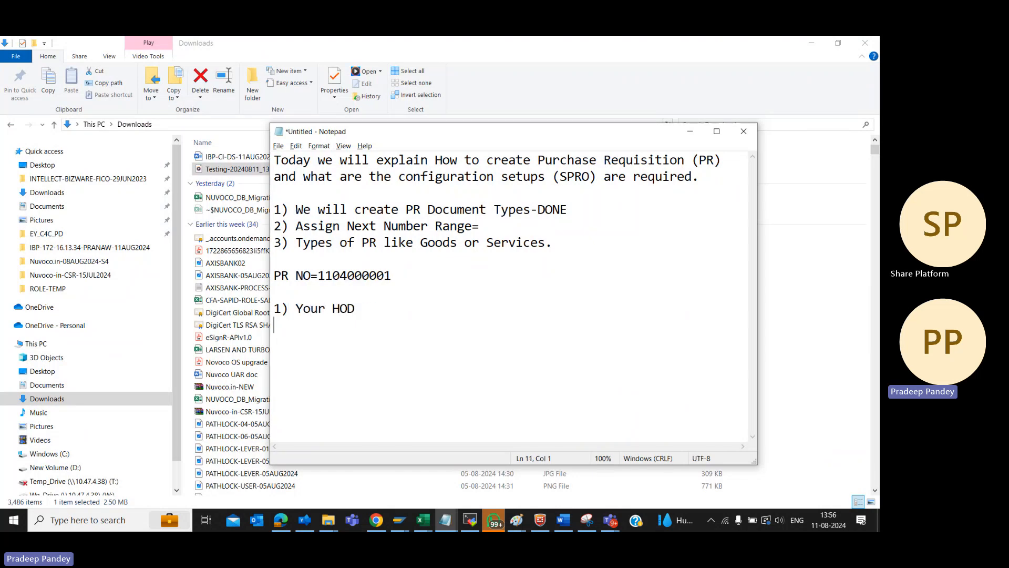
Add "2) Local FI Dept" as the second entry of the list in the notes
{"action": "type", "text": "2) Local F"}
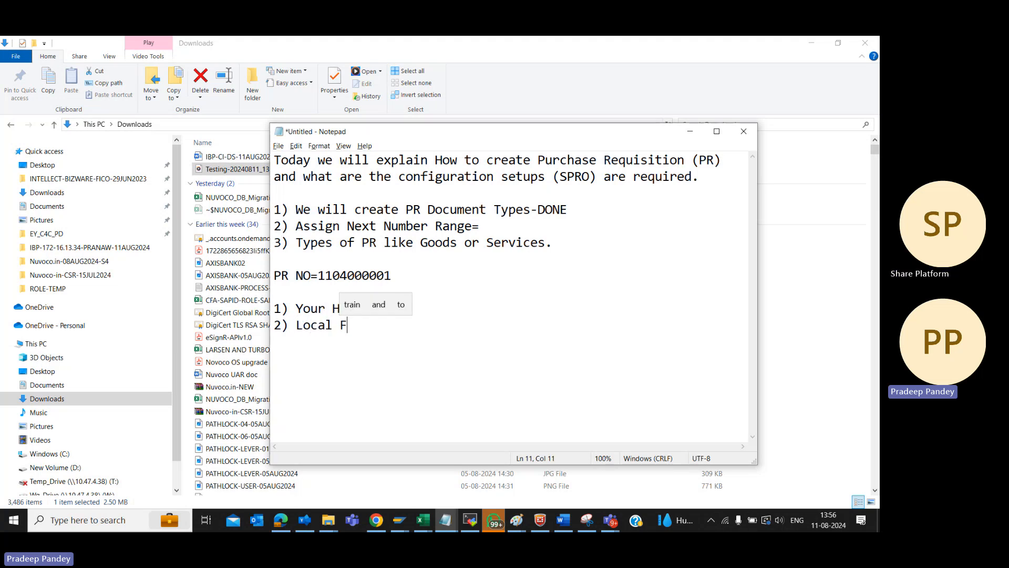
{"action": "type", "text": "I Dept"}
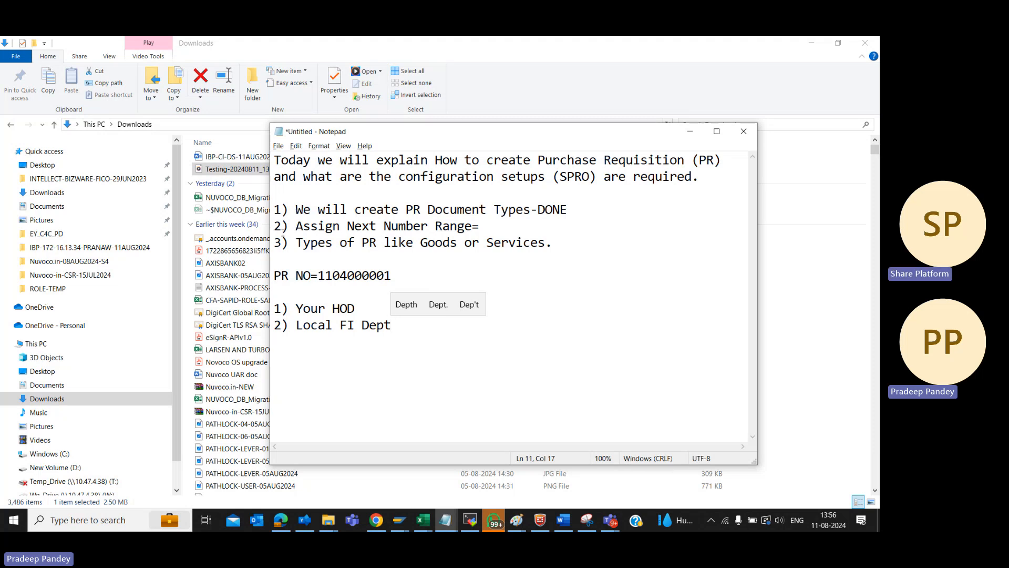
Switch back to the displayed requisition in SAP and review its header note and item overview
{"action": "key", "text": "alt+Tab"}
{"action": "key", "text": "alt+Tab"}
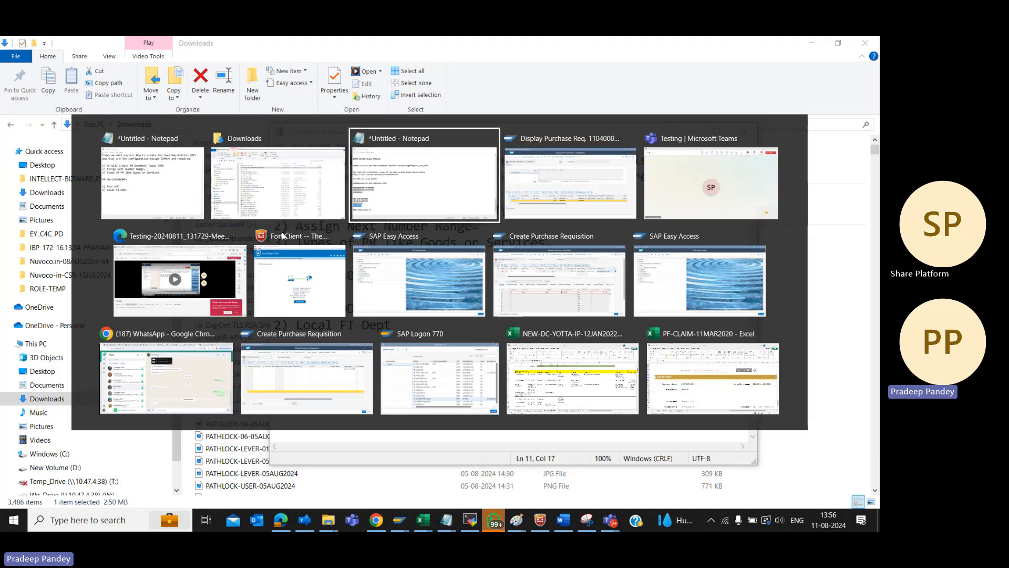
{"action": "key", "text": "alt+Tab"}
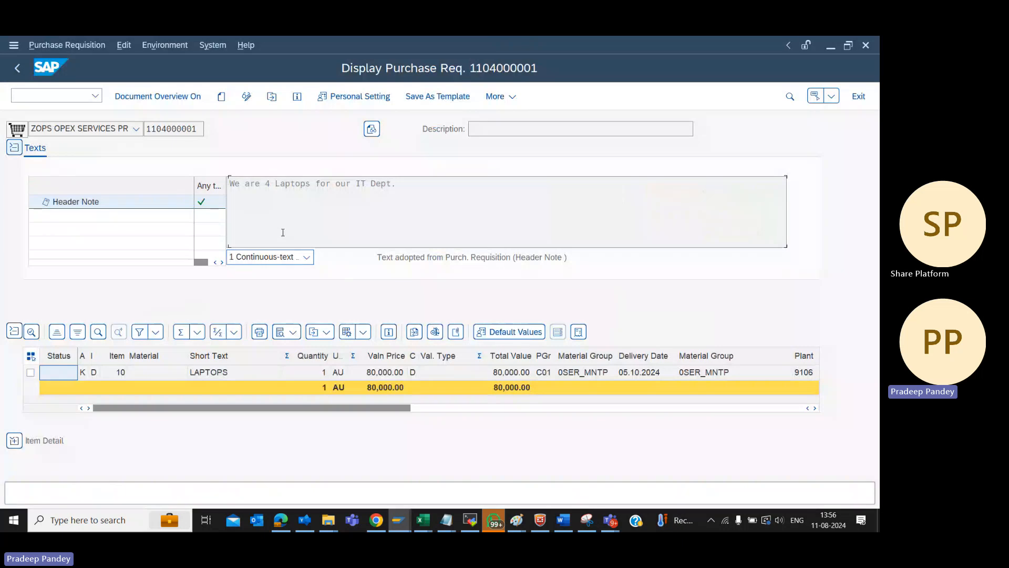
Return to the Notepad notes and add "3) Location Head" as the third entry of the list
{"action": "key", "text": "alt+Tab"}
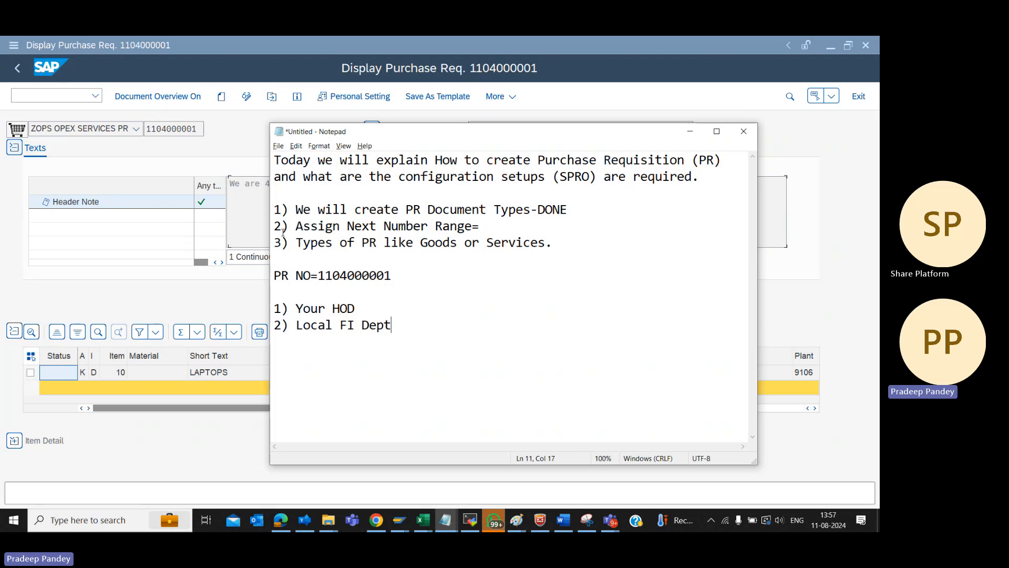
{"action": "key", "text": "Return"}
{"action": "type", "text": "3) Local"}
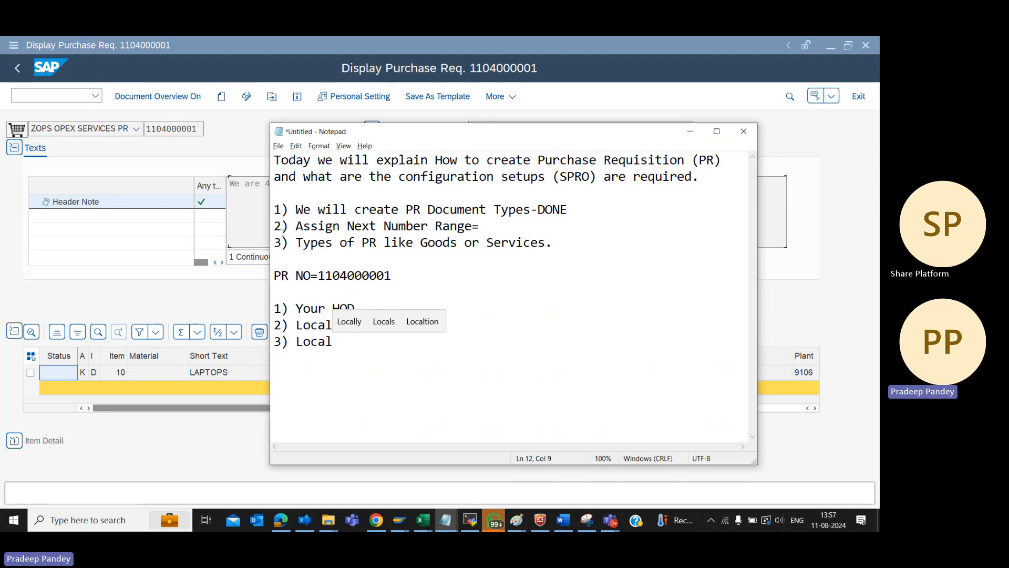
{"action": "key", "text": "BackSpace"}
{"action": "type", "text": "tio"}
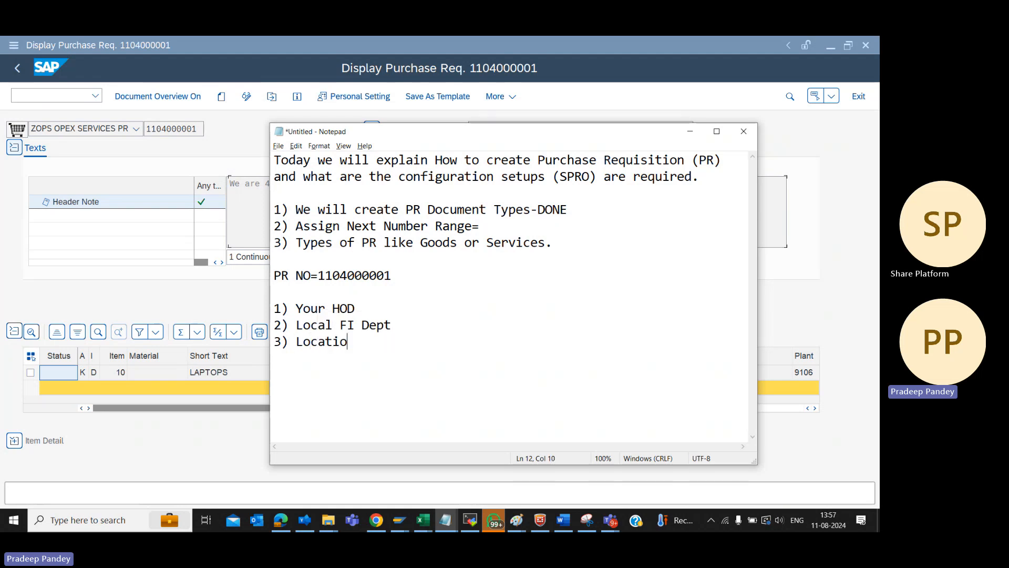
{"action": "type", "text": "n Head"}
{"action": "key", "text": "Return"}
Add the empty numbered entries "4)" and "5)" to the list and place the cursor after "4)"
{"action": "type", "text": "4)"}
{"action": "key", "text": "Return"}
{"action": "type", "text": "5)"}
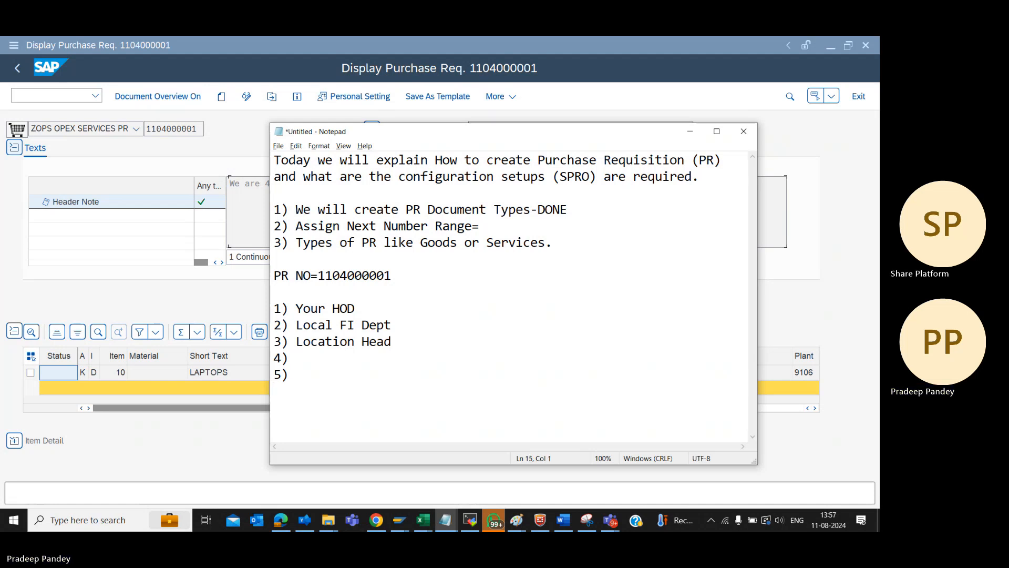
{"action": "key", "text": "Up"}
{"action": "key", "text": "Up"}
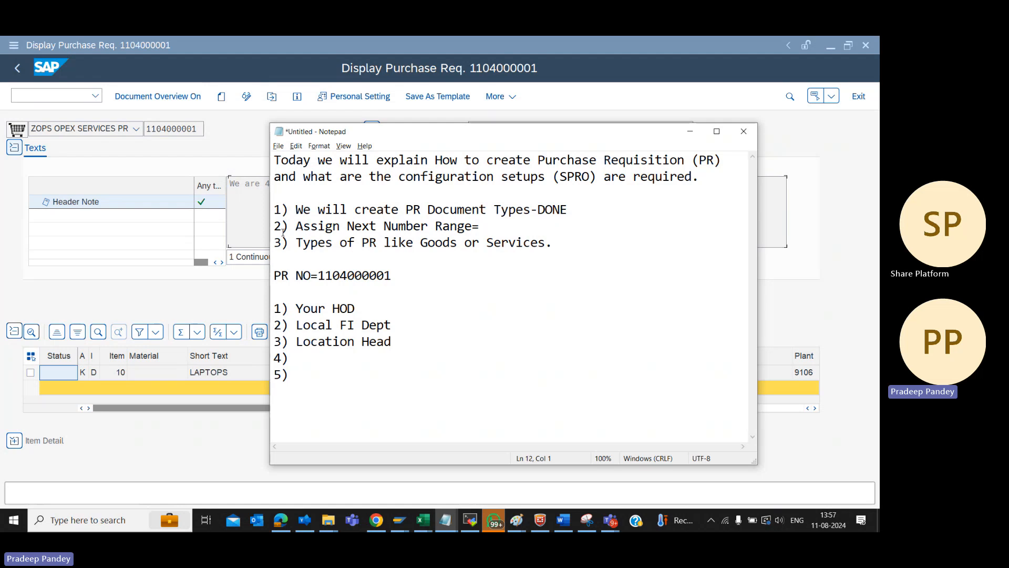
{"action": "key", "text": "Down"}
{"action": "key", "text": "Down"}
{"action": "key", "text": "End"}
Return to SAP, open the requisition with transaction ME54N and review its header note, item overview and contact person details
{"action": "left_click", "coordinate": [158, 130]}
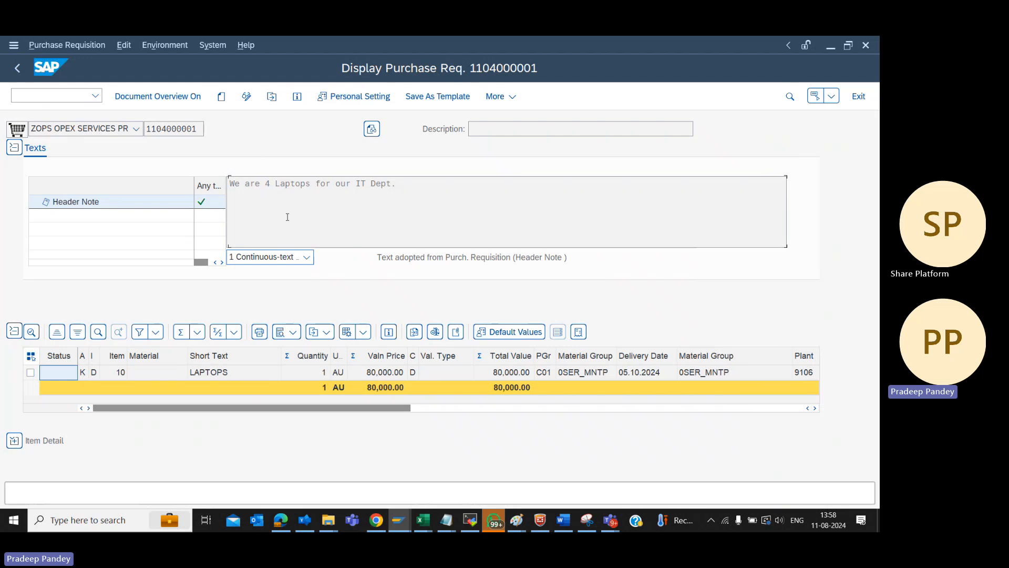
{"action": "key", "text": "F3"}
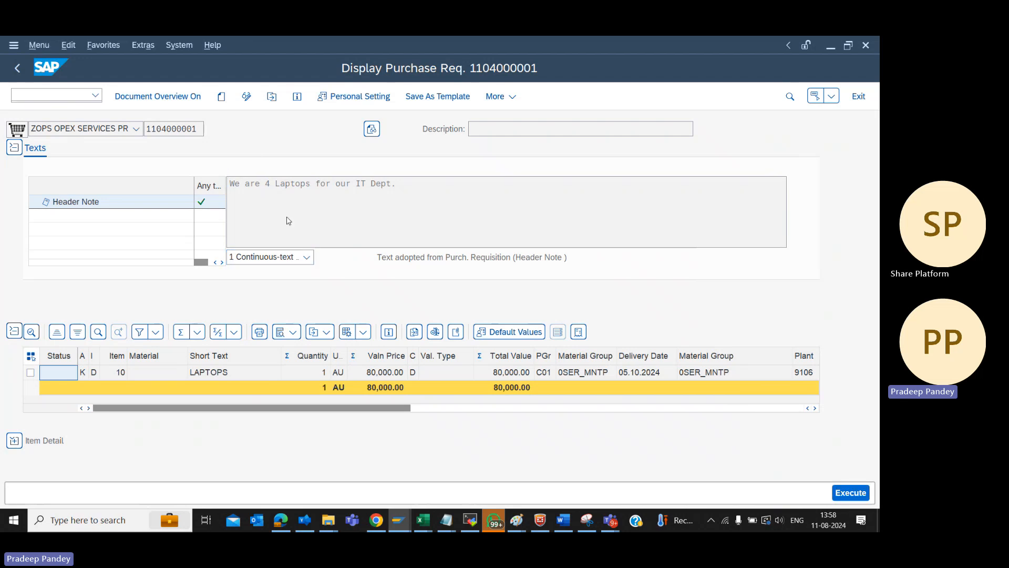
{"action": "type", "text": "me54n"}
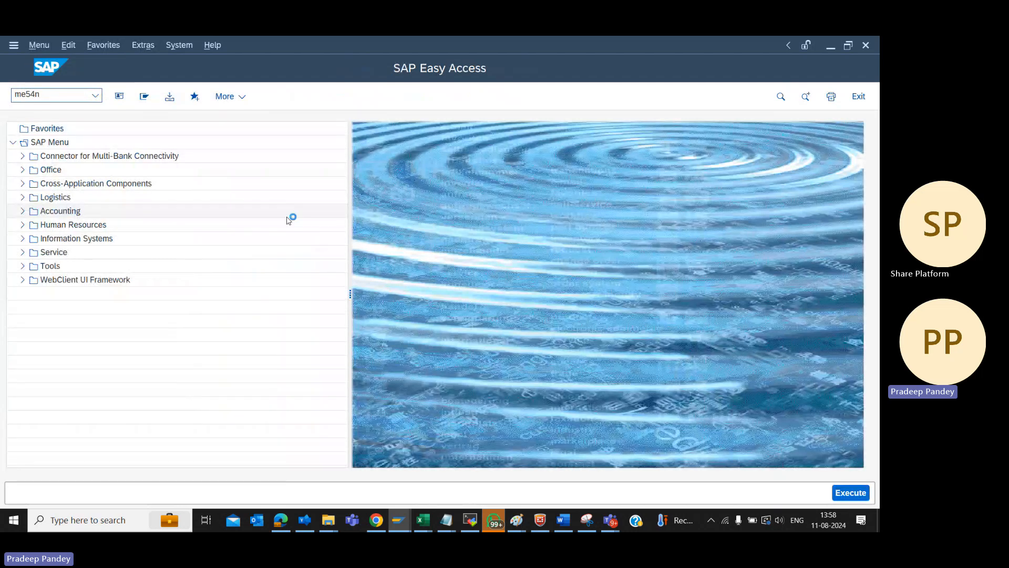
{"action": "key", "text": "Return"}
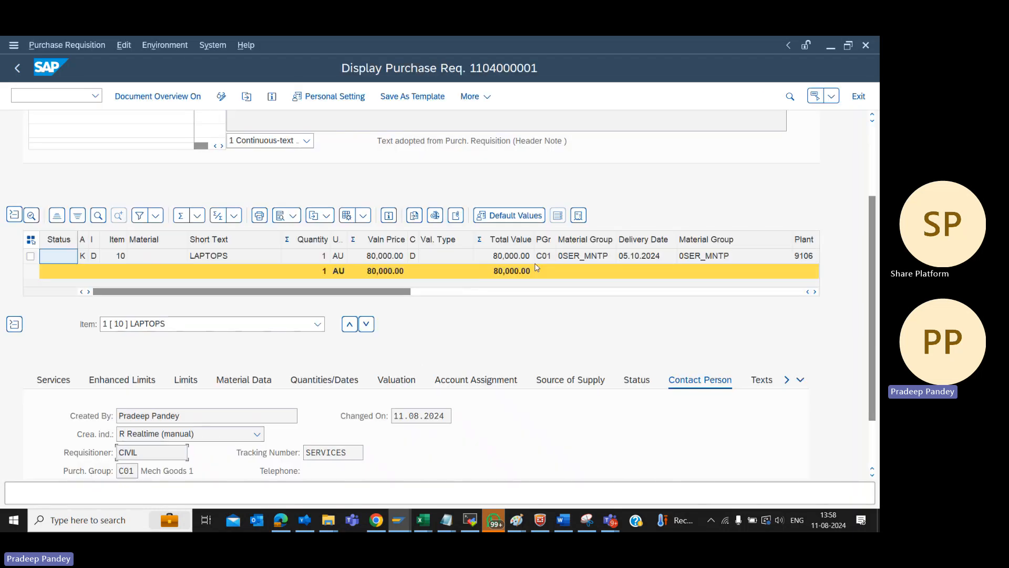
{"action": "left_click", "coordinate": [872, 131]}
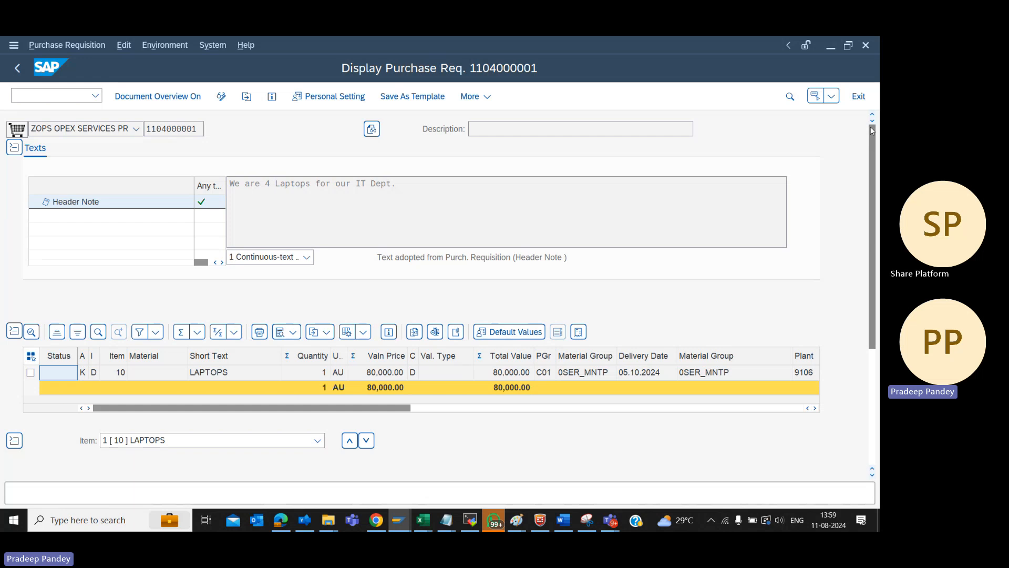
{"action": "scroll", "coordinate": [872, 130], "scroll_direction": "down", "scroll_amount": 3}
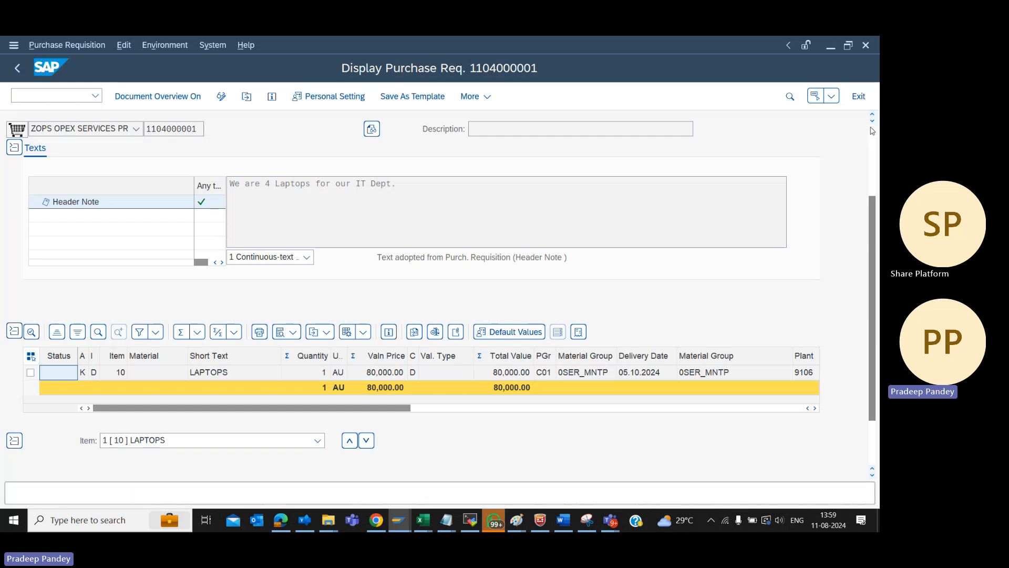
Switch to the Microsoft Teams meeting and stop its recording, confirming the stop
{"action": "key", "text": "alt+Tab"}
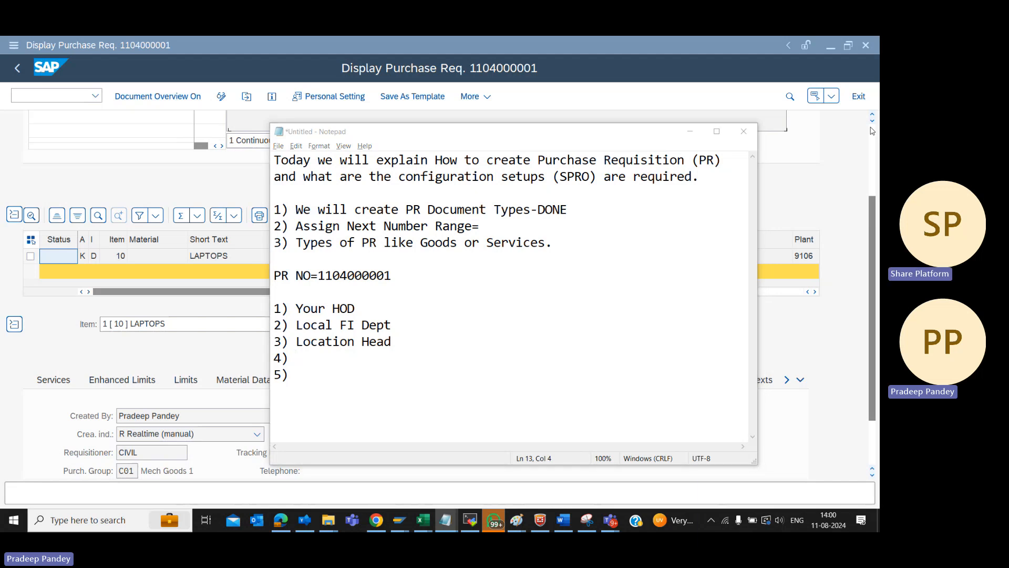
{"action": "key", "text": "alt+Tab"}
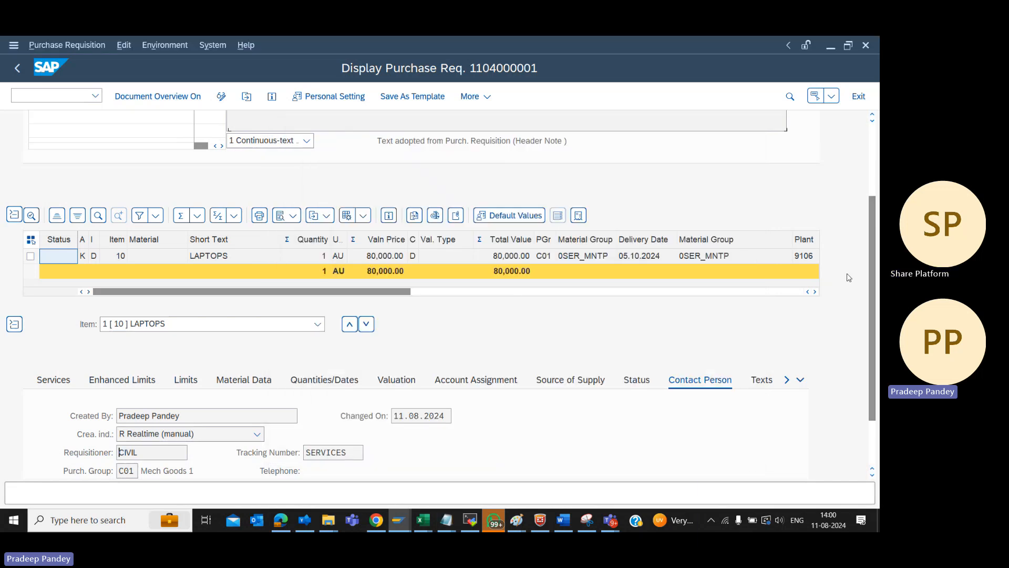
{"action": "key", "text": "alt+Tab"}
{"action": "key", "text": "alt+Tab"}
{"action": "key", "text": "alt+Tab"}
{"action": "key", "text": "alt+Tab"}
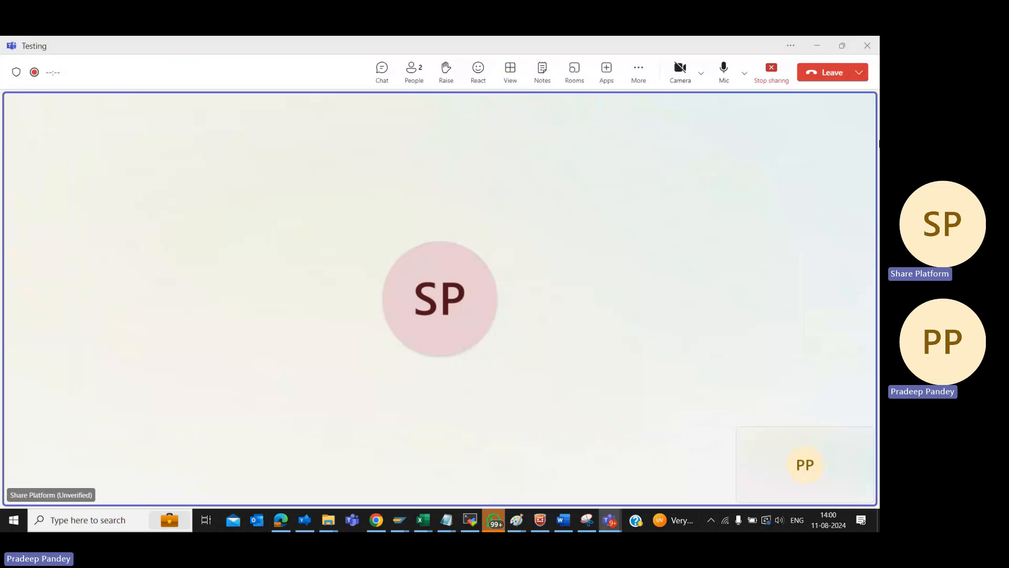
{"action": "left_click", "coordinate": [639, 71]}
{"action": "mouse_move", "coordinate": [650, 104]}
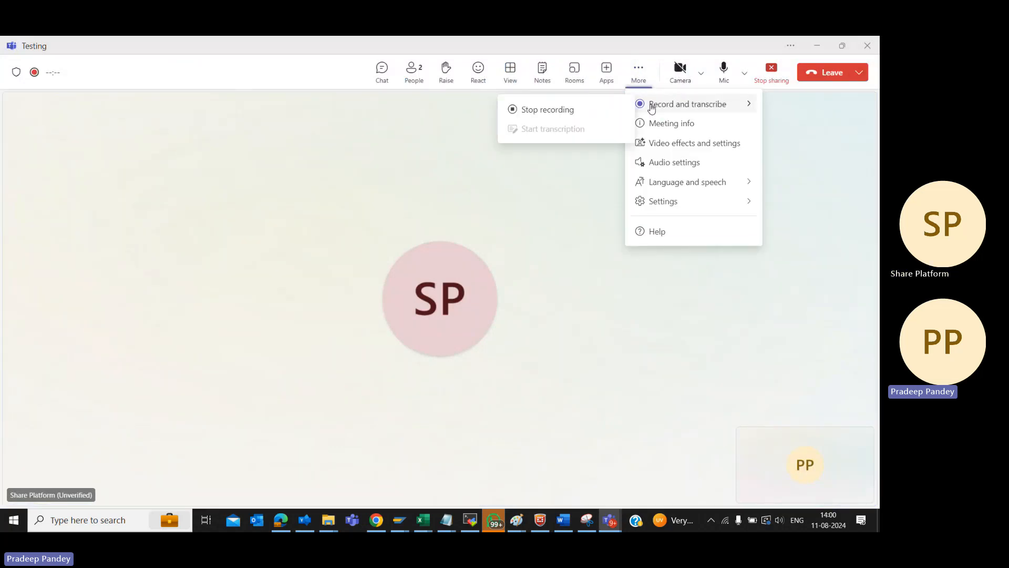
{"action": "left_click", "coordinate": [534, 110]}
{"action": "left_click", "coordinate": [506, 299]}
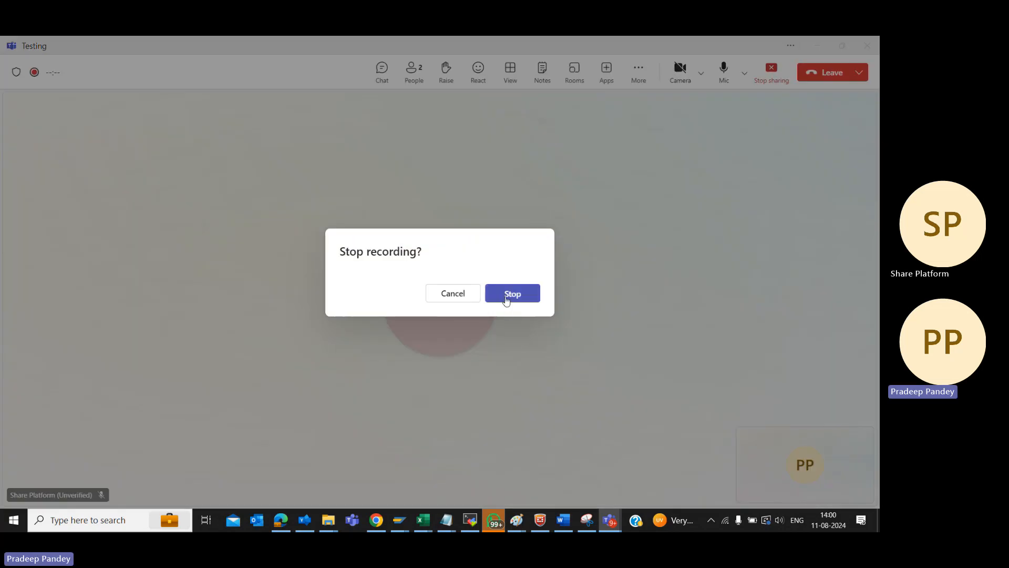